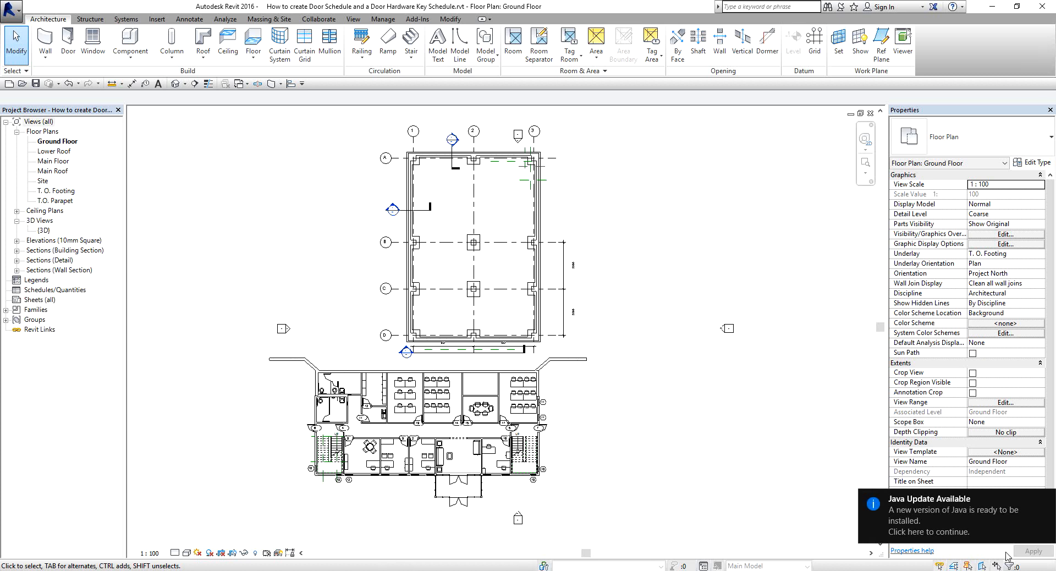
Create a new building-component schedule for the Doors category, named Door Schedule, in the New Construction phase.
click(1046, 500)
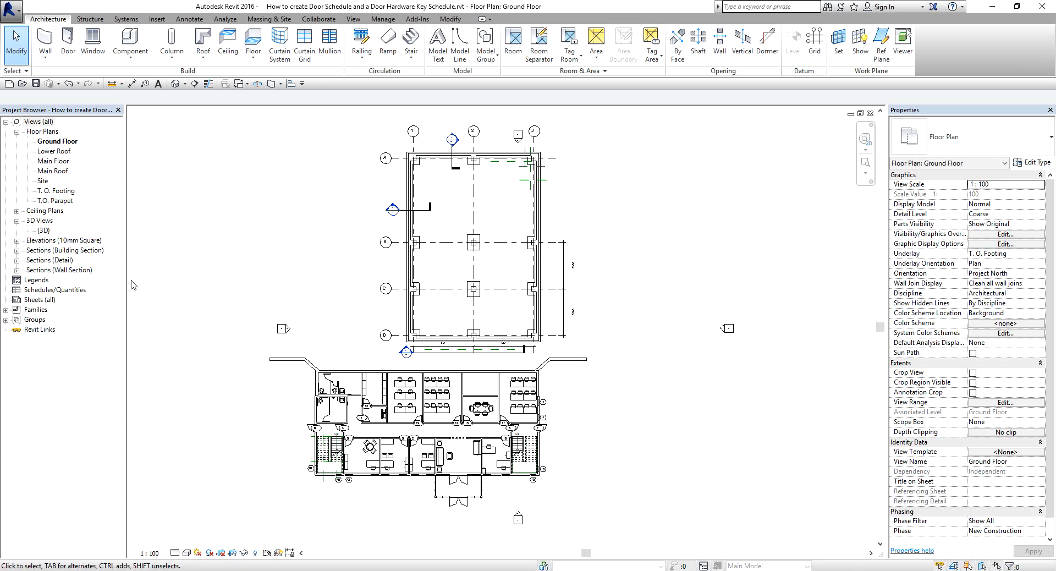
click(55, 290)
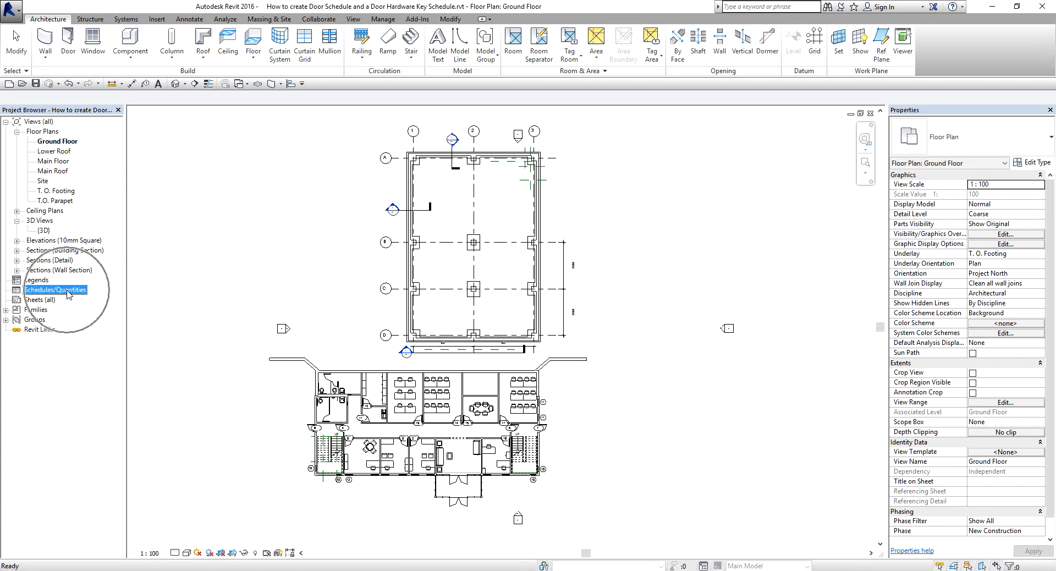
right_click(69, 294)
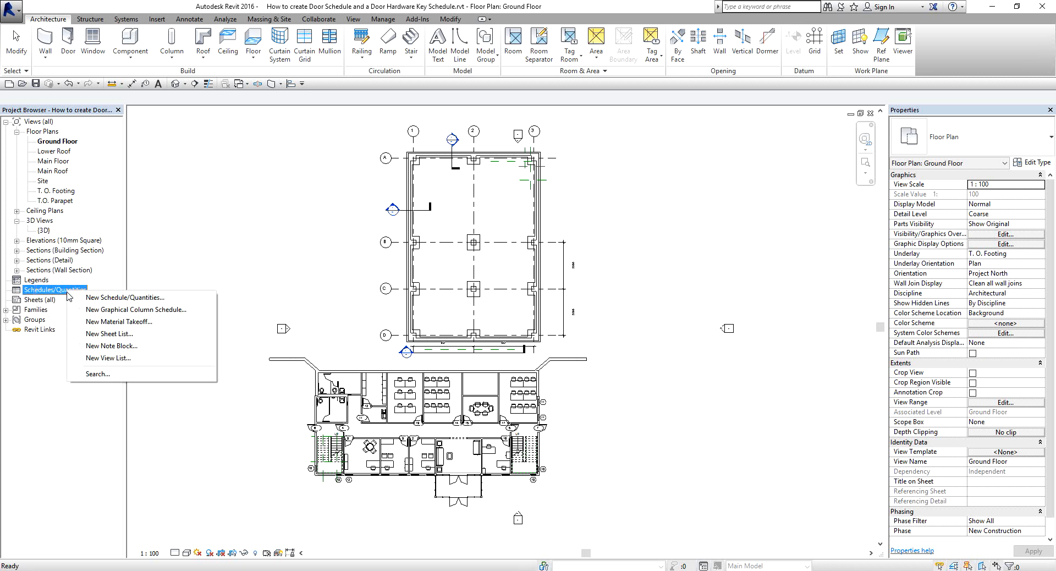
click(108, 301)
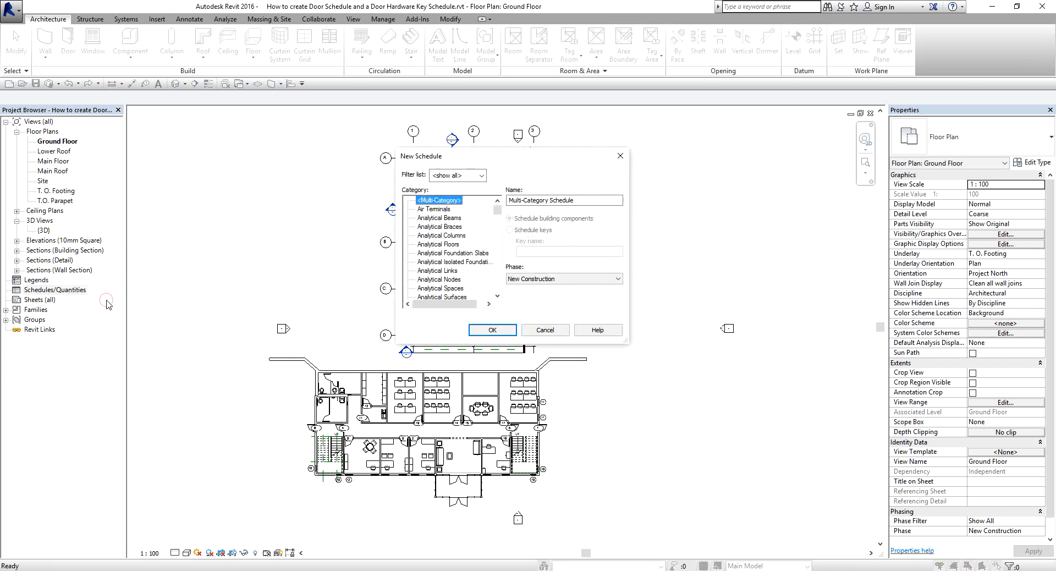
drag(493, 157, 487, 161)
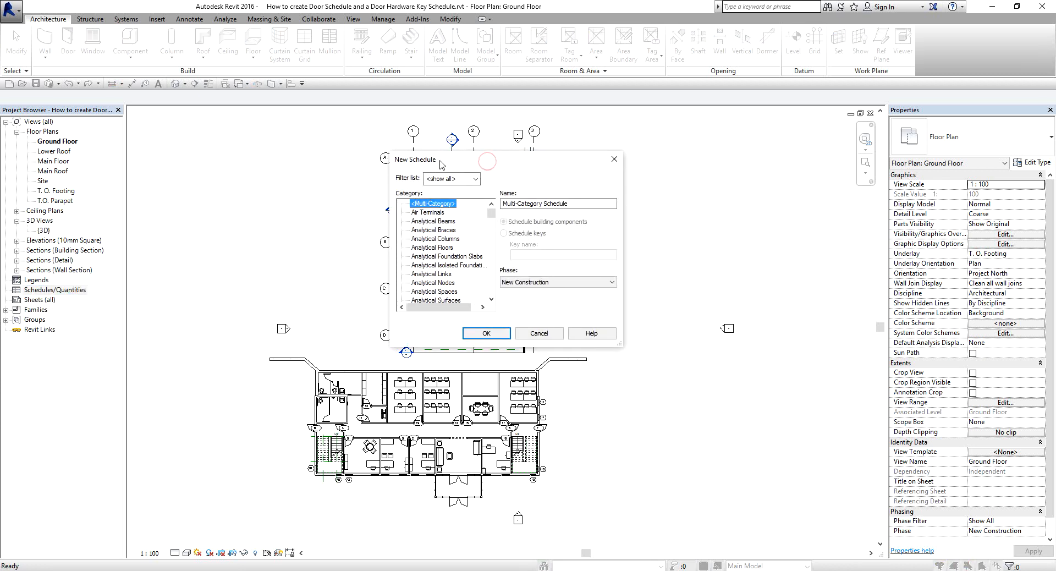
key(ctrl)
click(440, 238)
key(d)
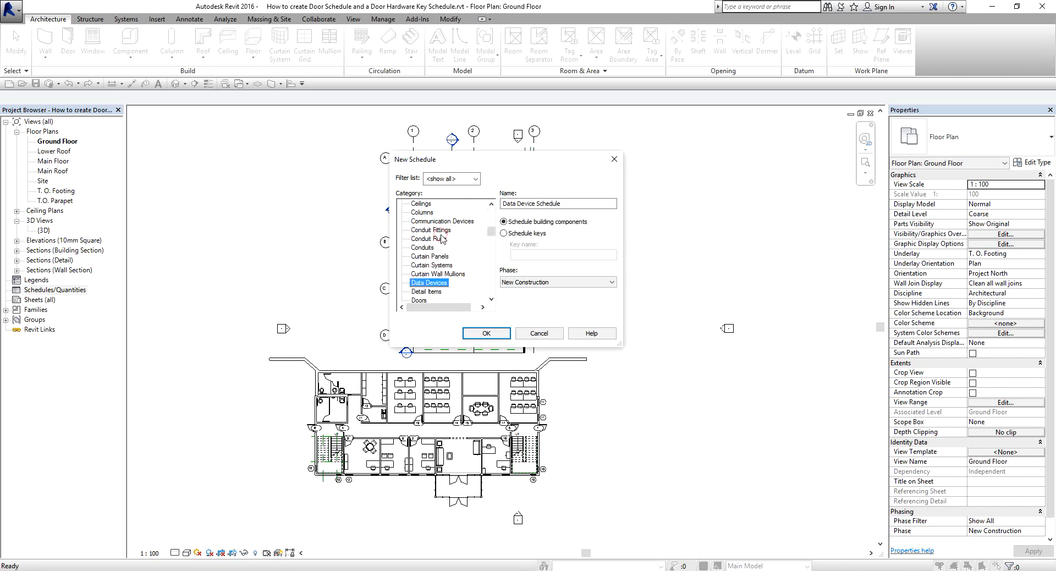
scroll(440, 242, down, 1)
click(425, 284)
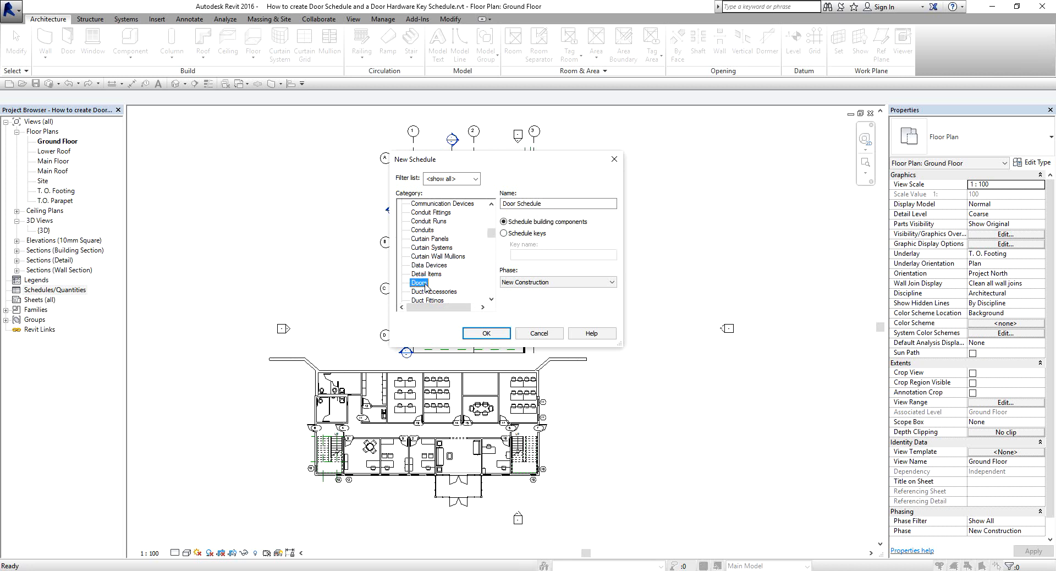
click(529, 206)
click(487, 333)
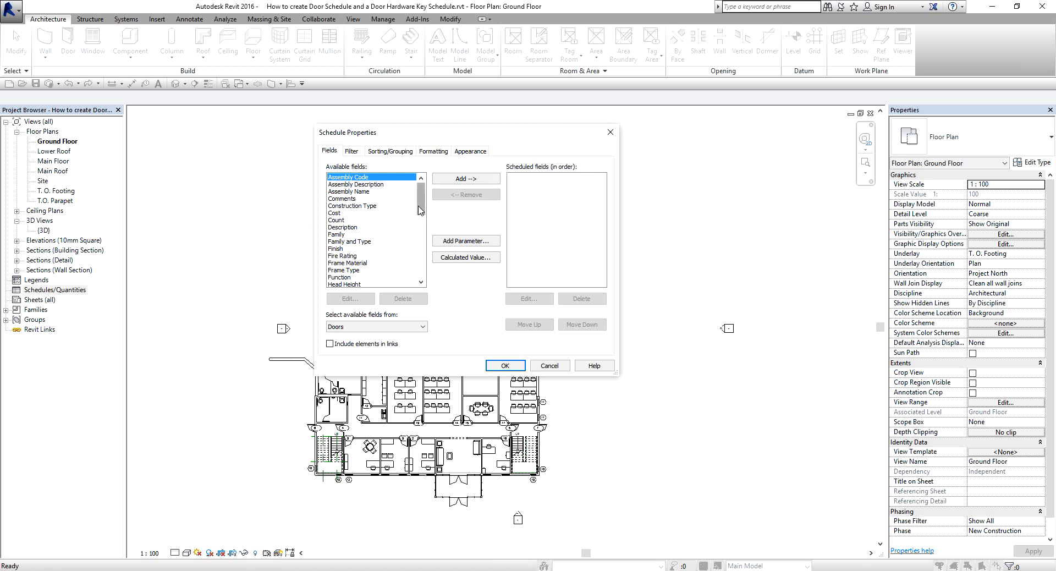
Add the Mark, Family and Type, and Width fields to the door schedule, in that order.
drag(421, 205, 420, 231)
double_click(341, 256)
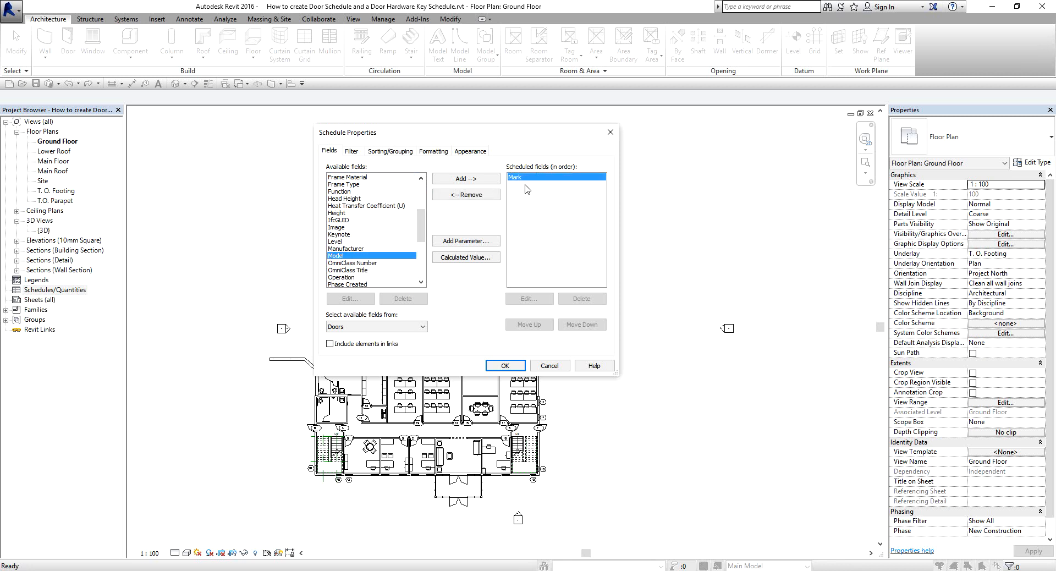
key(ctrl)
drag(422, 219, 423, 203)
double_click(352, 212)
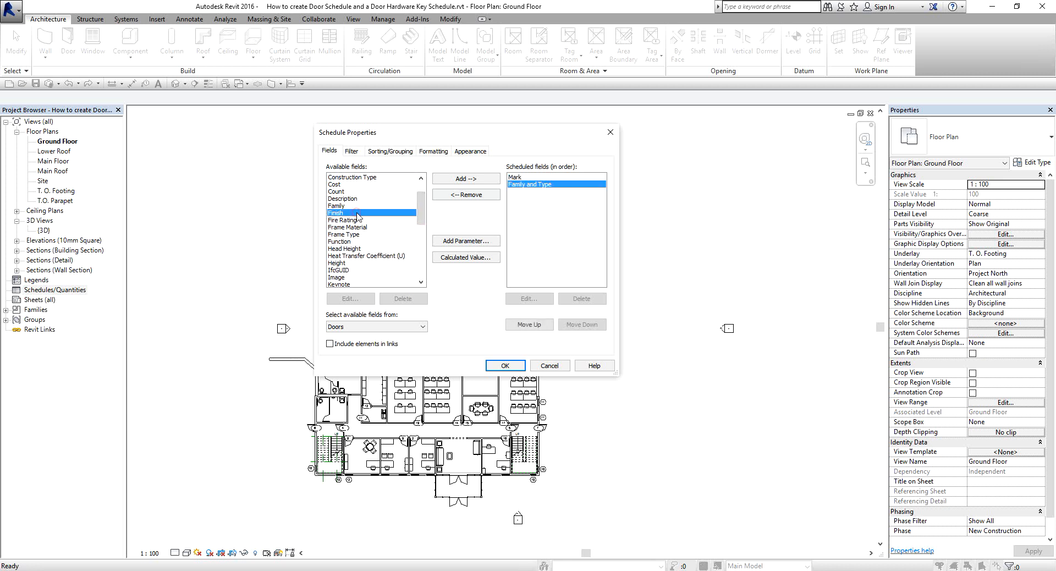
drag(421, 205, 423, 261)
double_click(336, 277)
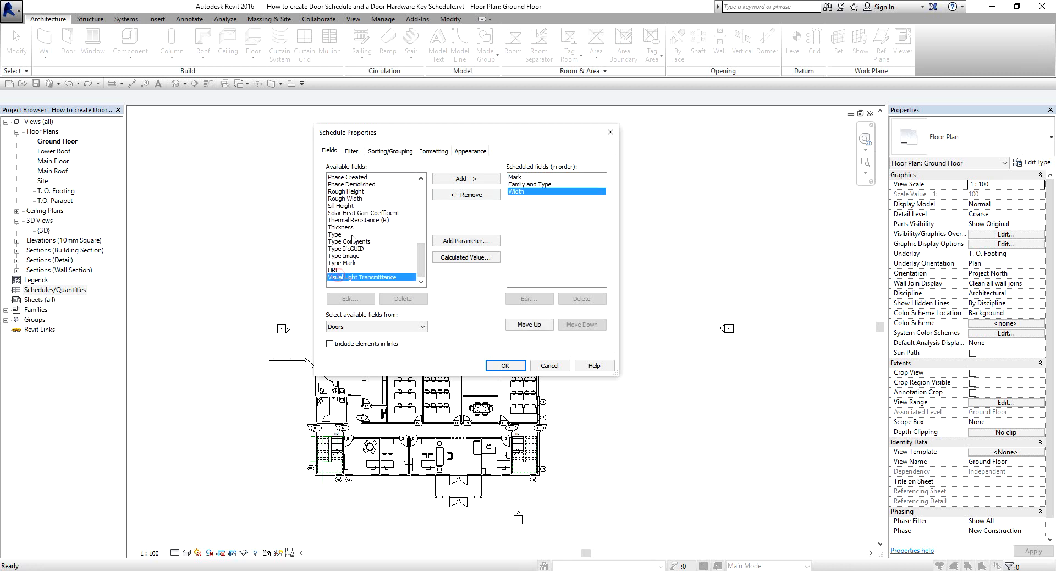
Add the Height, Cost and Level fields to the door schedule after Width.
drag(421, 259, 421, 237)
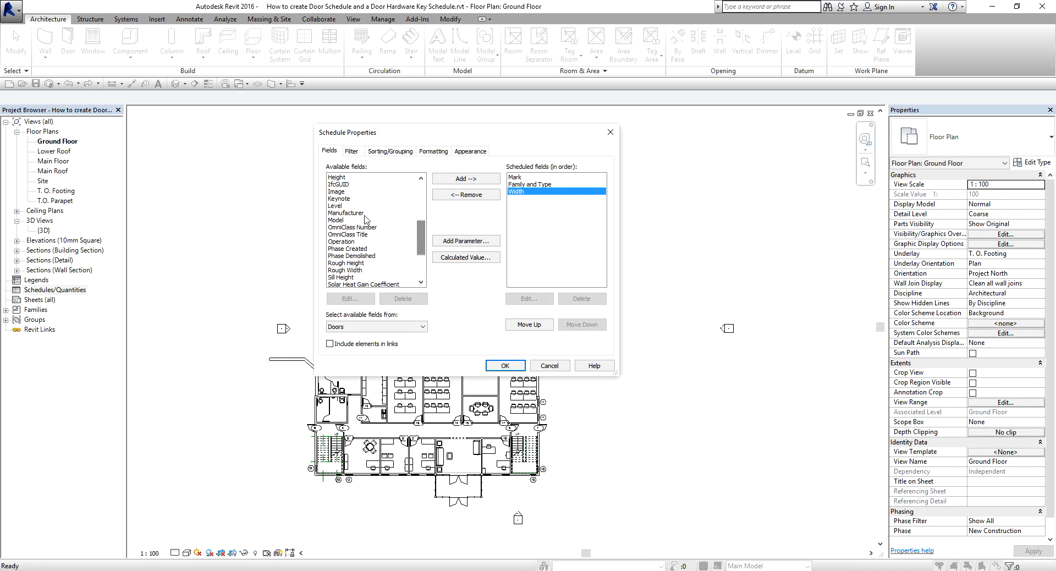
double_click(338, 177)
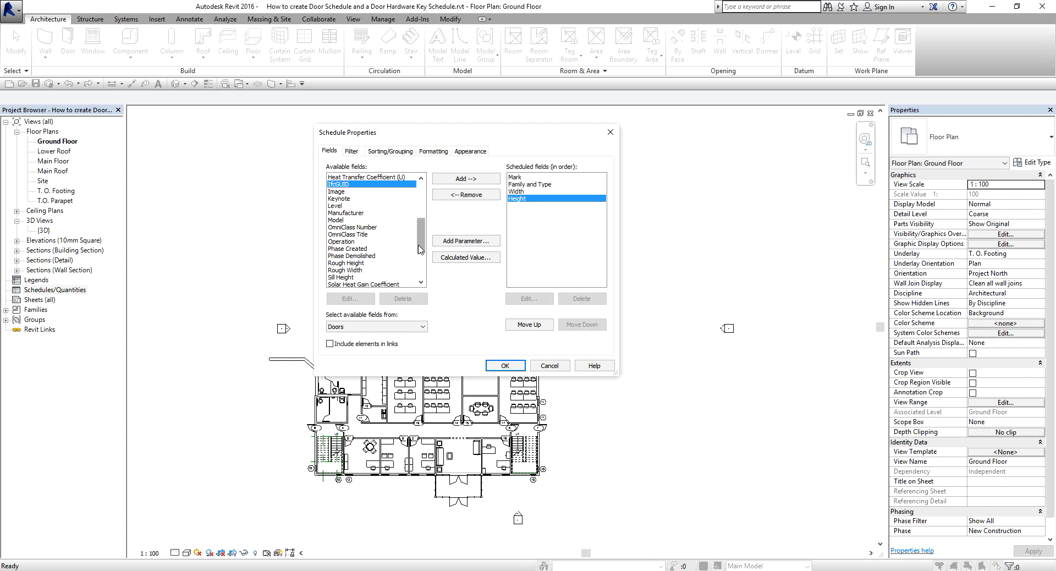
drag(420, 239, 421, 215)
double_click(335, 213)
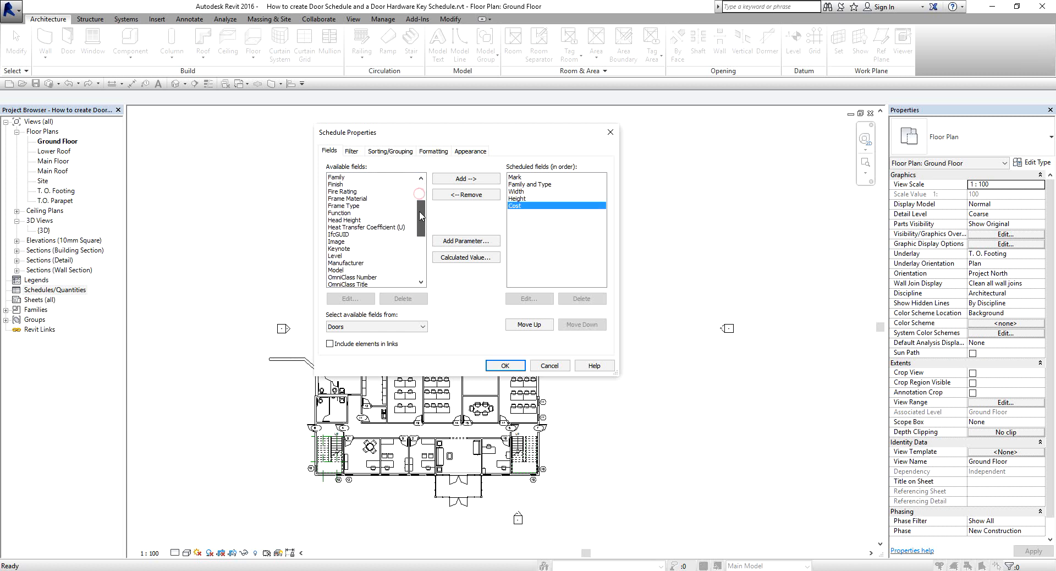
double_click(335, 256)
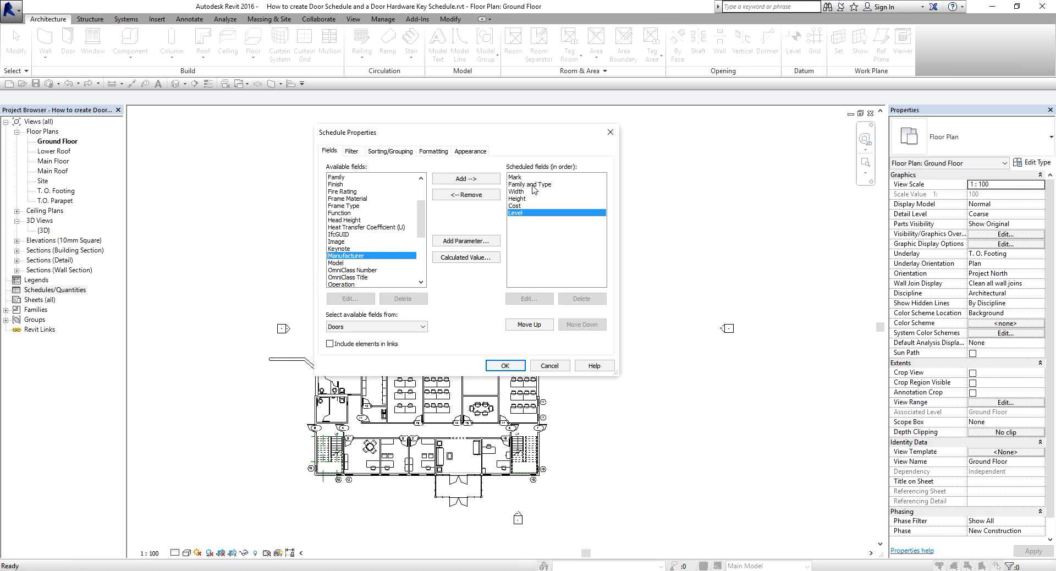
Try reordering the scheduled fields by moving Height up one place and back down below Width.
click(514, 191)
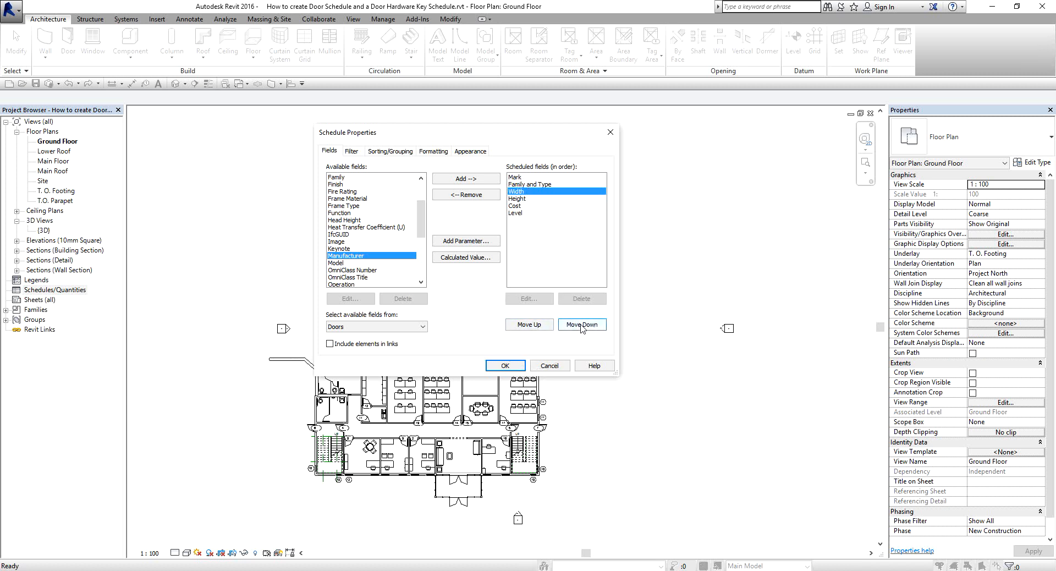
click(520, 199)
click(540, 326)
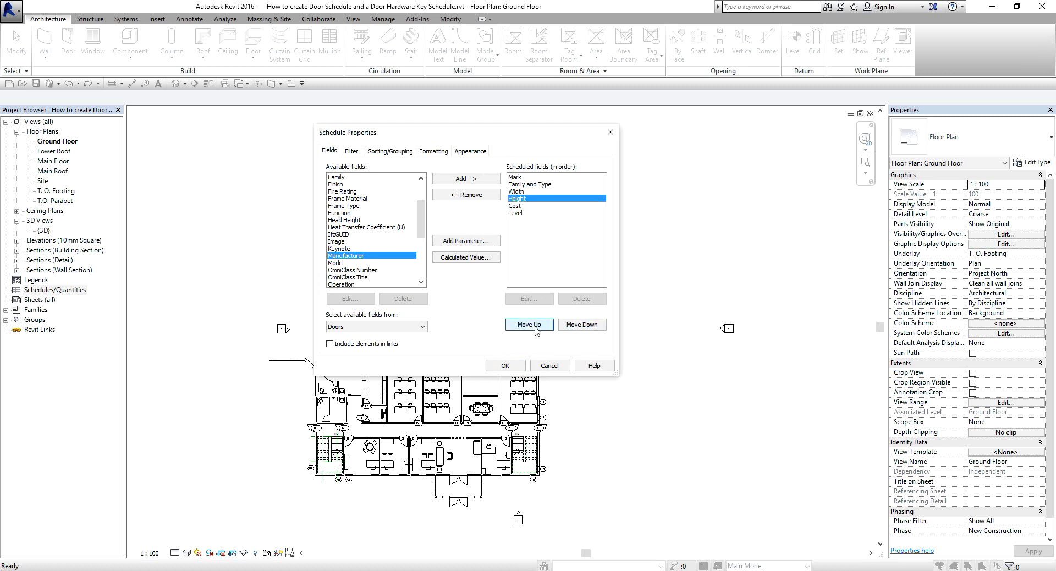
click(572, 325)
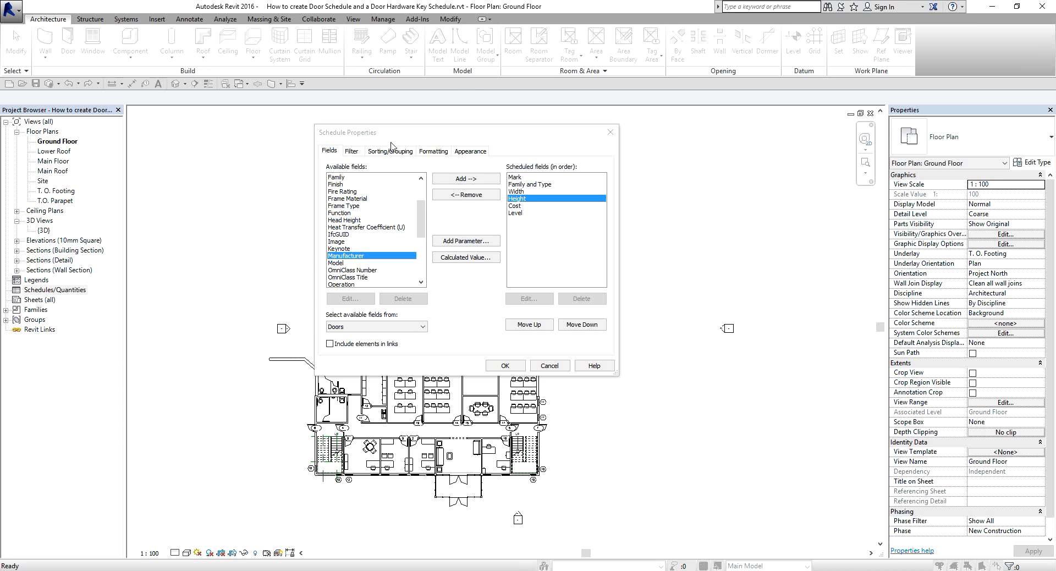
Generate the schedule with the chosen fields and select Door Schedule under Schedules/Quantities in the project browser.
click(505, 366)
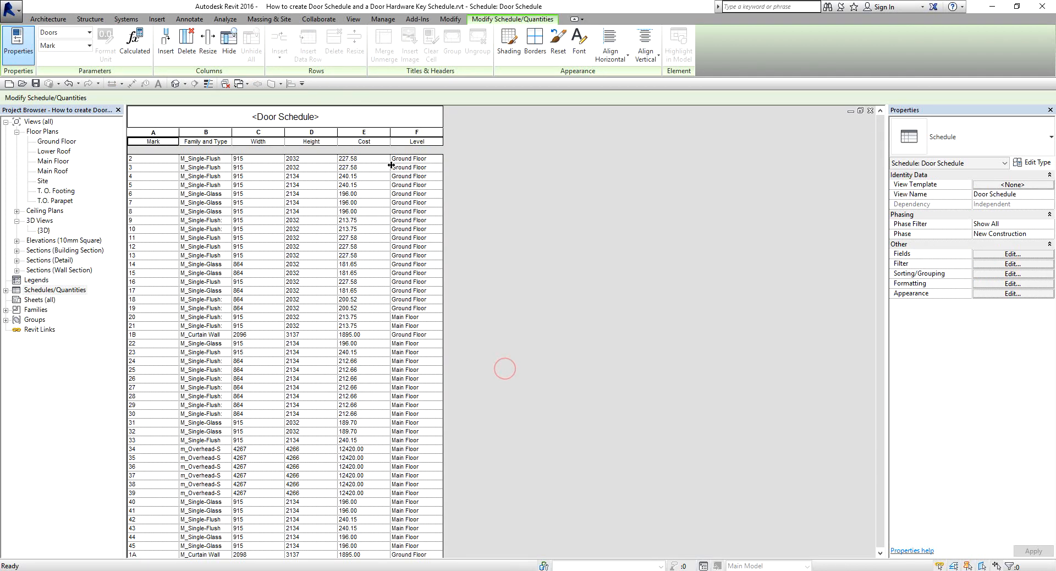
key(ctrl)
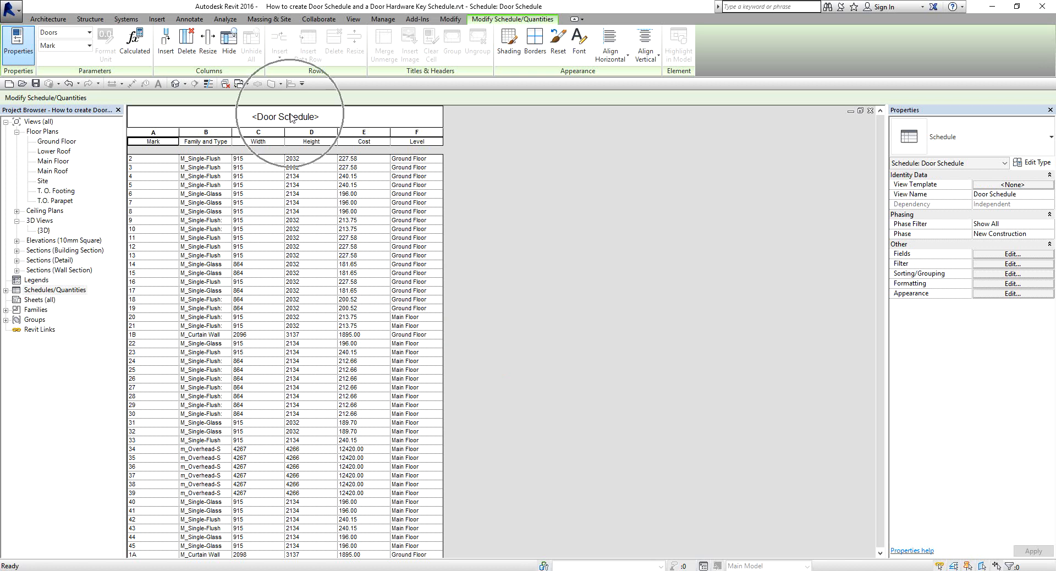
key(ctrl)
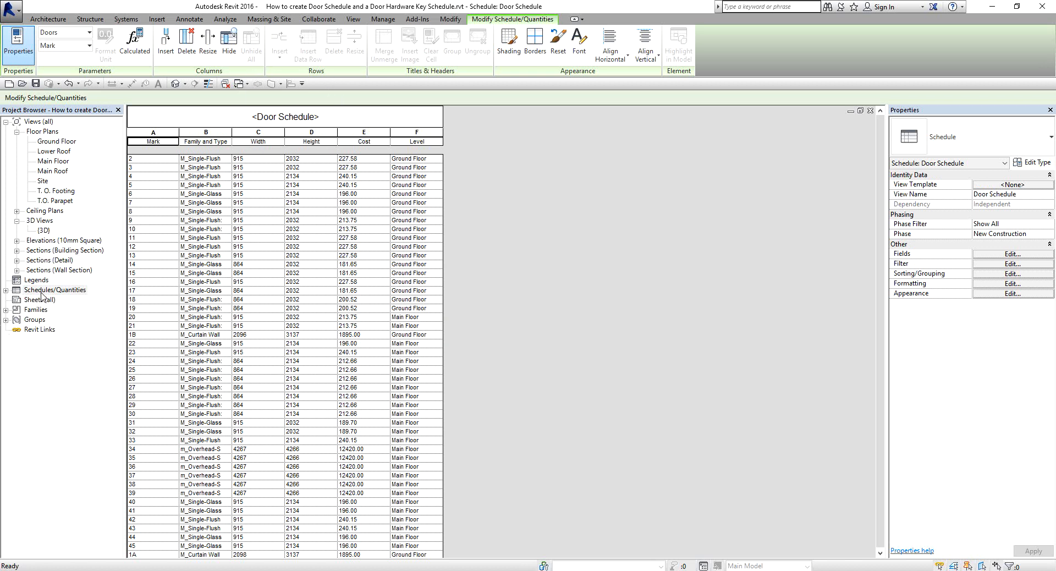
key(ctrl)
click(5, 290)
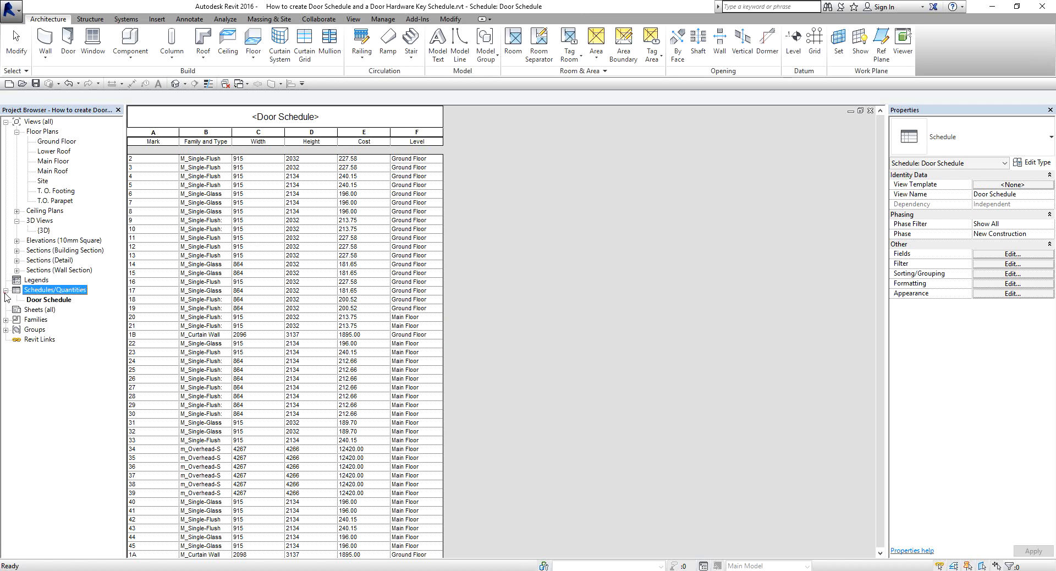
click(40, 302)
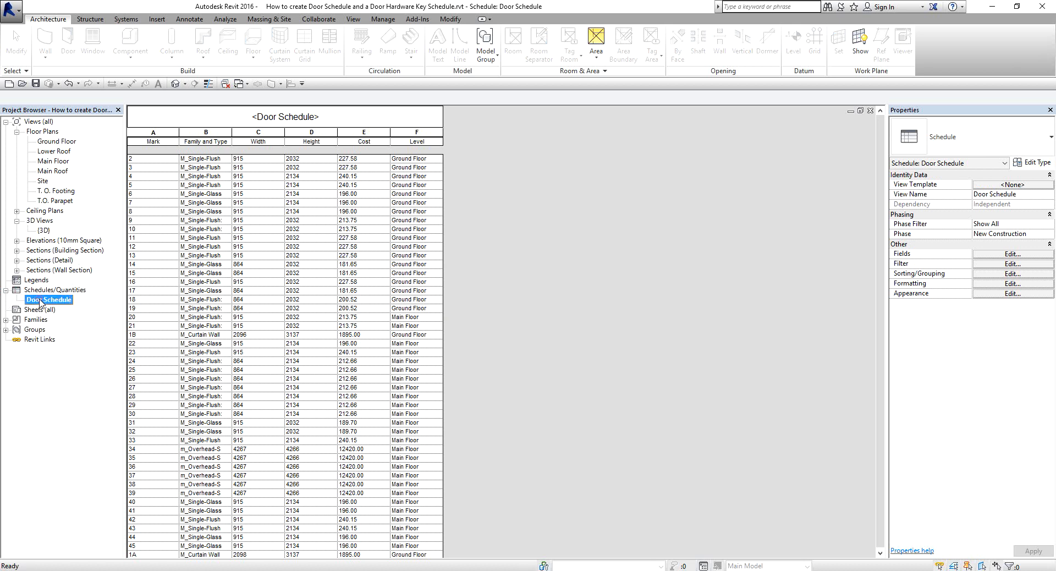
key(ctrl)
key(ctrl)
key(ctrl)
click(908, 114)
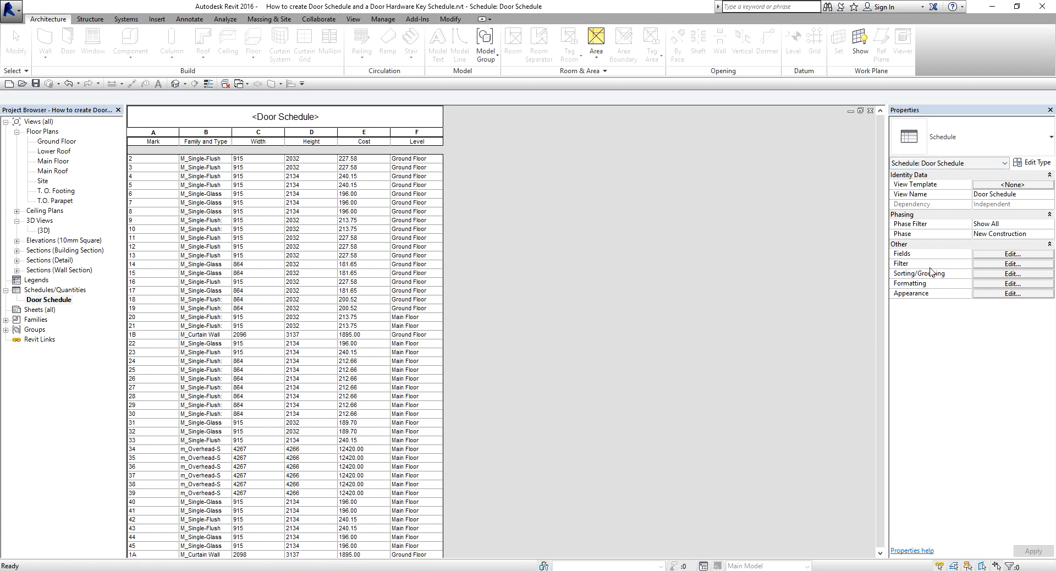
key(ctrl)
key(ctrl)
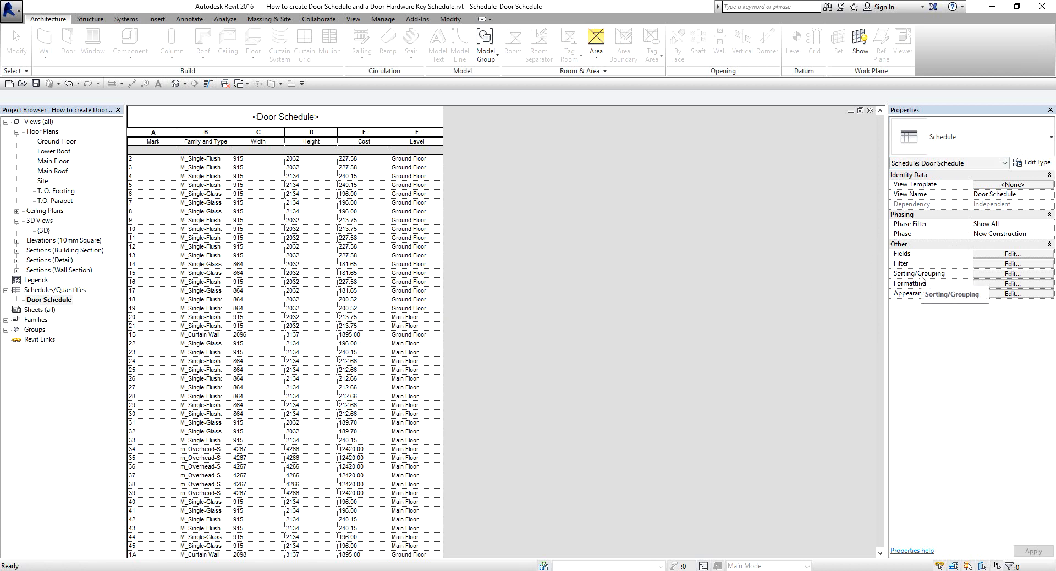
key(ctrl)
key(ctrl)
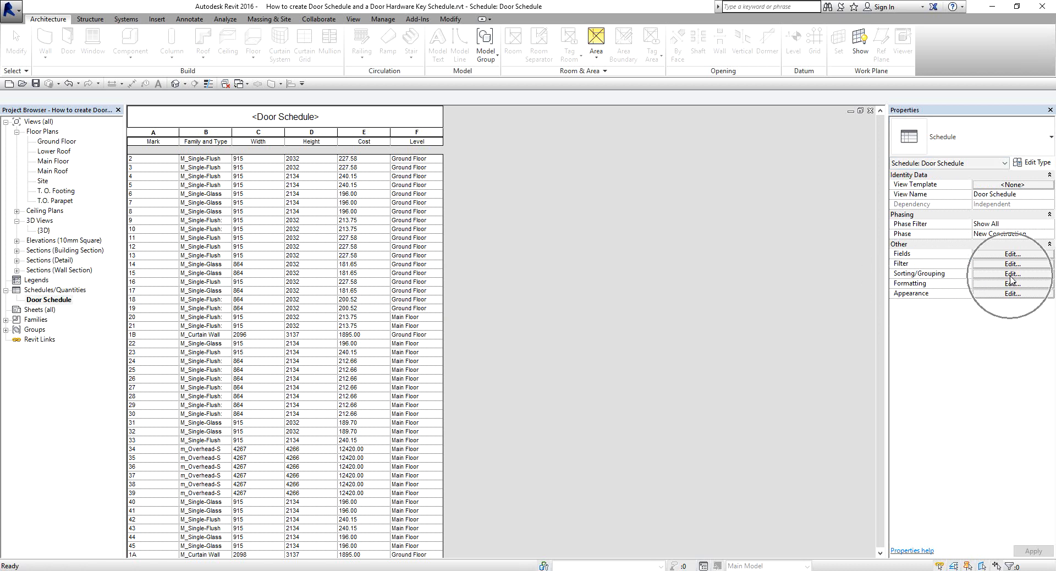
key(ctrl)
key(ctrl)
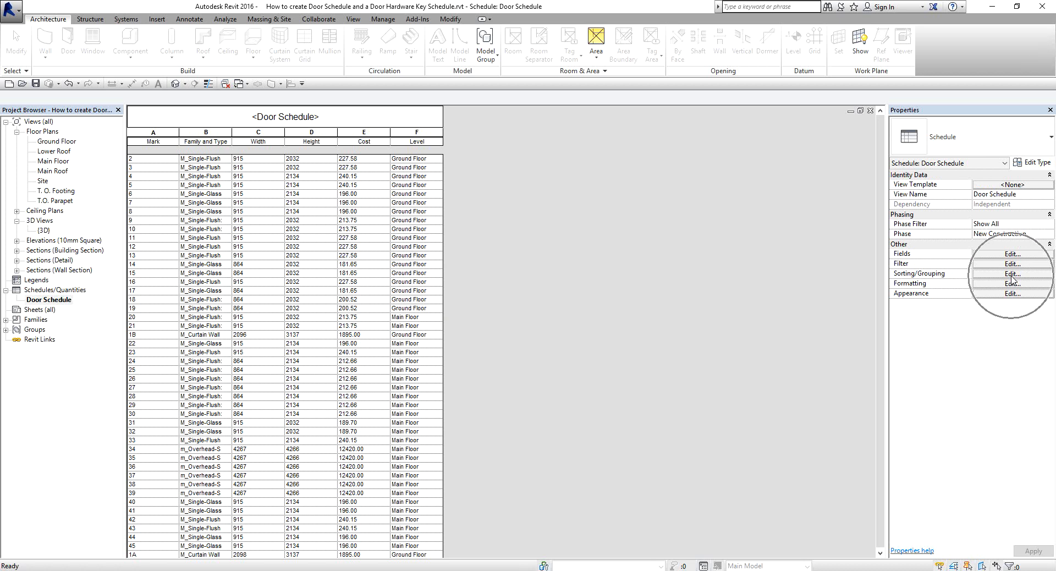
key(ctrl)
Set the door schedule's sorting to Mark in ascending order.
click(1012, 274)
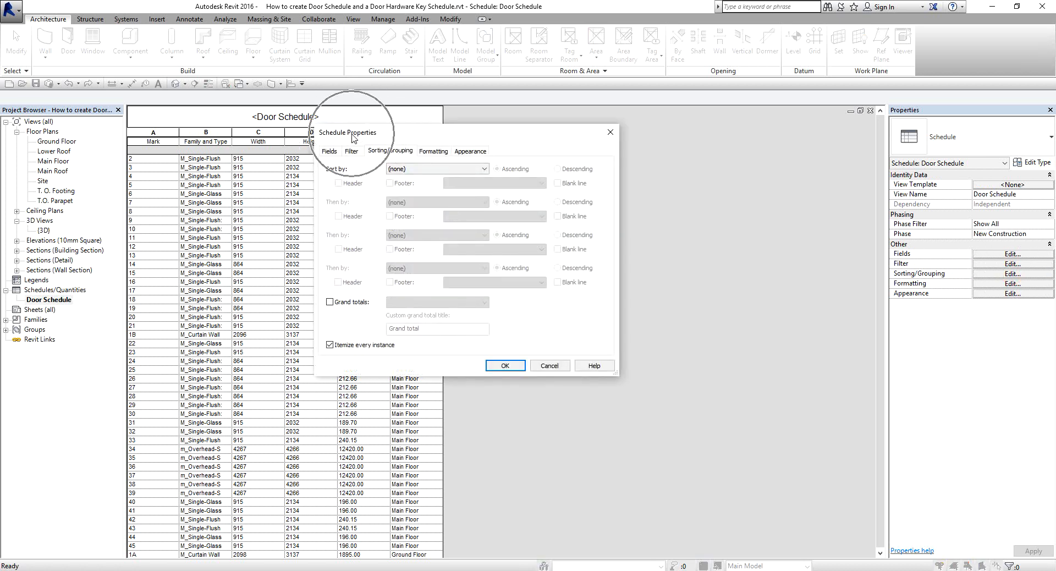
drag(355, 140, 498, 146)
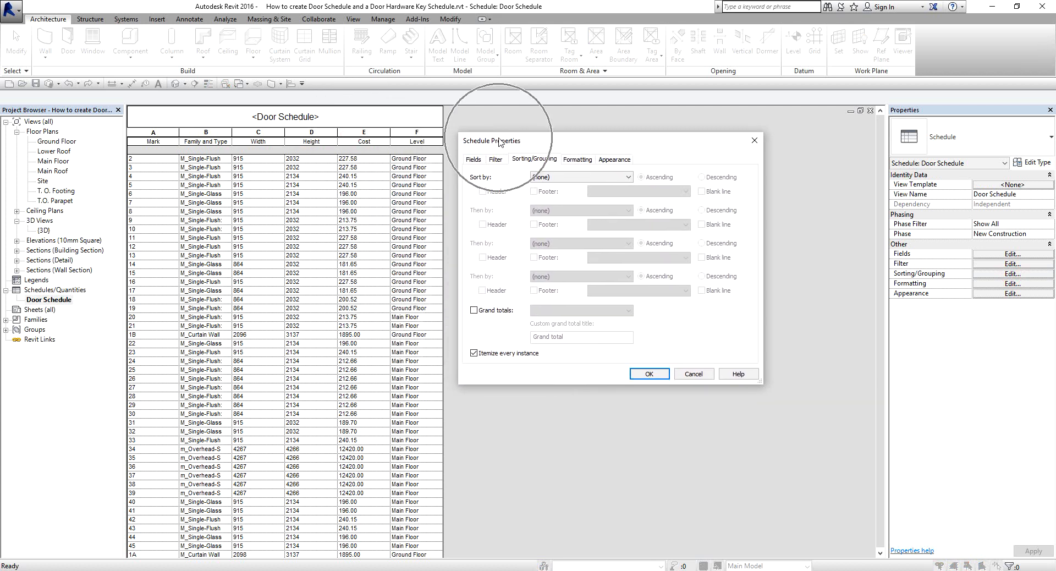
click(535, 160)
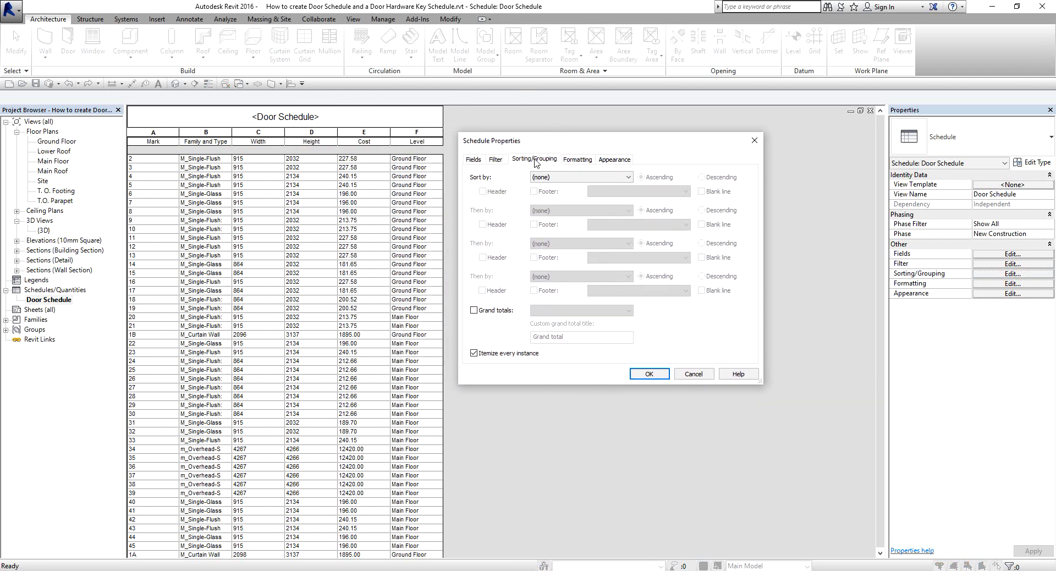
click(552, 177)
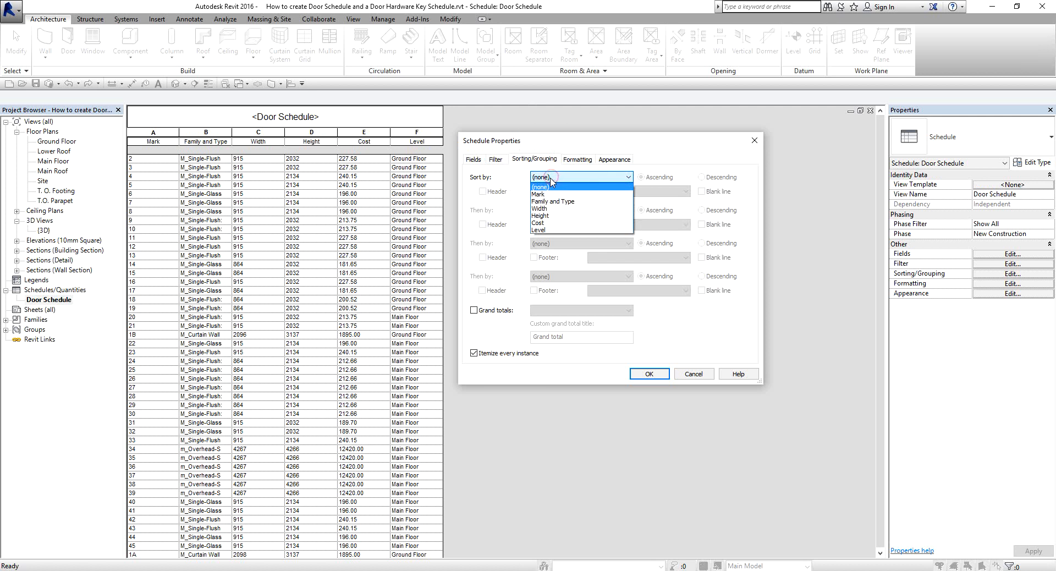
click(538, 195)
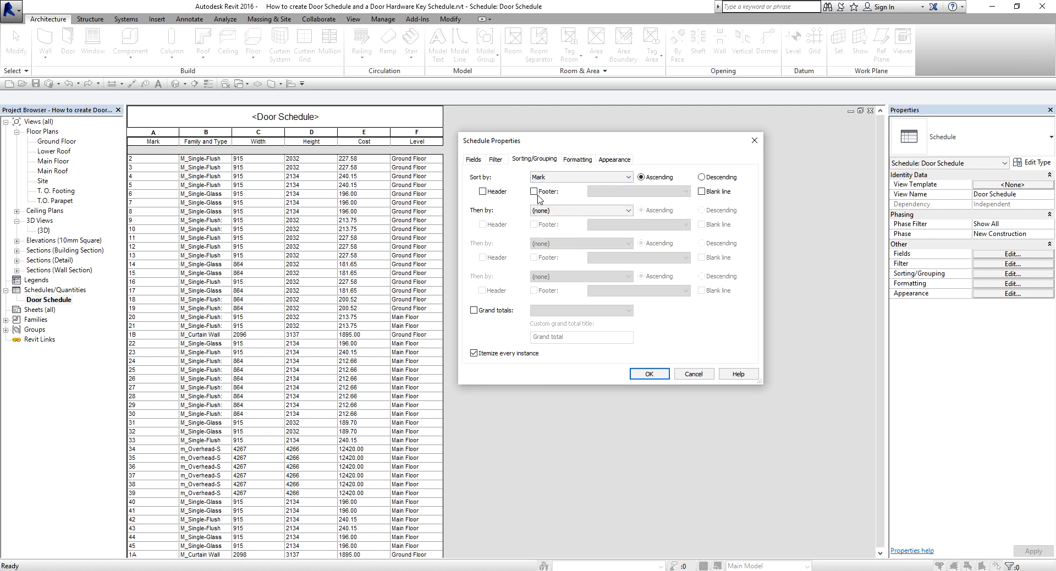
click(649, 374)
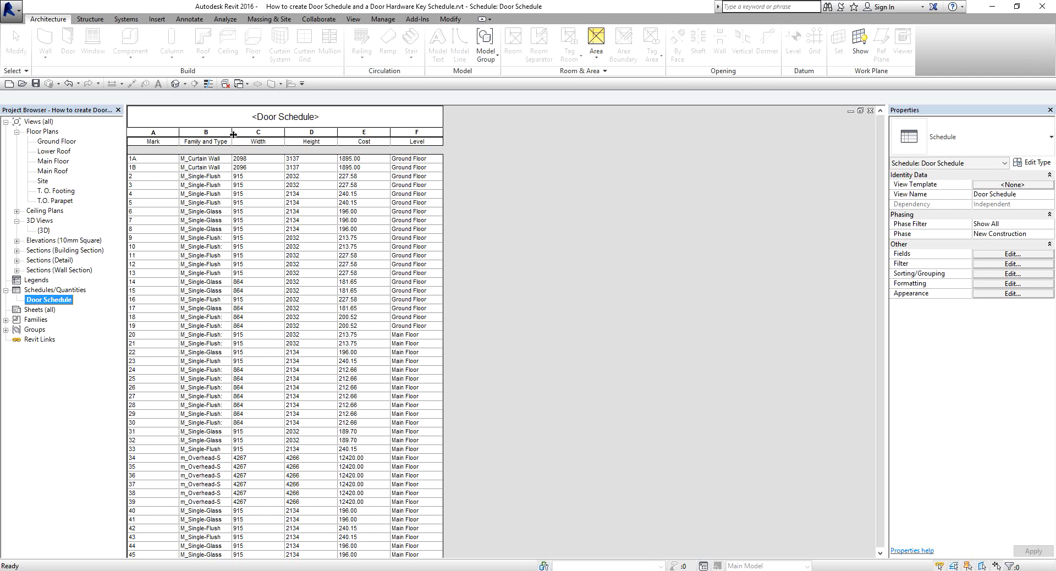
Widen the Family and Type column of the door schedule to show the door type sizes.
drag(233, 132, 295, 132)
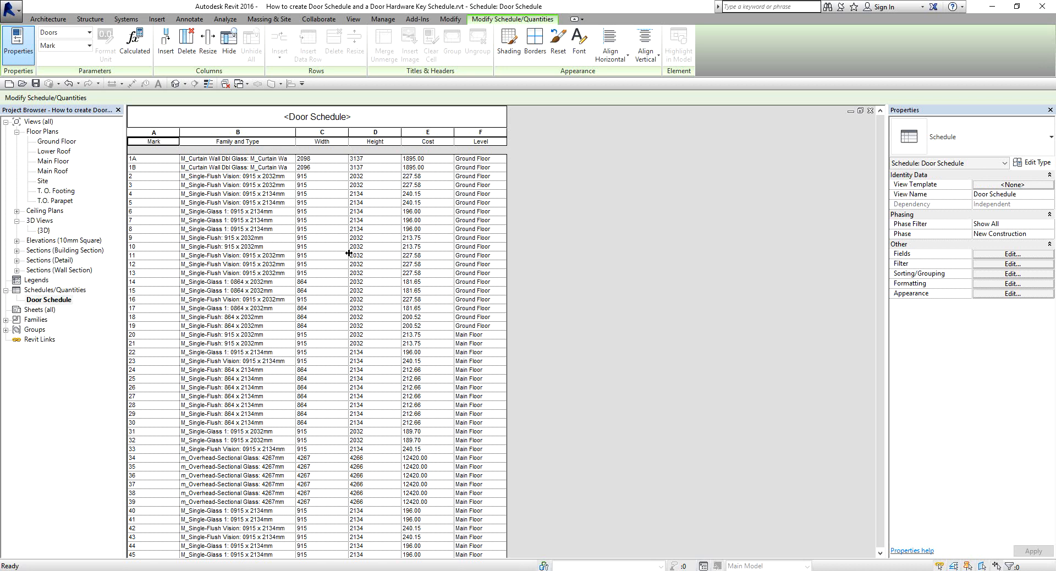
click(1024, 233)
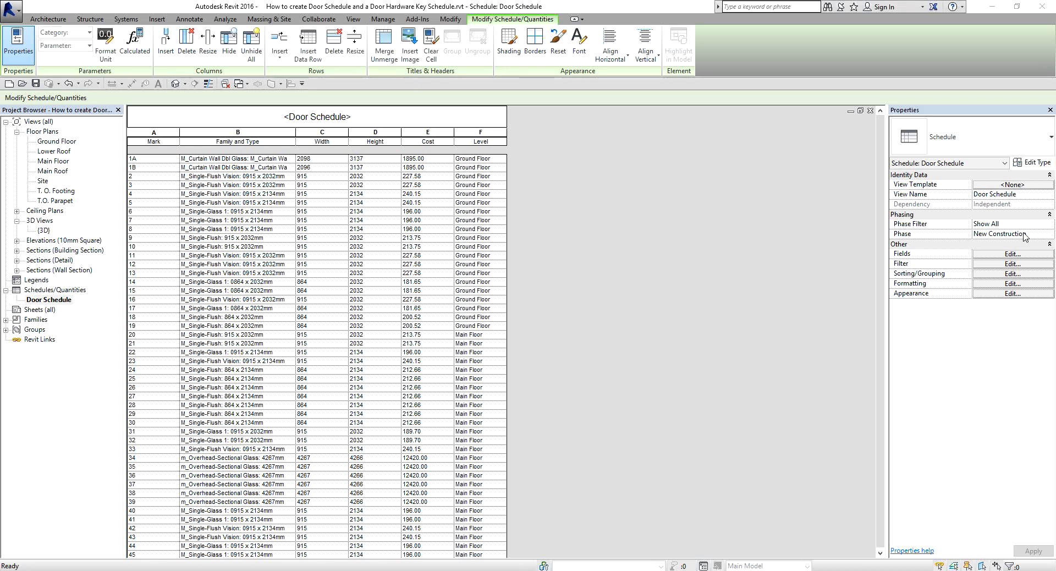
key(ctrl)
key(ctrl)
key(ctrl)
key(ctrl)
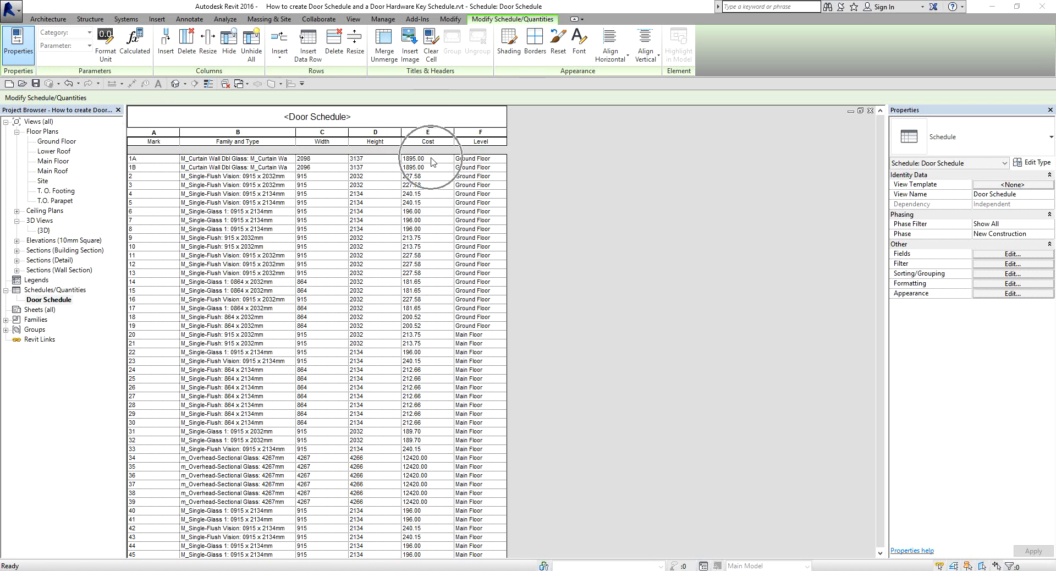
Set the cost of door 1A to 2250 and apply the change to all elements of its curtain wall door type.
click(432, 160)
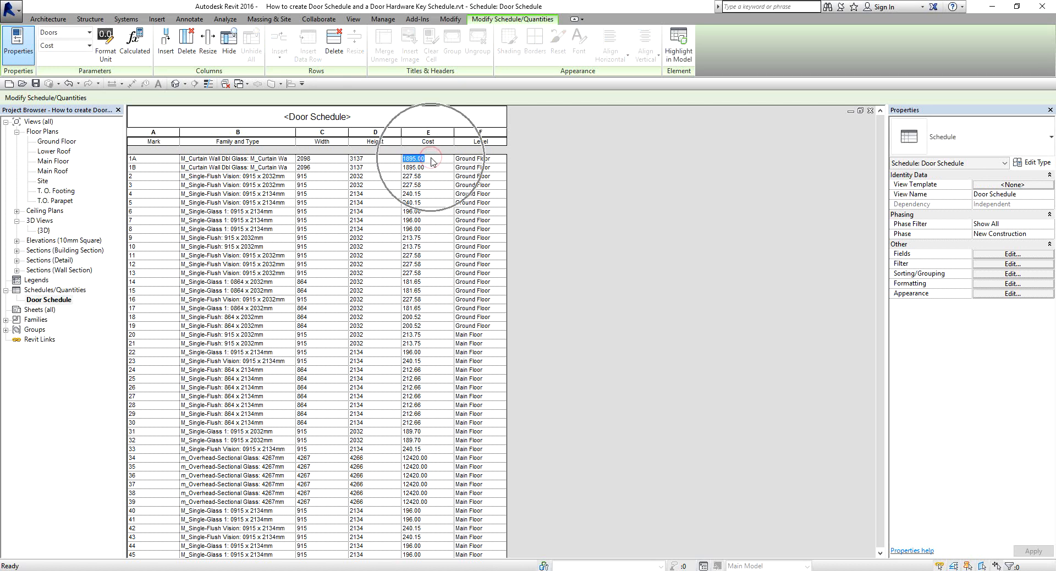
key(Down)
key(Down)
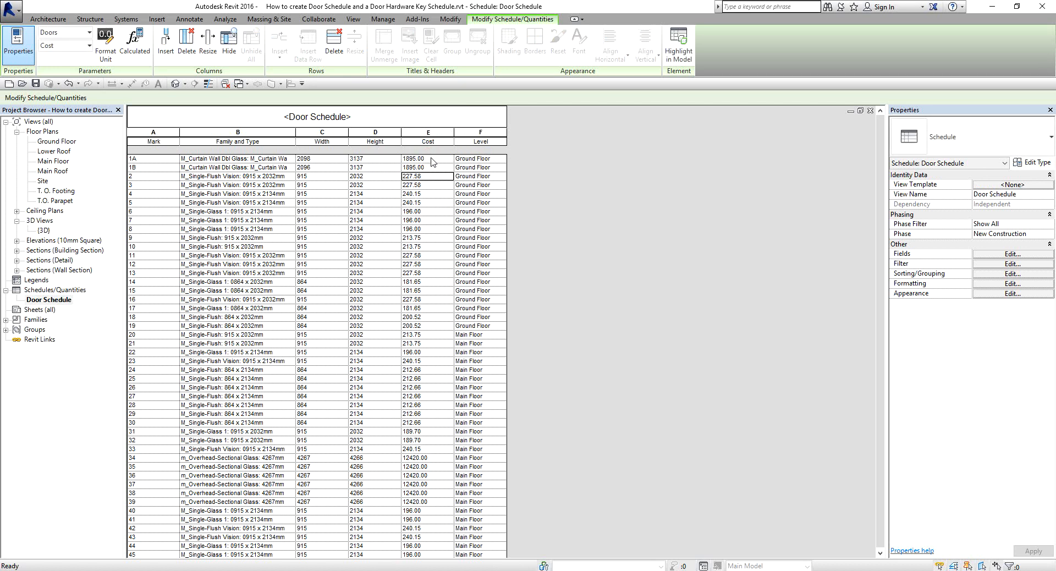
click(432, 159)
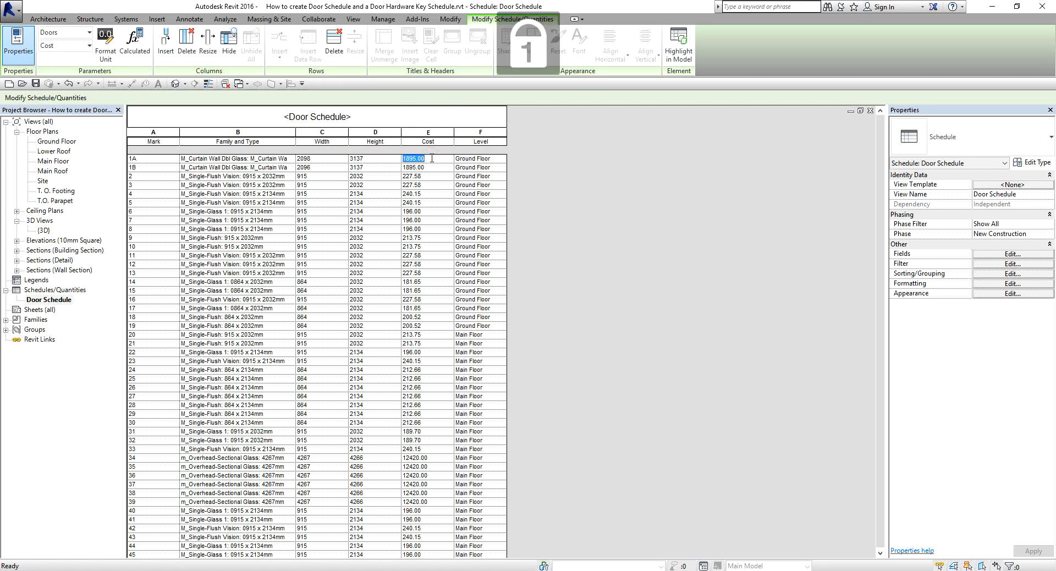
text(2250)
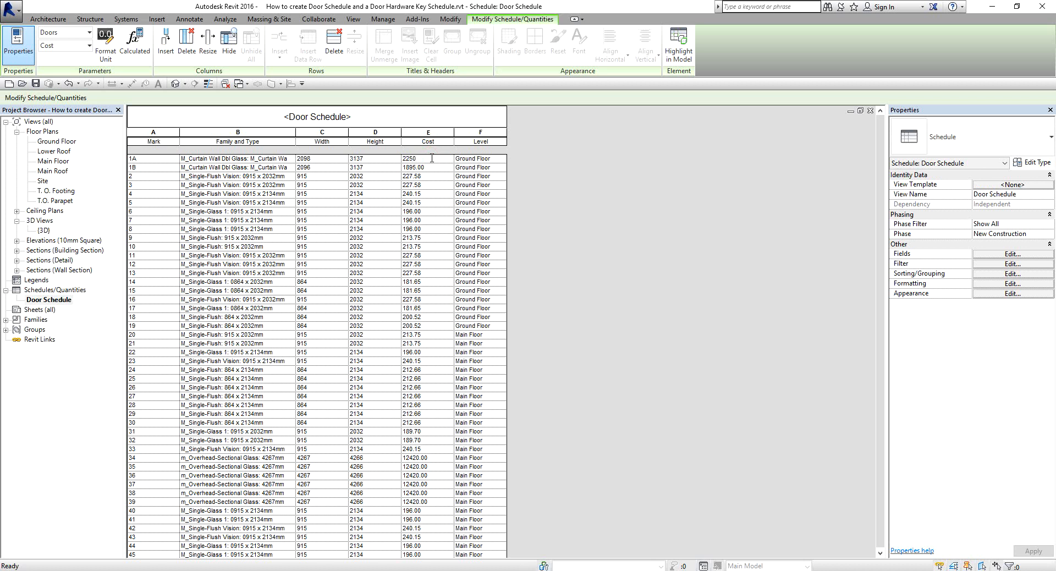
key(Return)
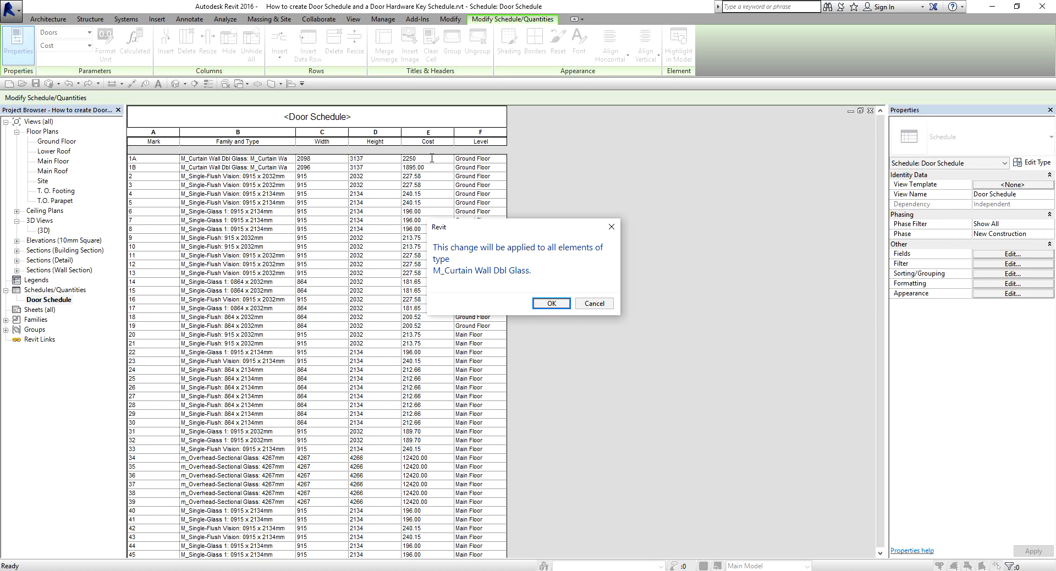
click(552, 304)
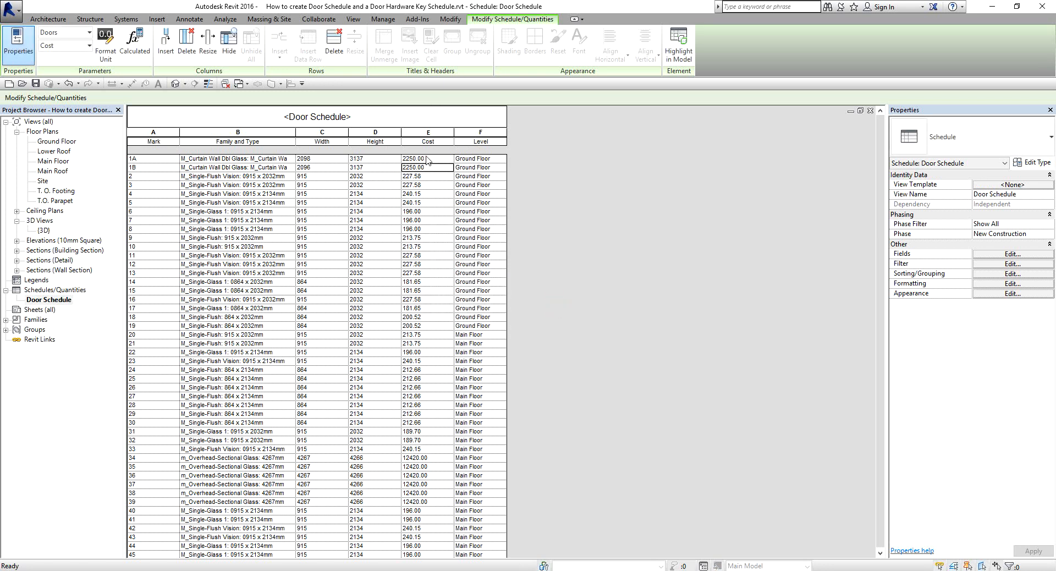
Widen the Family and Type column further to show more of the curtain wall double glass door names.
drag(296, 132, 321, 141)
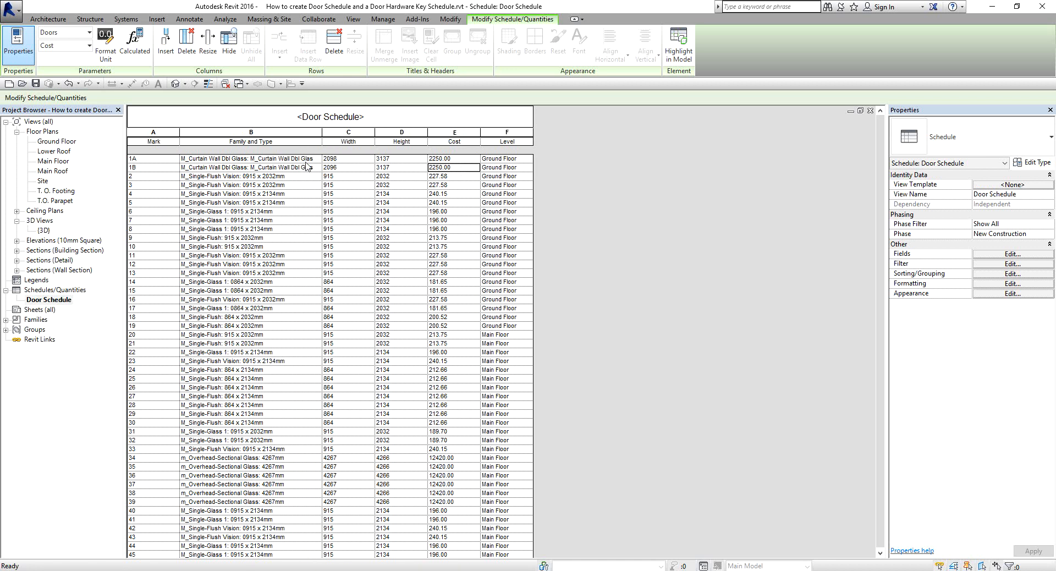
click(449, 162)
key(ctrl)
key(ctrl)
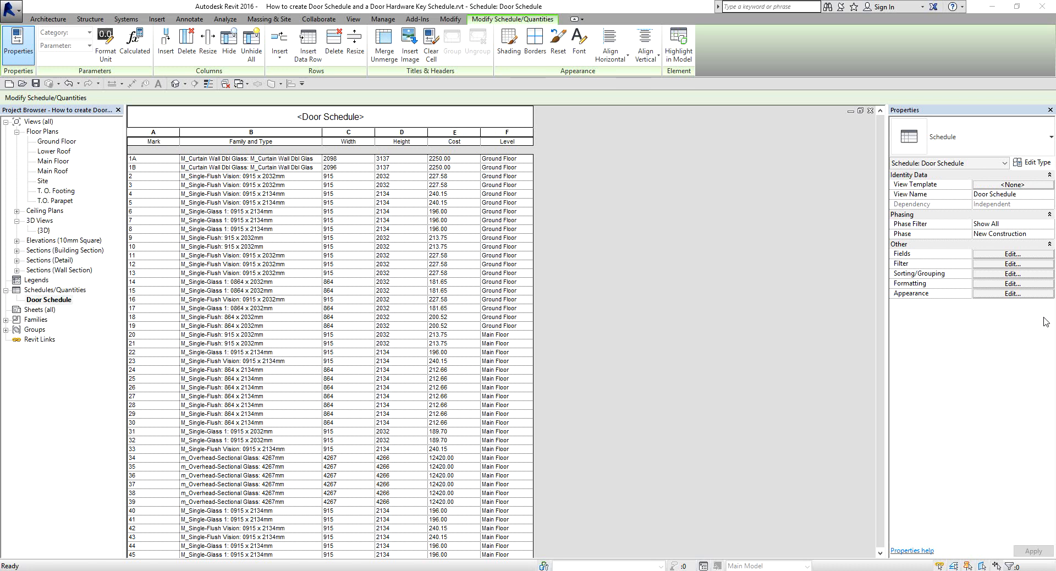
Start a new schedule for the Doors category and name it Door Hardware Schedule.
right_click(63, 291)
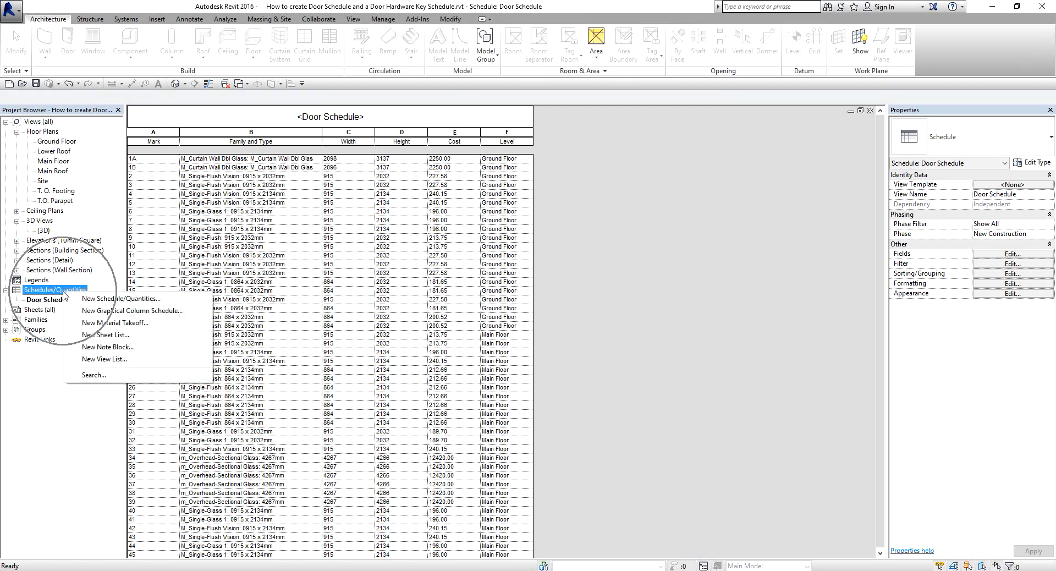
click(98, 300)
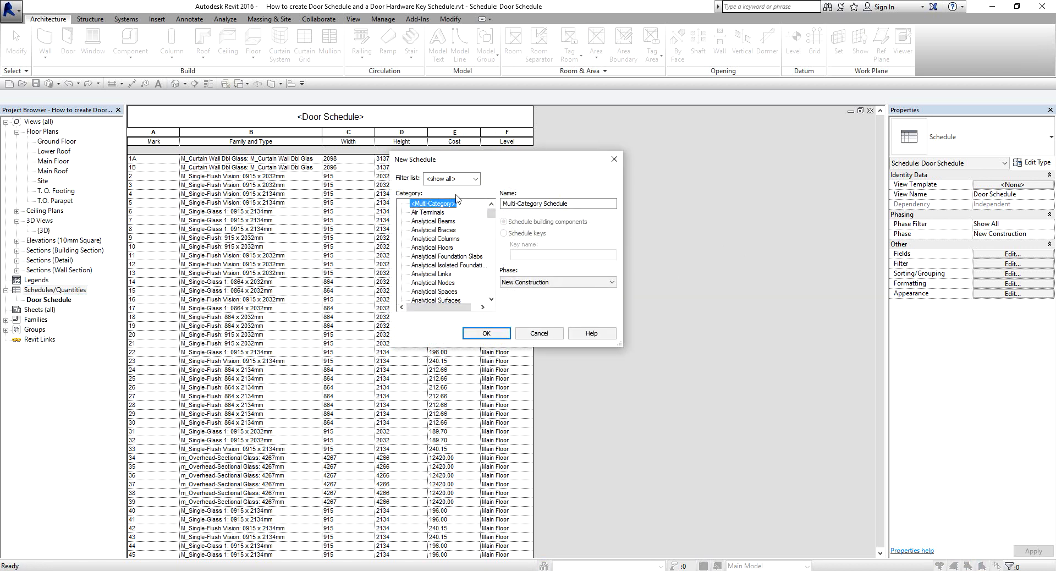
click(449, 247)
key(d)
scroll(437, 270, down, 2)
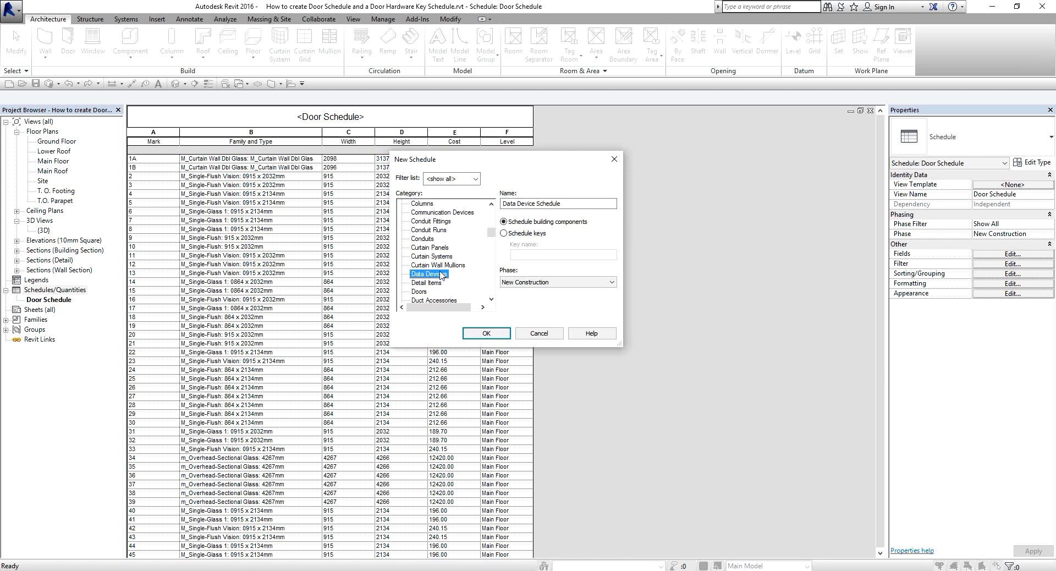
click(428, 283)
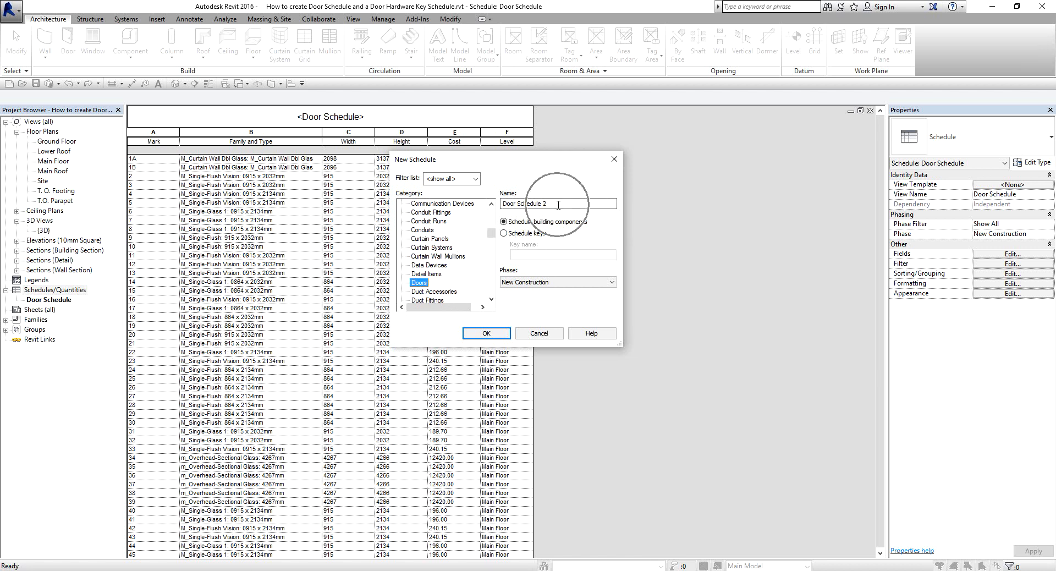
mouse_move(557, 204)
mouse_down()
mouse_move(502, 204)
mouse_move(576, 201)
mouse_up()
key(BackSpace)
key(BackSpace)
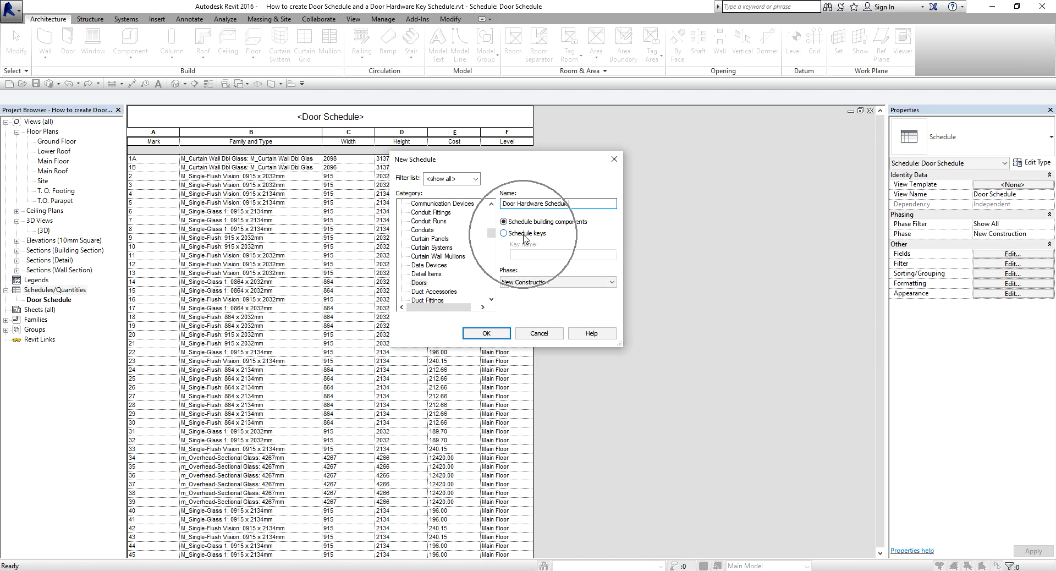
Make the Door Hardware Schedule a schedule of keys instead of building components and create it.
click(504, 233)
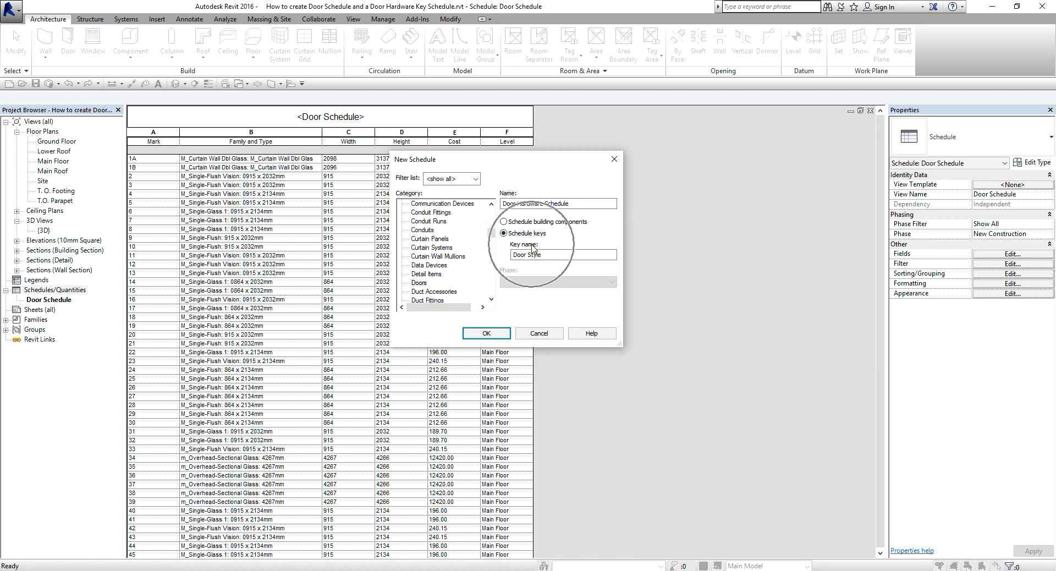
click(554, 257)
drag(554, 256, 512, 255)
click(550, 255)
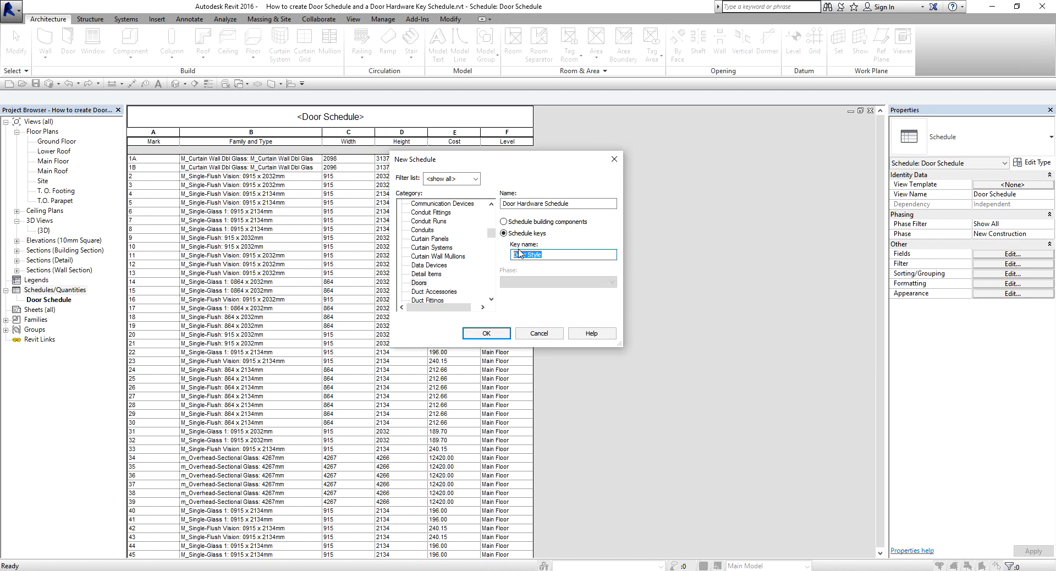
click(538, 253)
click(566, 255)
click(491, 334)
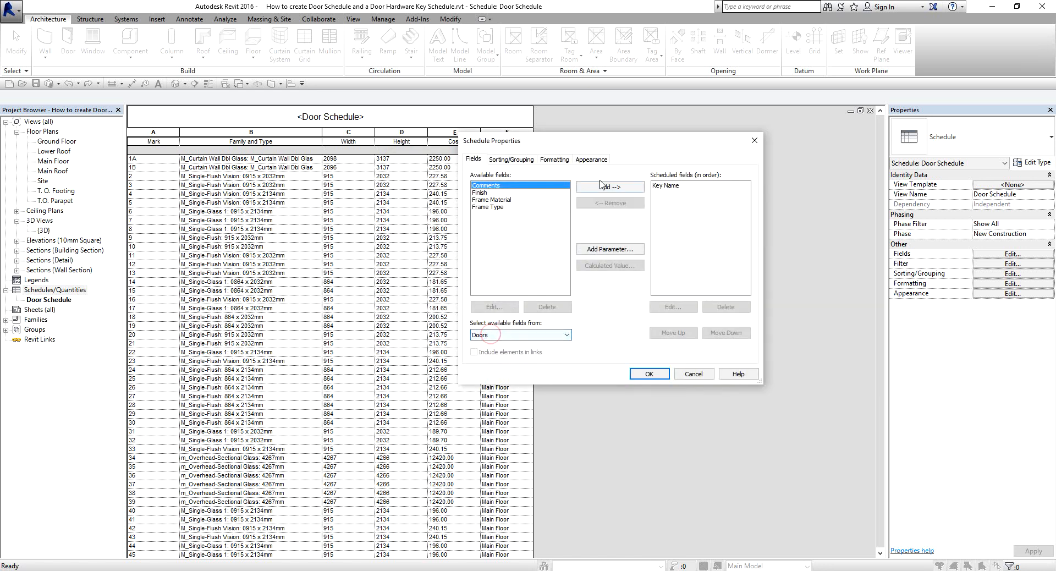
mouse_move(580, 141)
mouse_down()
mouse_move(539, 150)
mouse_move(610, 160)
mouse_move(594, 135)
mouse_up()
click(594, 135)
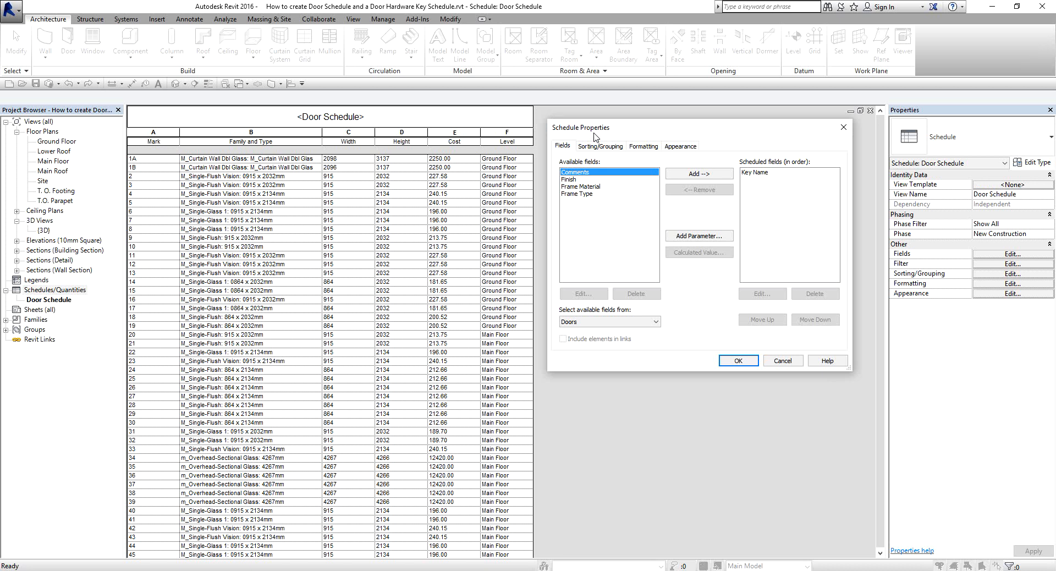
click(796, 170)
key(ctrl)
key(ctrl)
click(1009, 287)
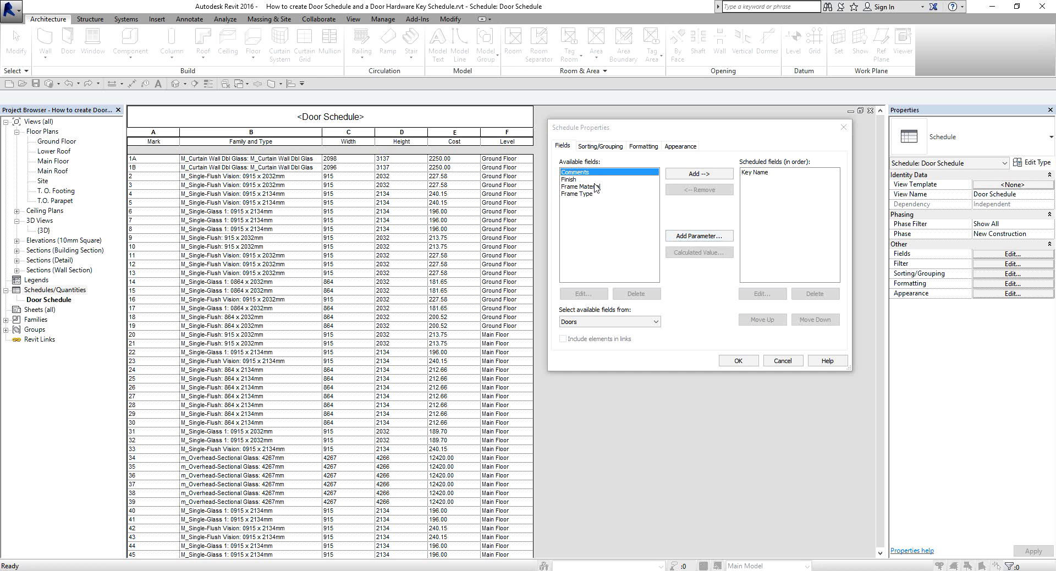
Start a new parameter for the key schedule named Hardware Type and set its parameter type to Text.
click(699, 237)
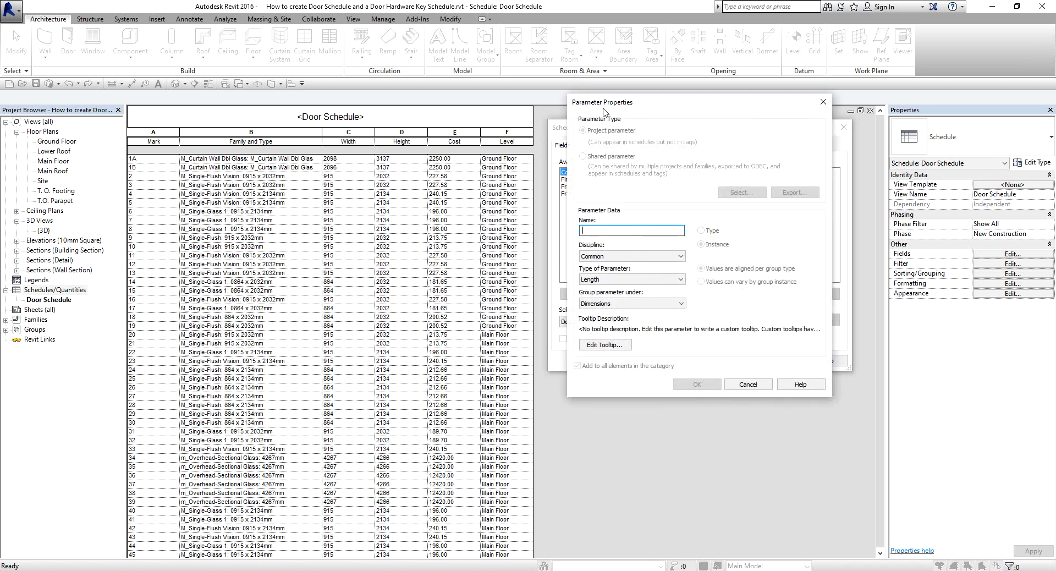
drag(601, 109, 582, 119)
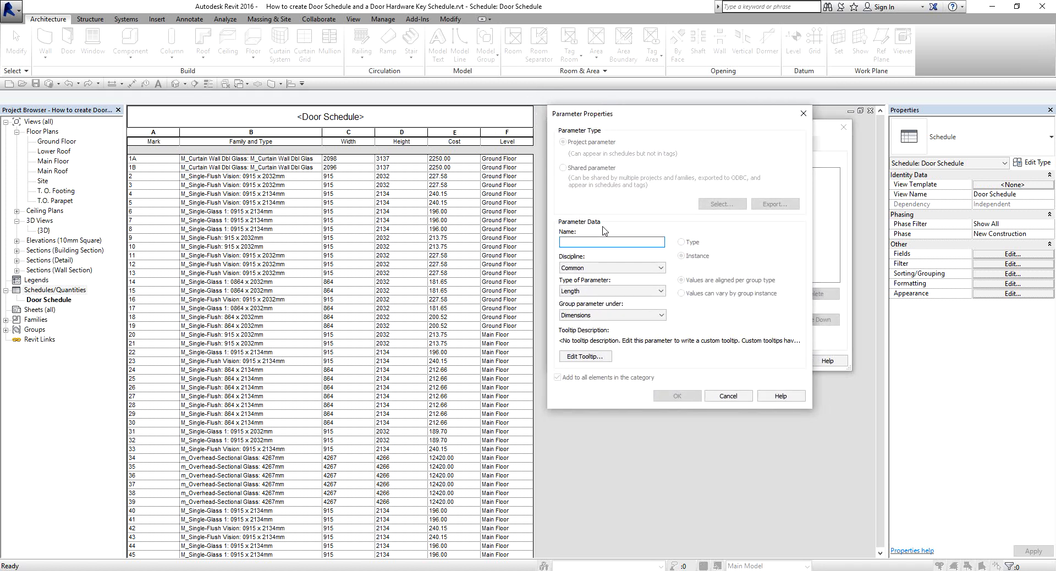
click(586, 242)
text(Hardware Type)
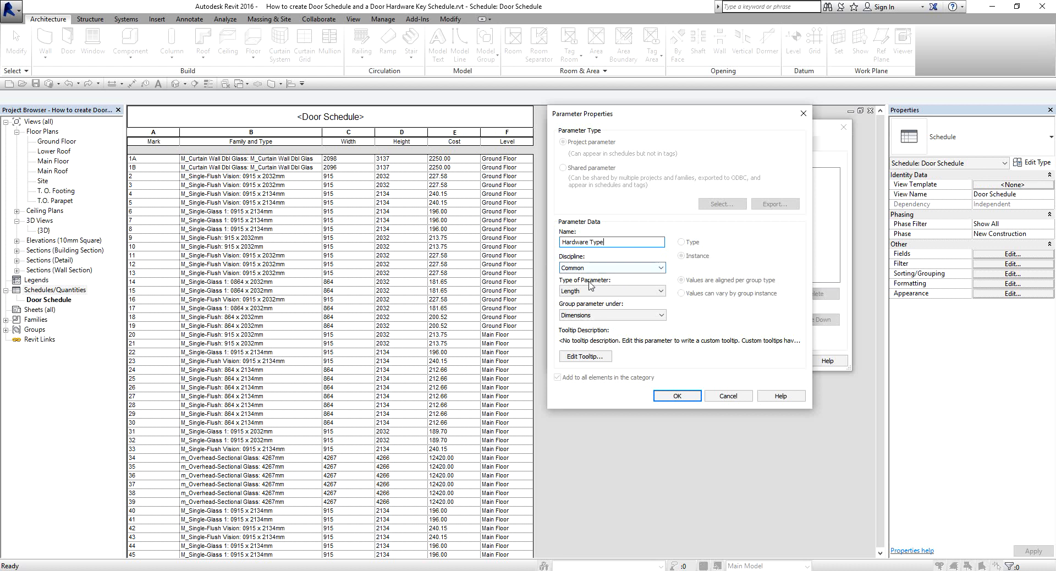
click(627, 291)
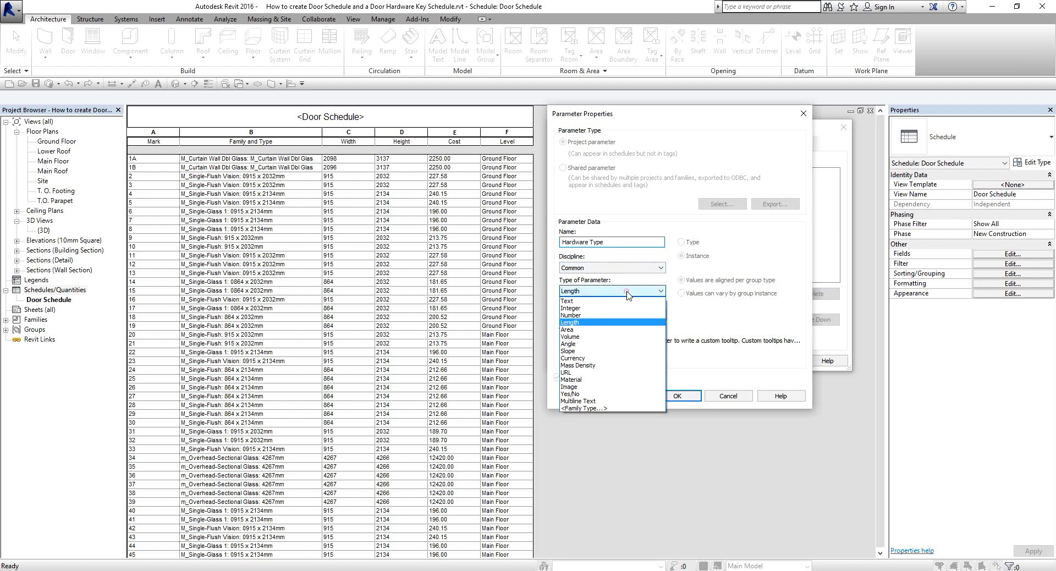
click(581, 301)
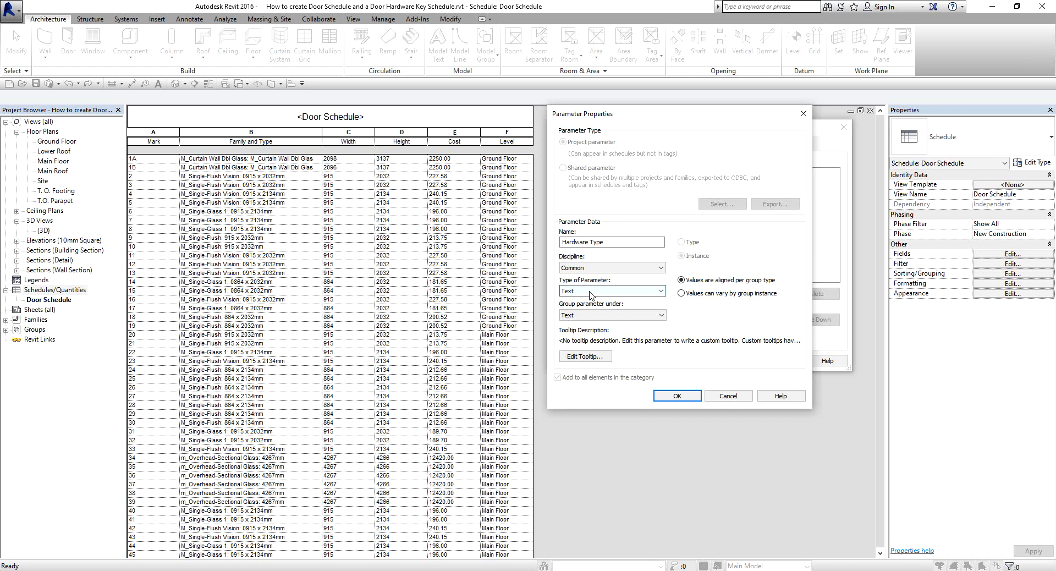
Group the Hardware Type parameter under Other and add it to the scheduled fields.
click(585, 317)
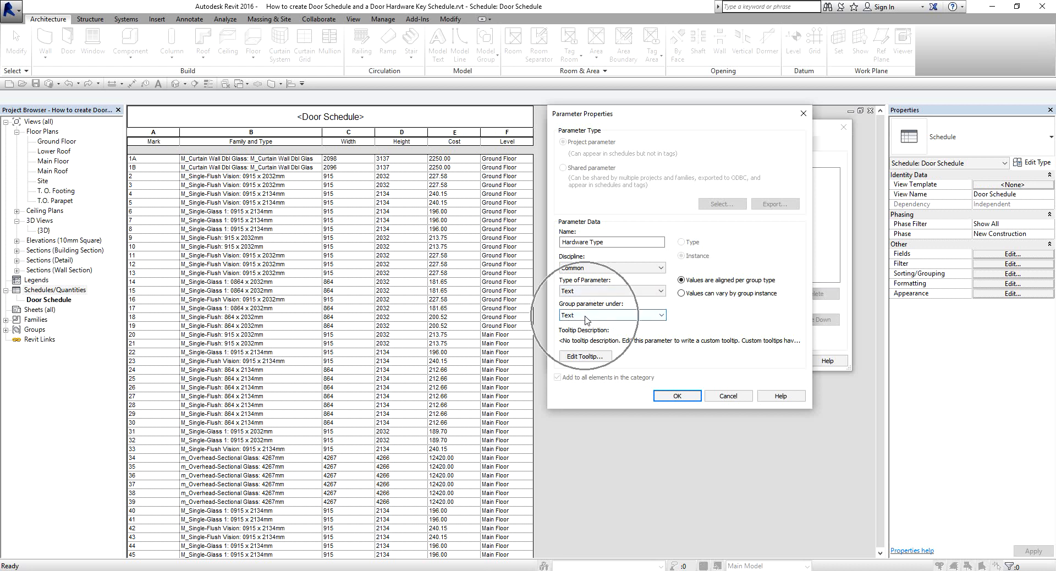
click(576, 293)
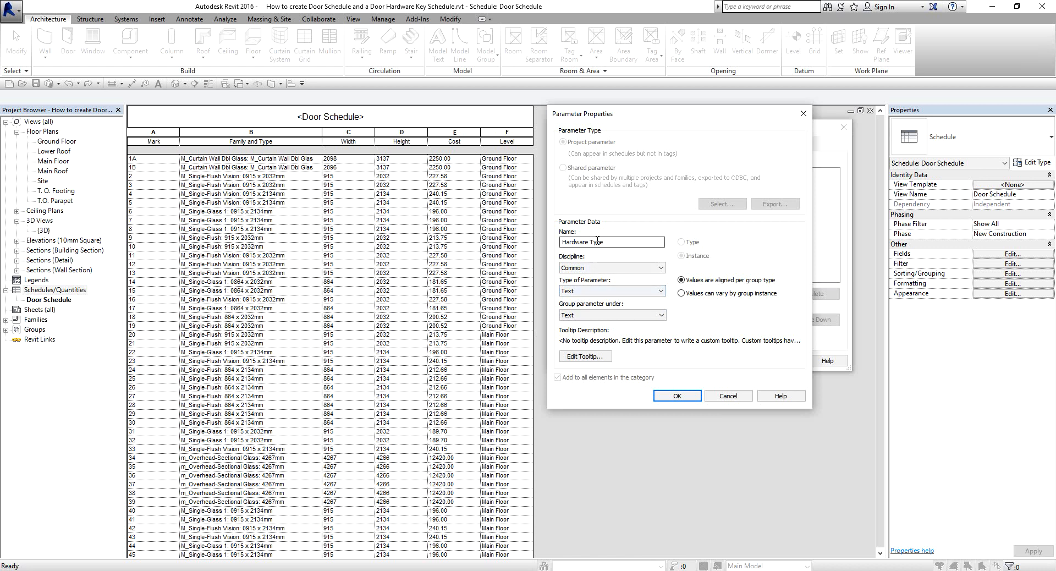
click(582, 315)
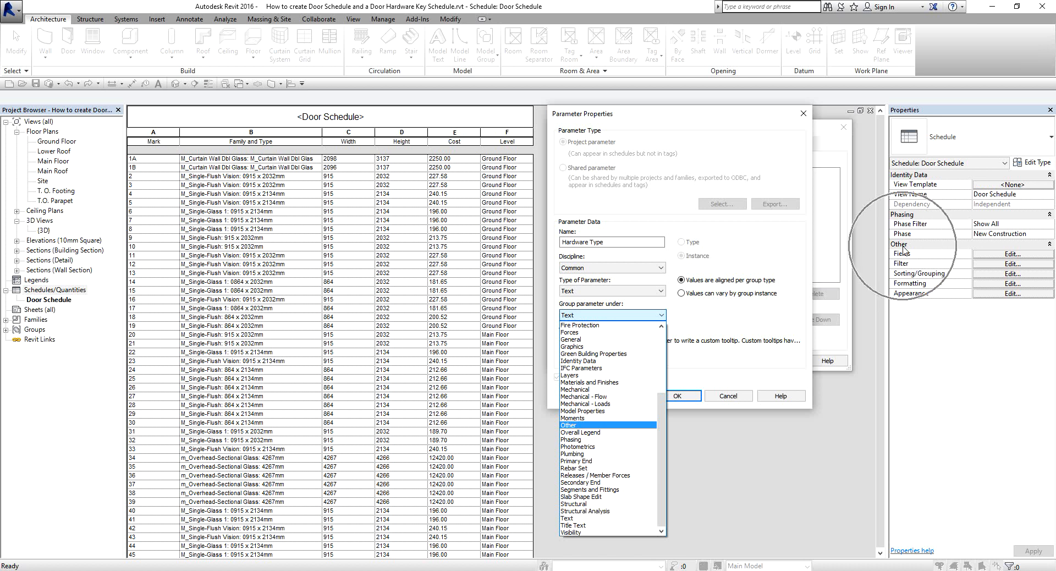
click(573, 426)
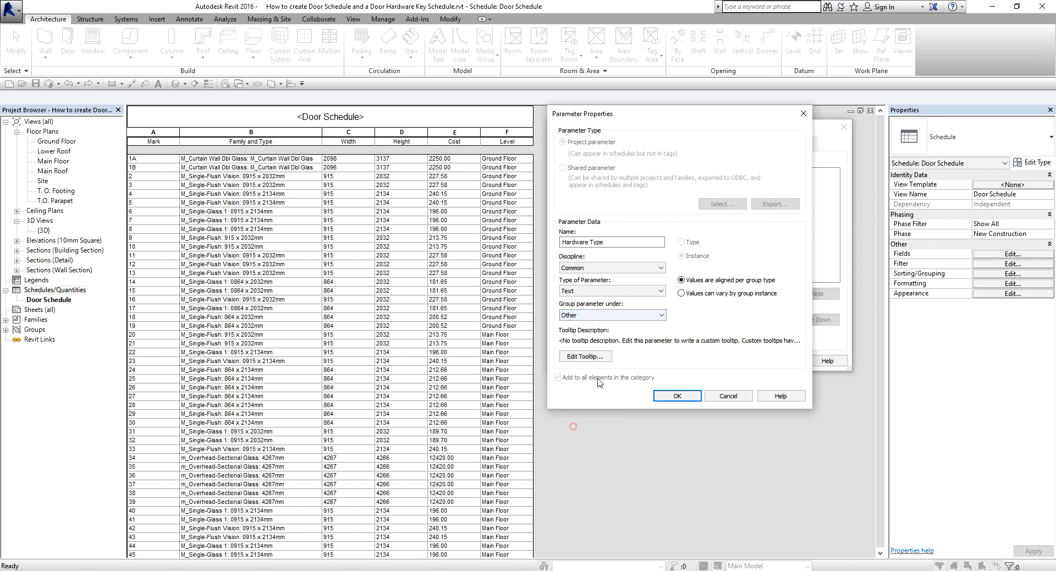
click(591, 244)
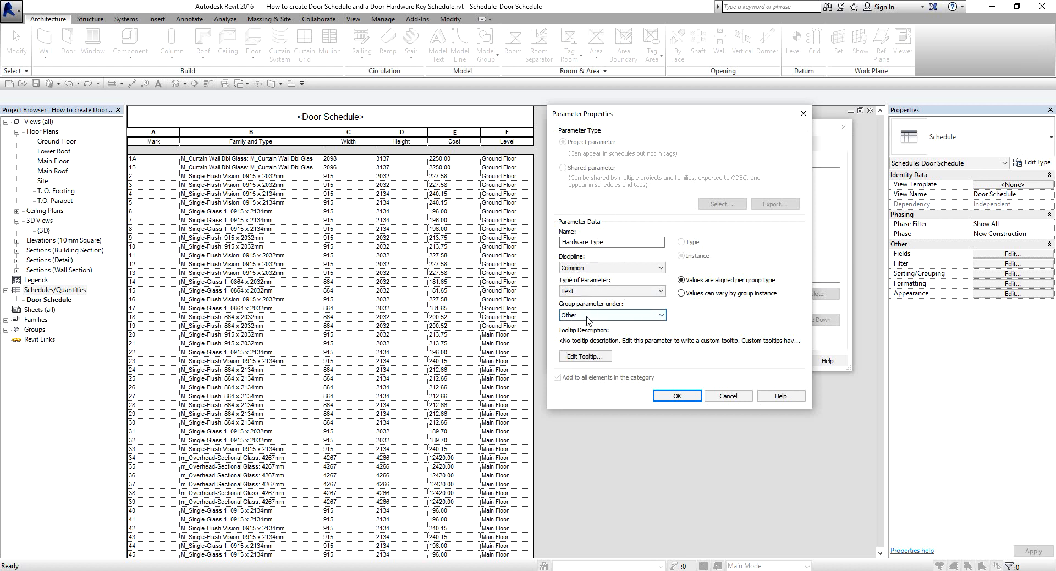
click(675, 396)
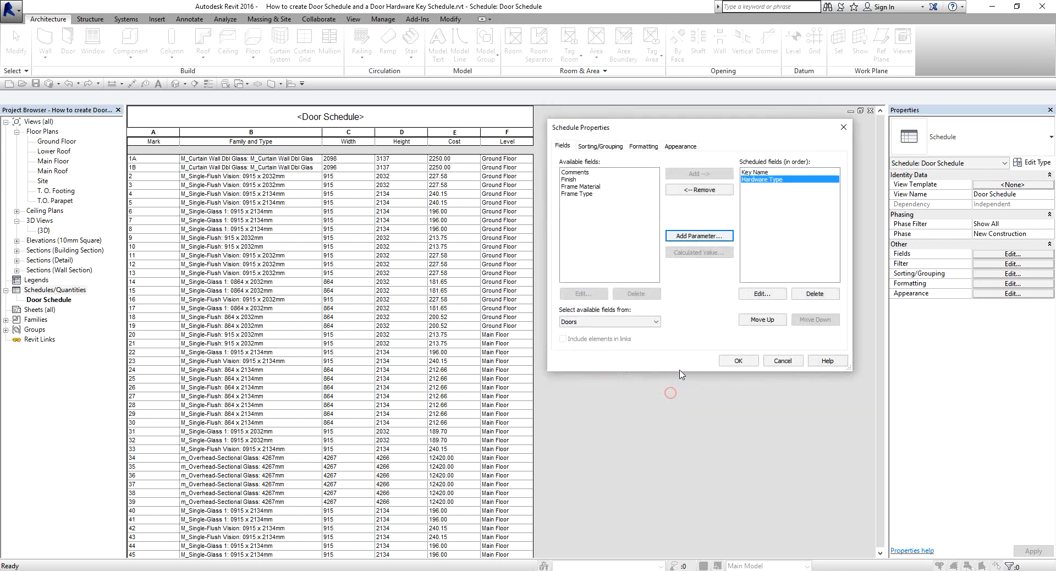
Start a new parameter for the key schedule and name it Closer.
click(783, 182)
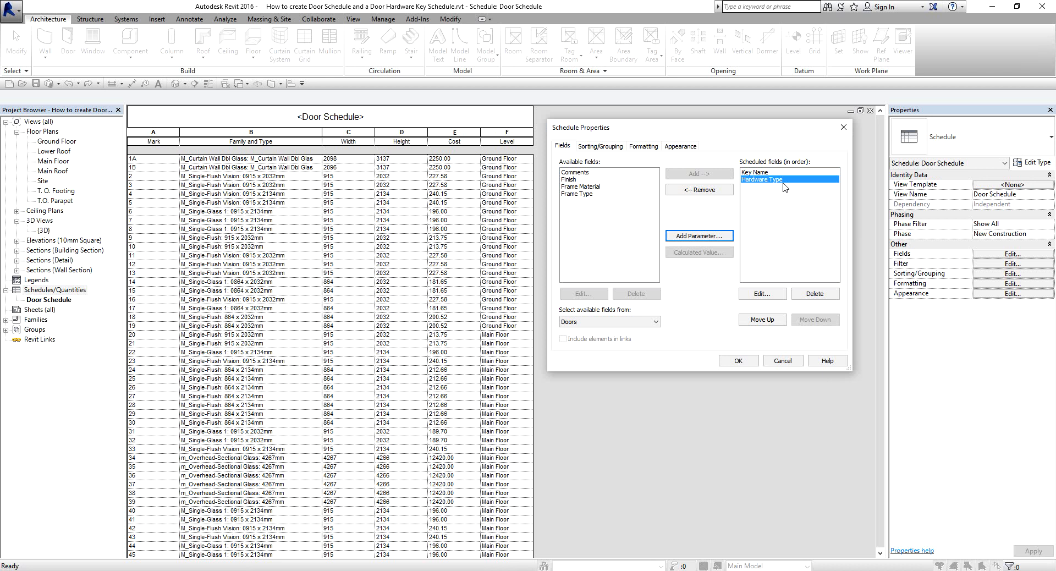
click(704, 236)
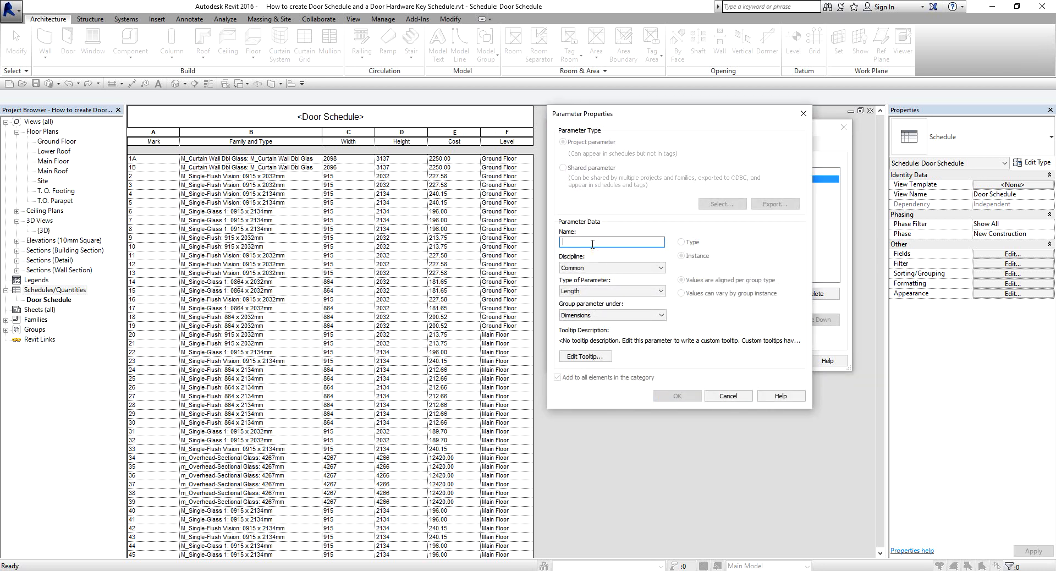
text(Clos)
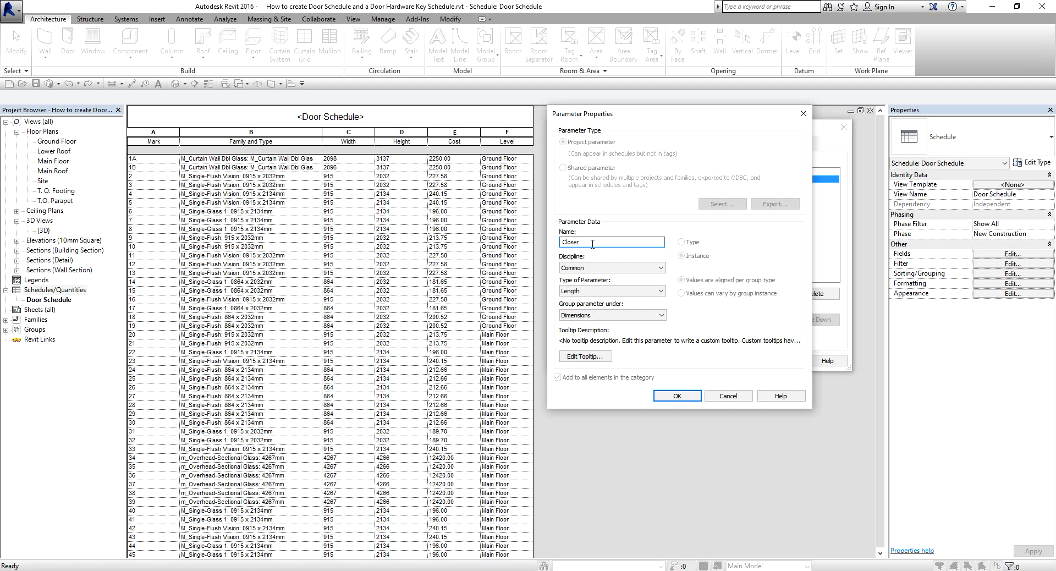
text(er)
click(592, 243)
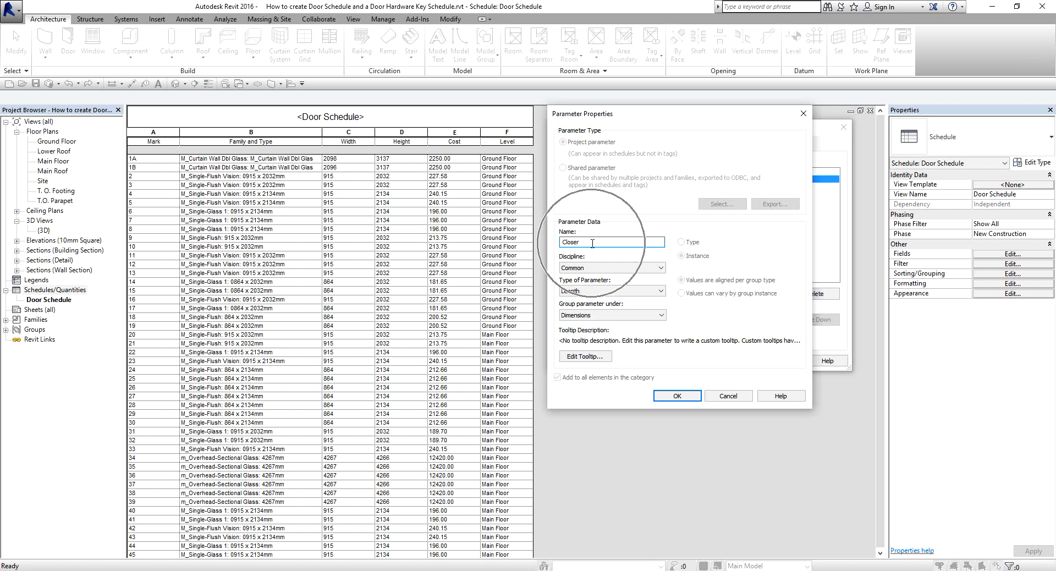
click(593, 243)
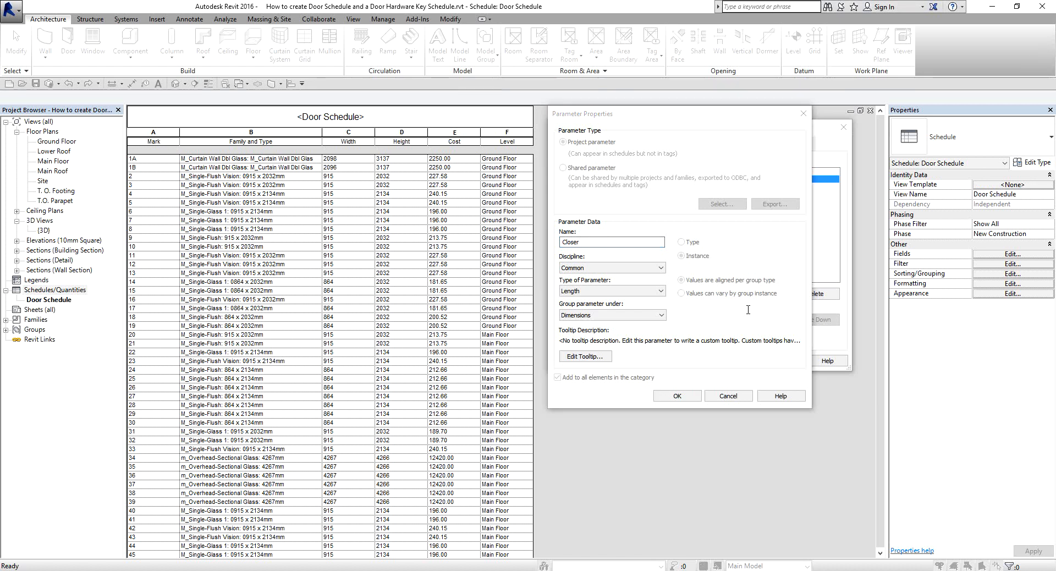
Set the Closer parameter's type to Yes/No, grouped under Other, and add it to the scheduled fields.
click(592, 295)
click(592, 292)
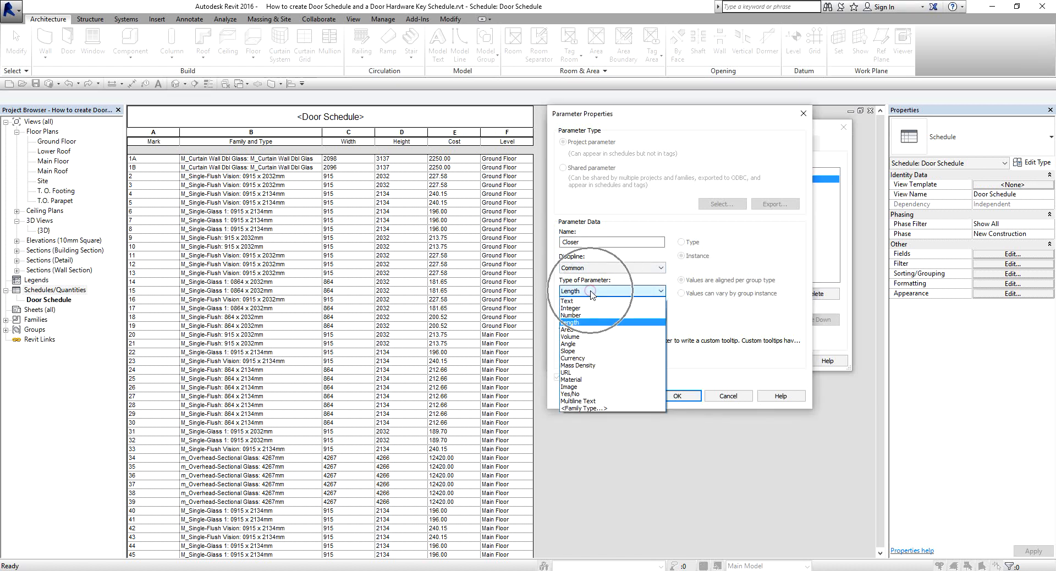
key(ctrl)
key(ctrl)
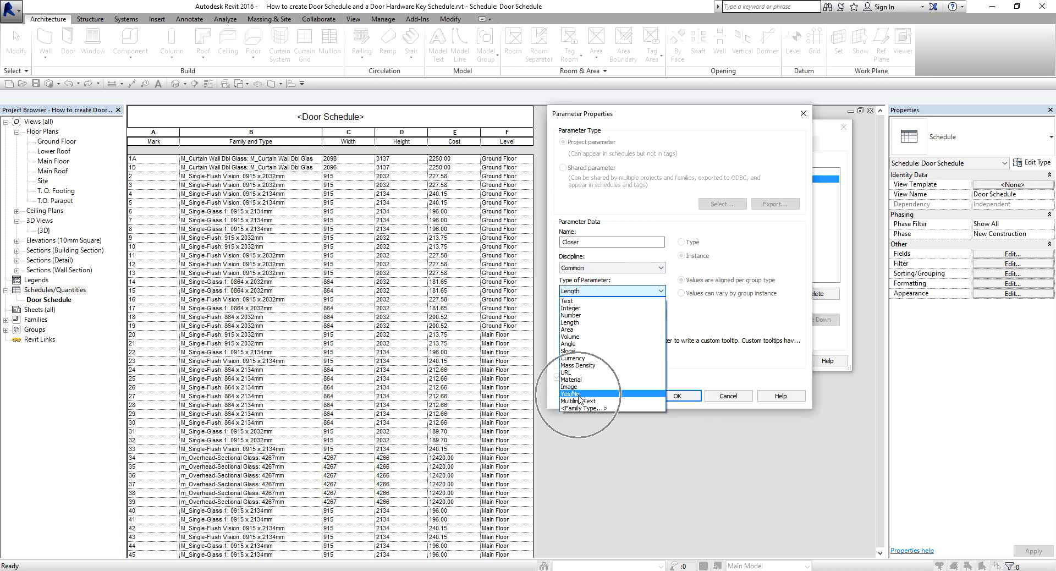
click(579, 395)
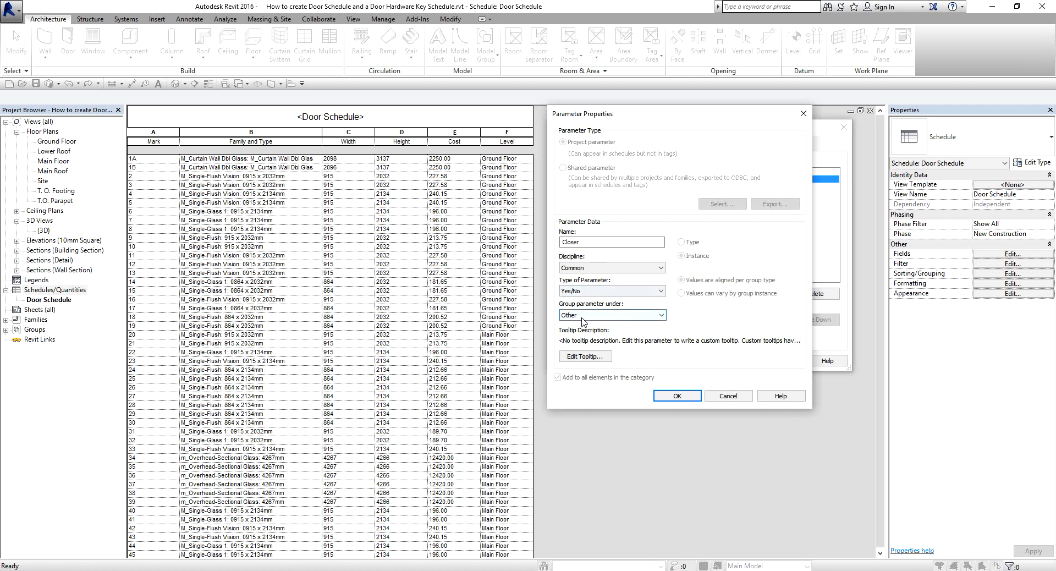
click(585, 317)
click(675, 396)
click(764, 188)
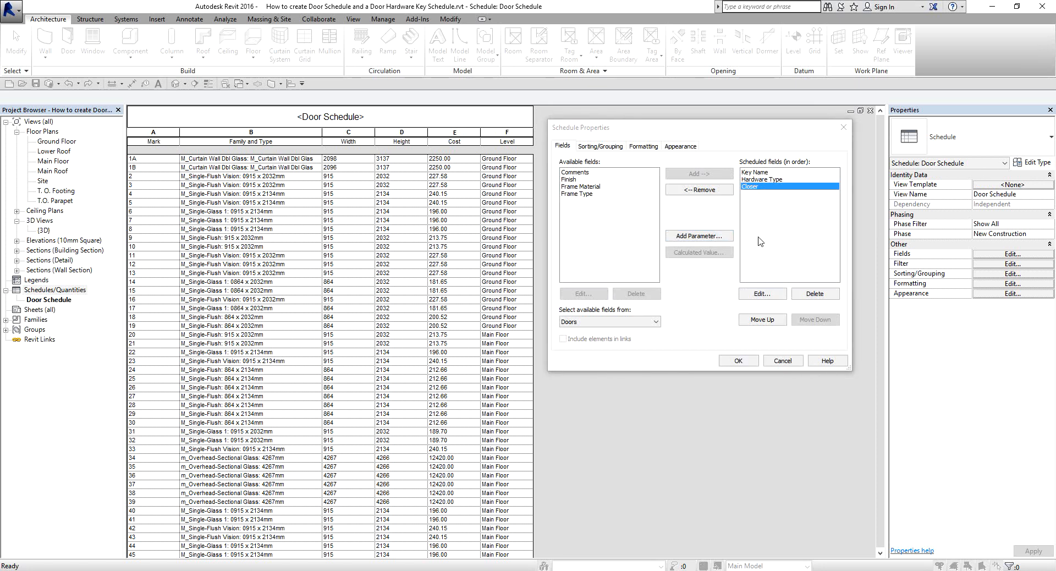
Add a Yes/No parameter named Frame Silencer, grouped under Other, to the key schedule.
click(707, 238)
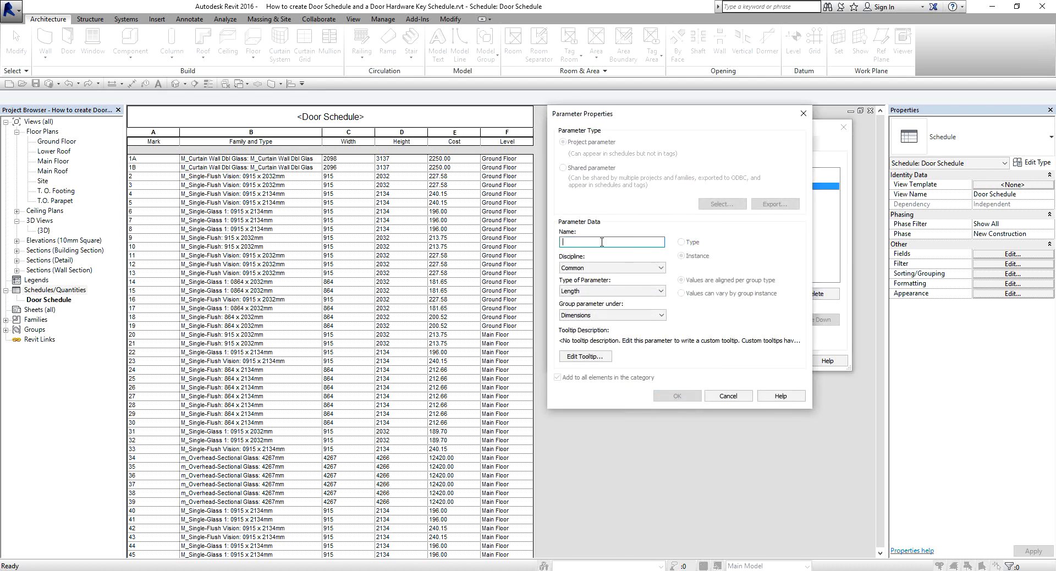
text(Frame Silencer)
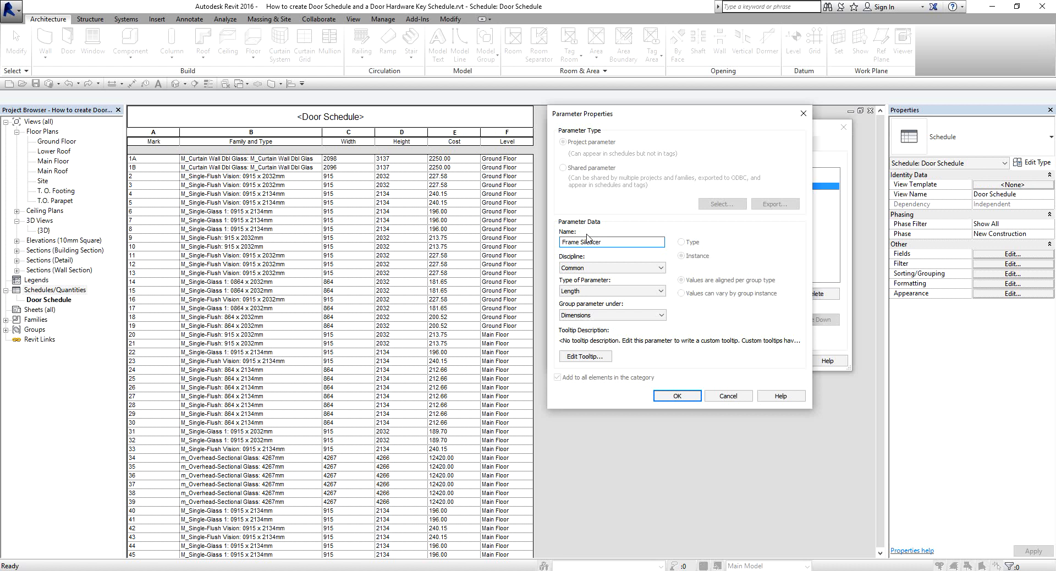
click(594, 238)
click(599, 292)
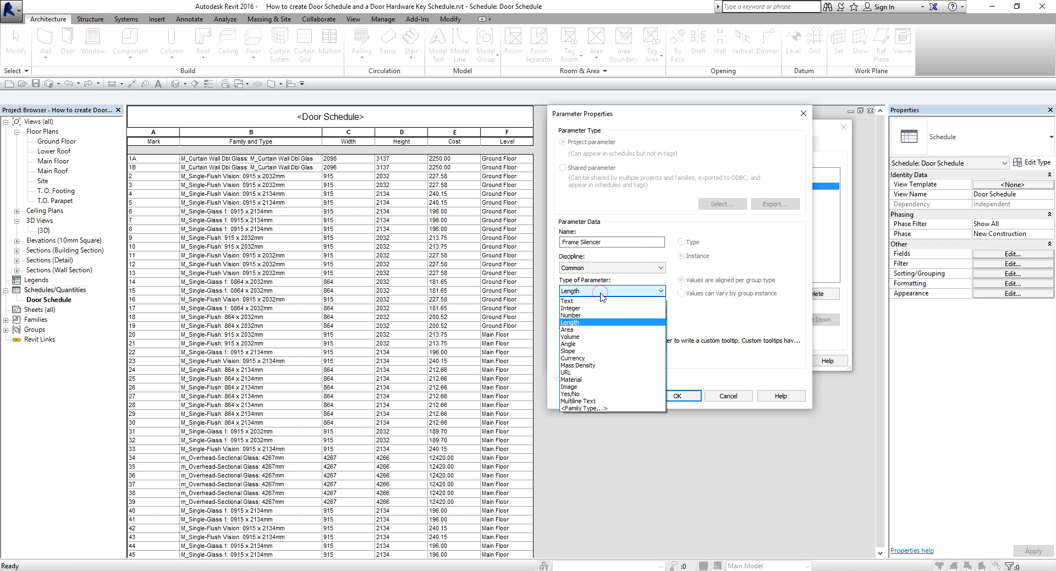
click(581, 393)
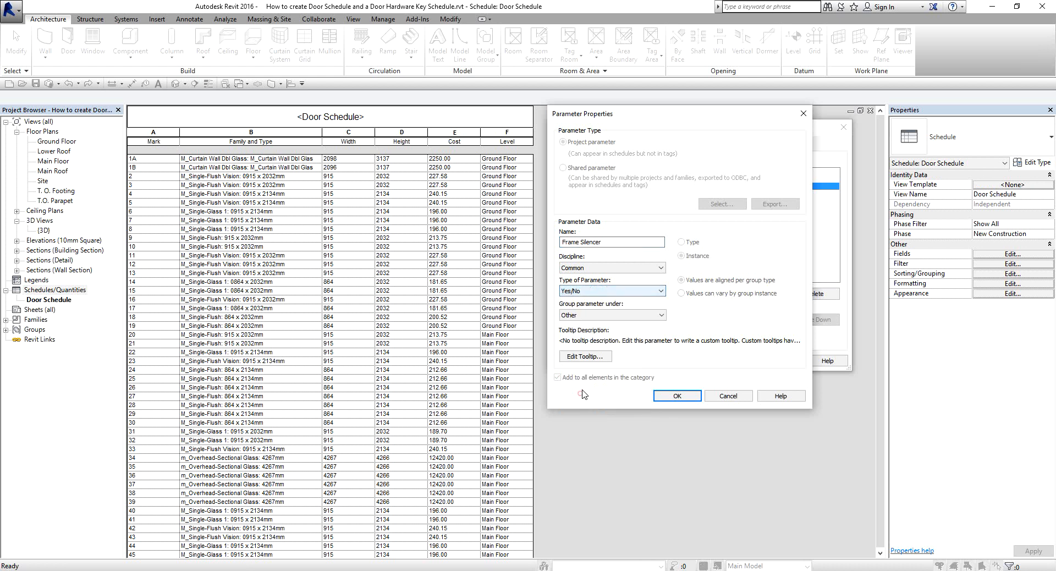
click(603, 316)
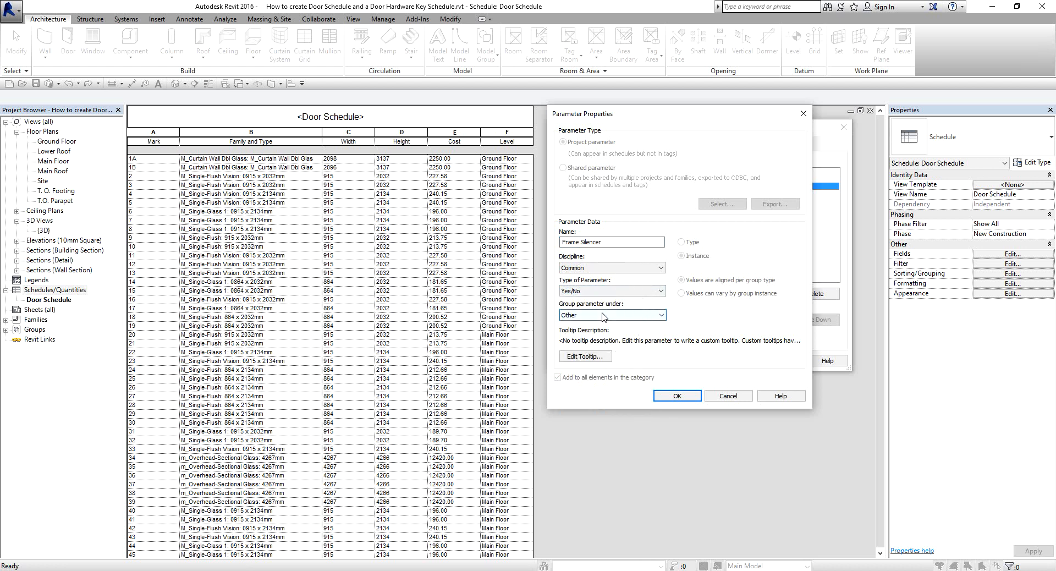
click(678, 394)
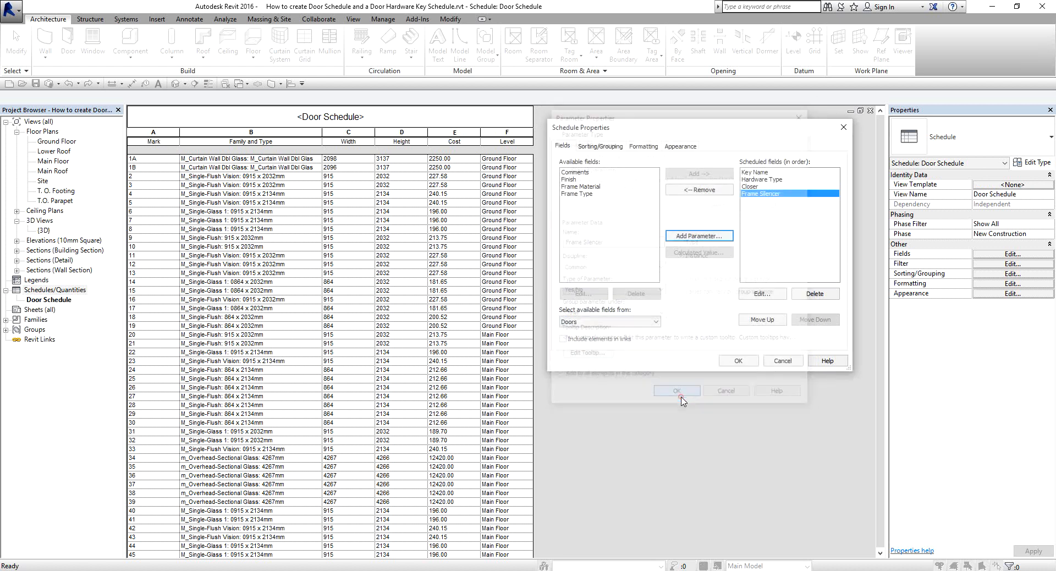
Add a Yes/No parameter named Kickplate, grouped under Other, to the key schedule.
click(698, 238)
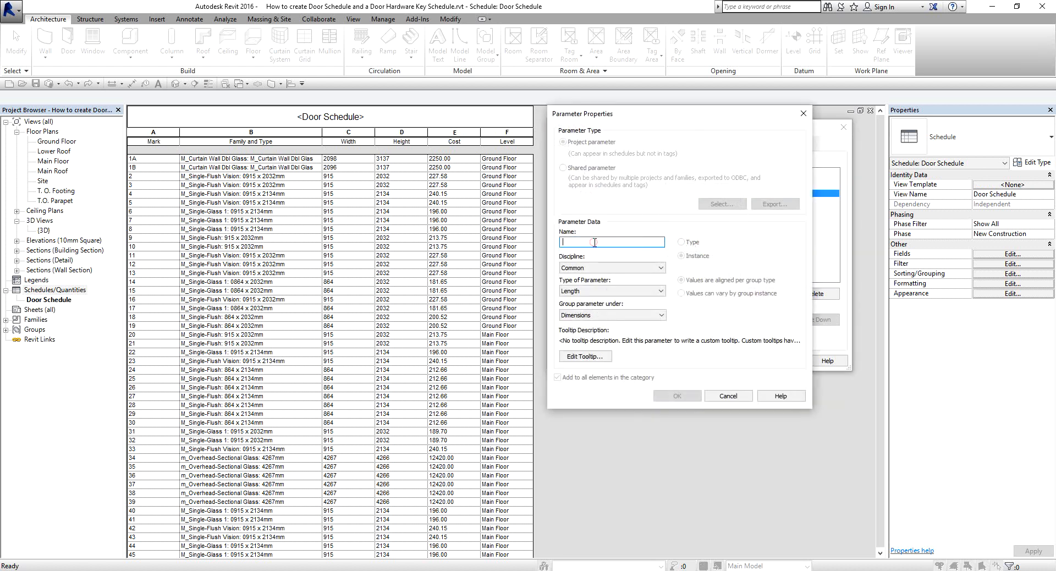
text(Kickplate)
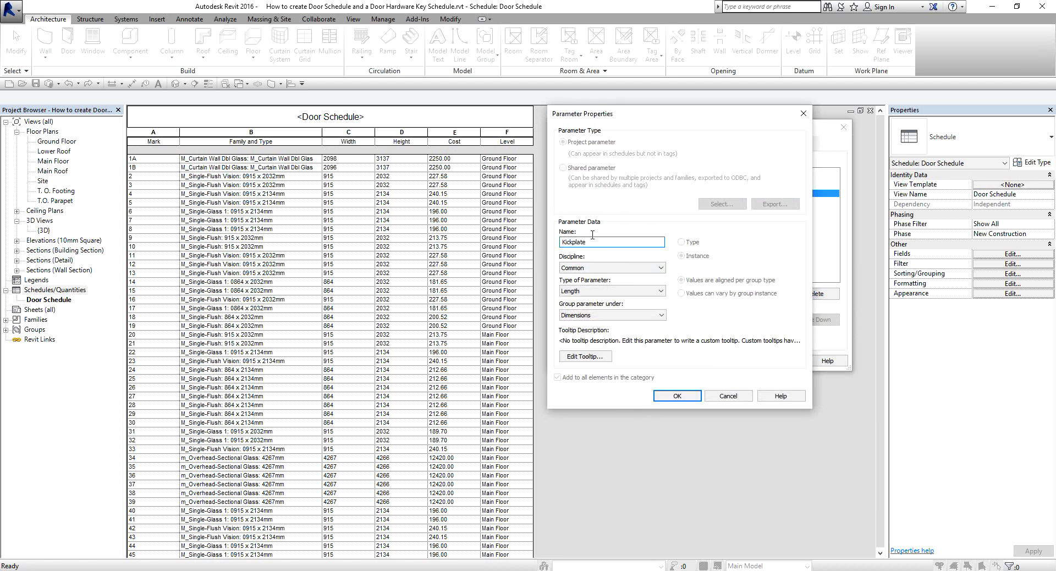
click(593, 235)
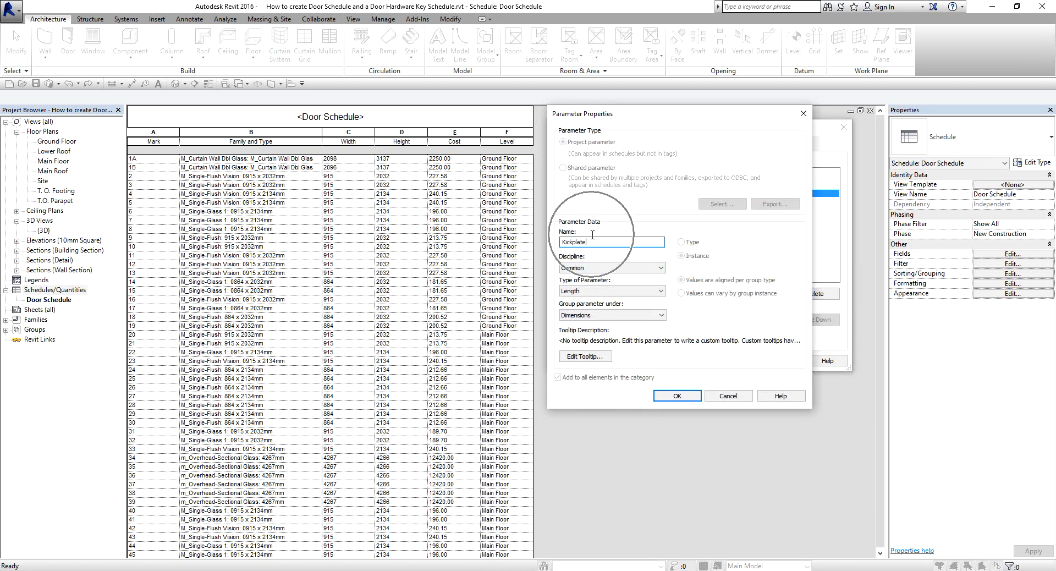
click(594, 291)
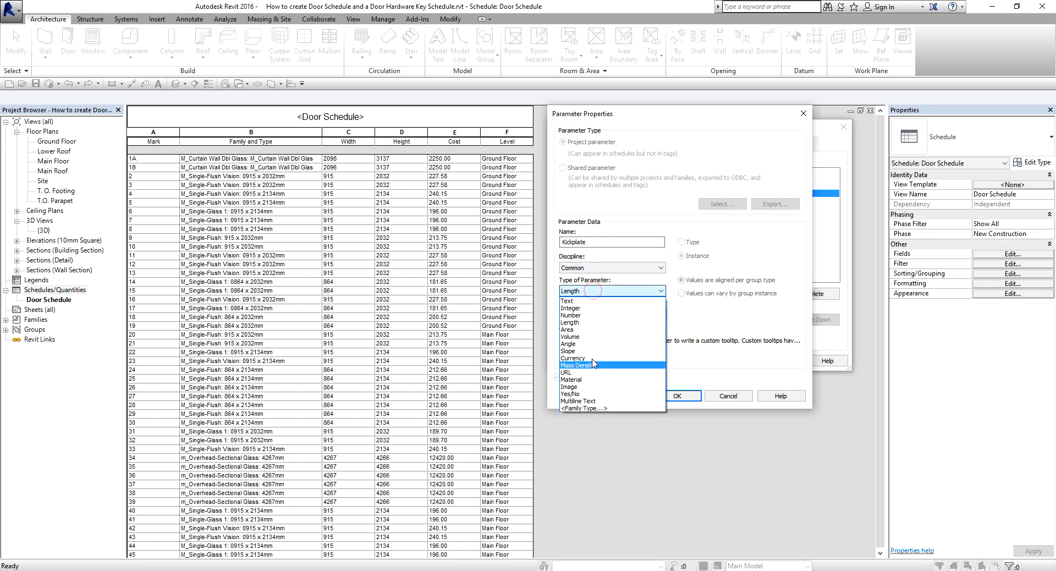
click(575, 394)
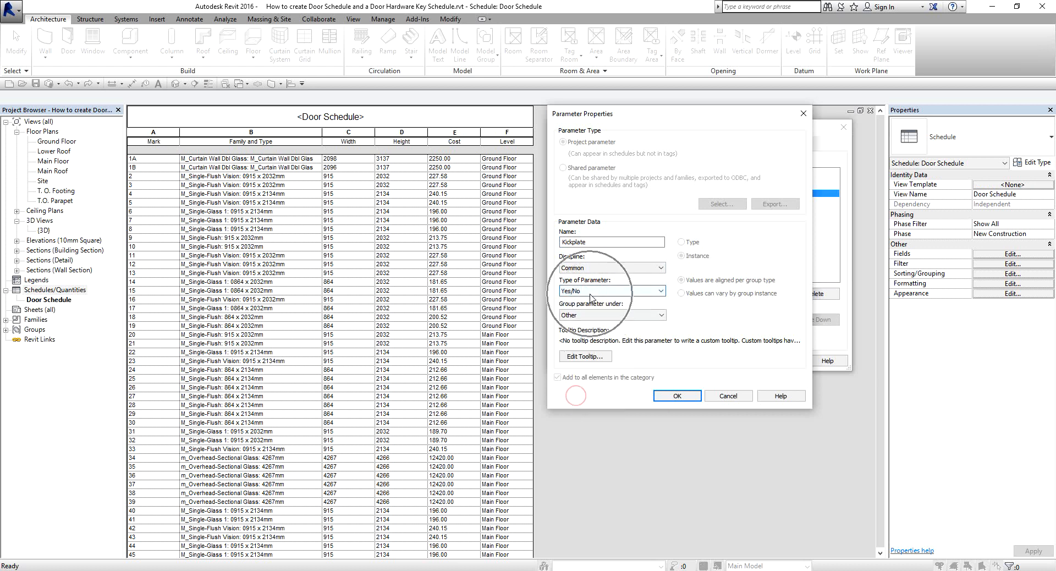
click(681, 395)
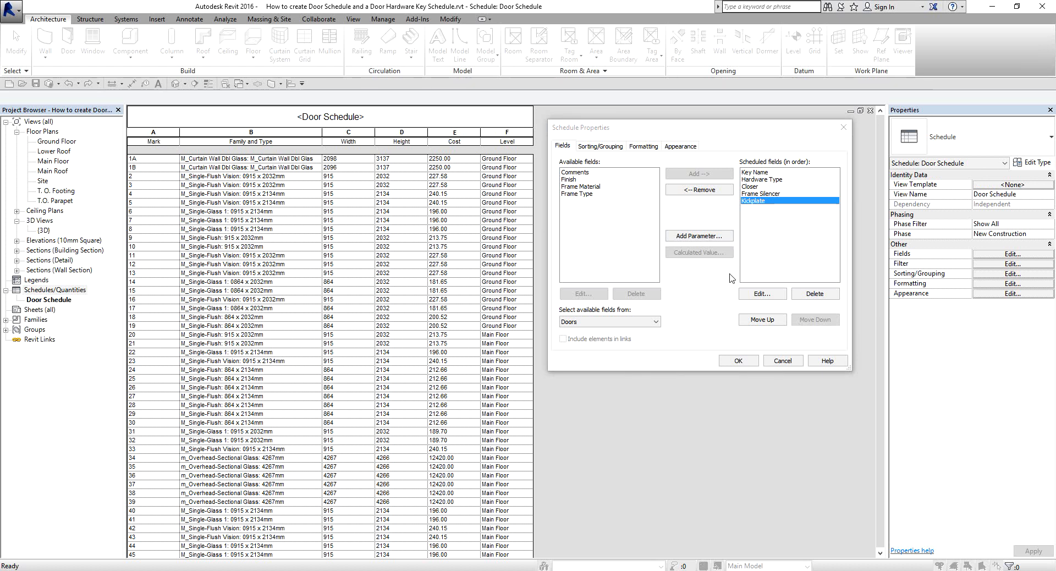
Add a Text parameter named Lockset, grouped under Other, to the key schedule.
click(701, 240)
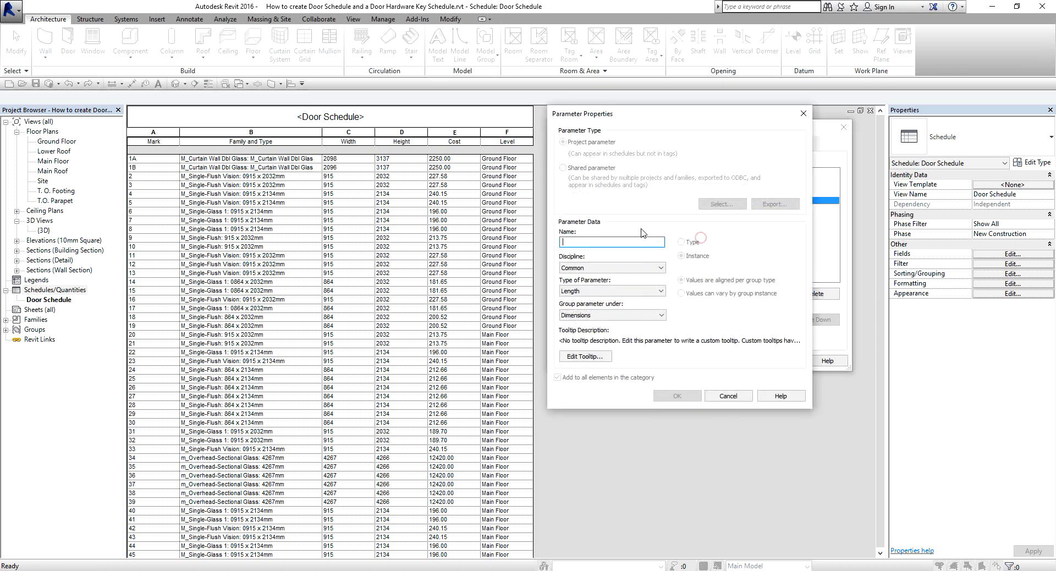
text(Lockset)
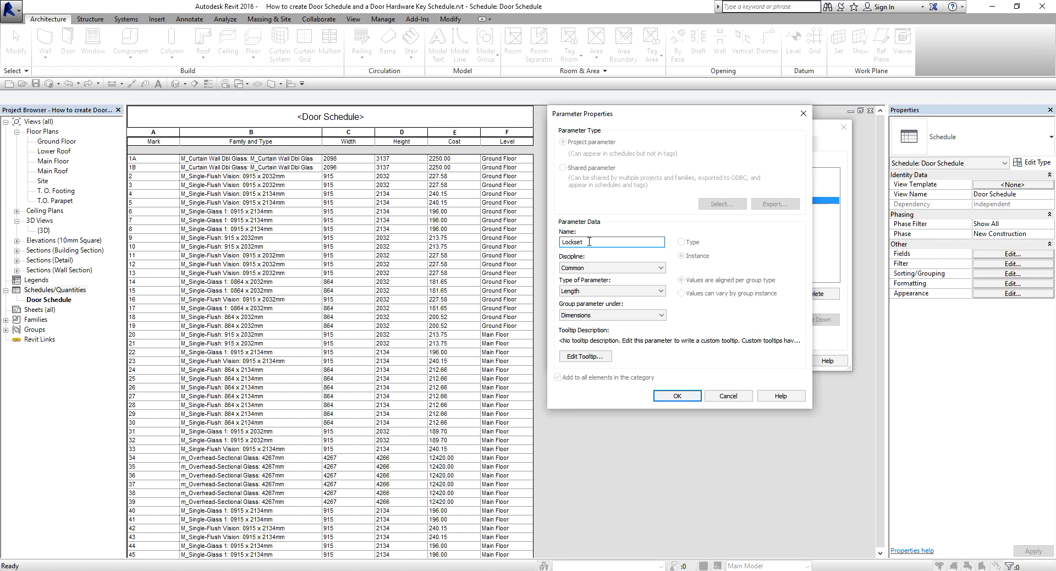
click(591, 291)
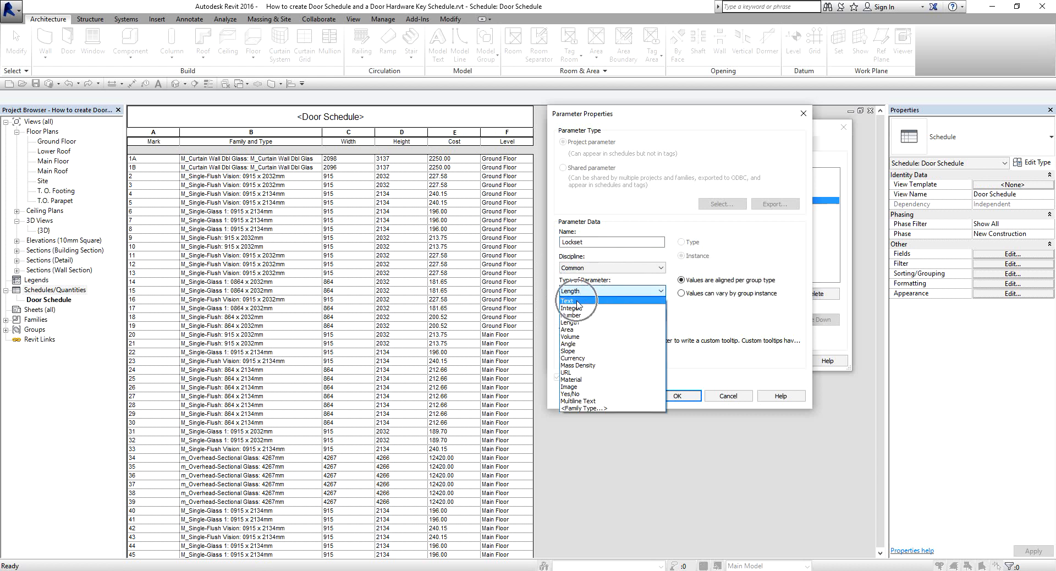
click(577, 303)
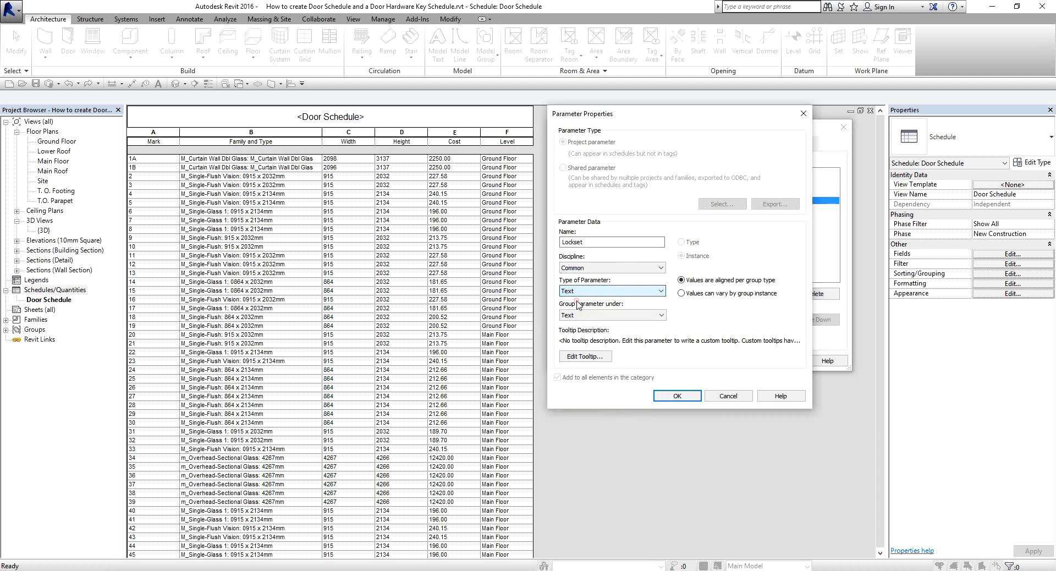
click(587, 312)
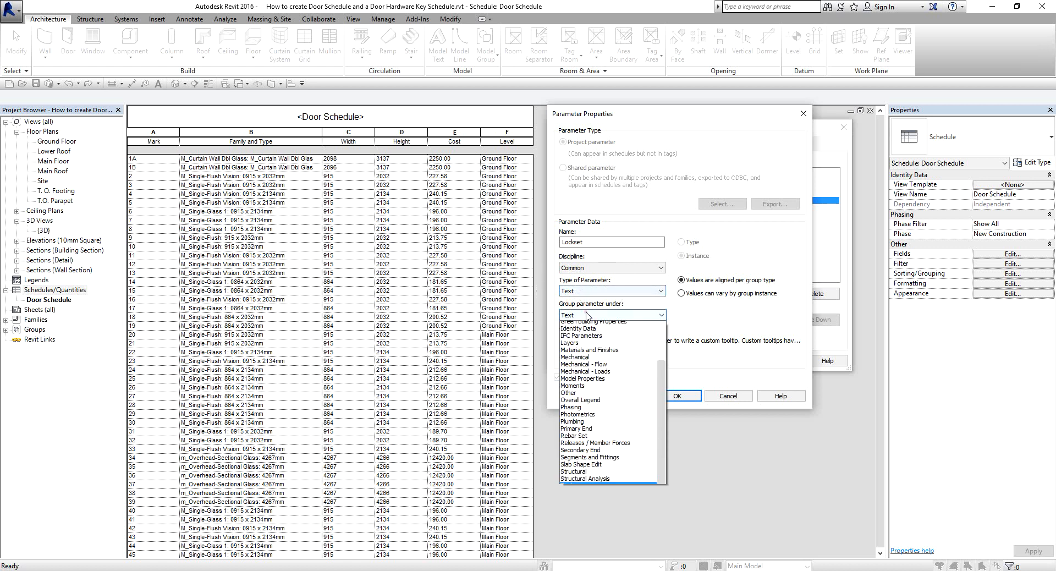
click(576, 426)
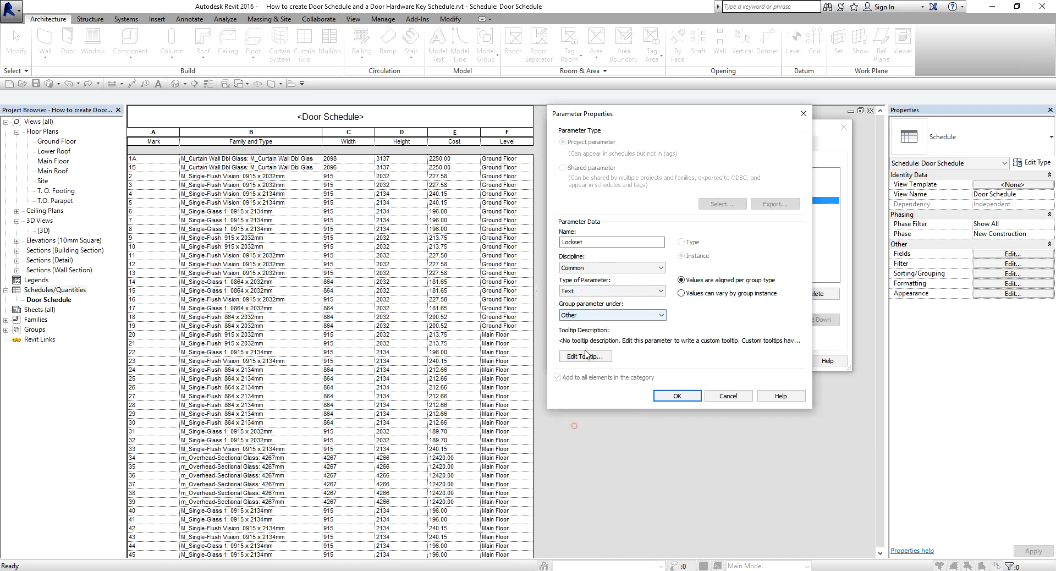
click(677, 396)
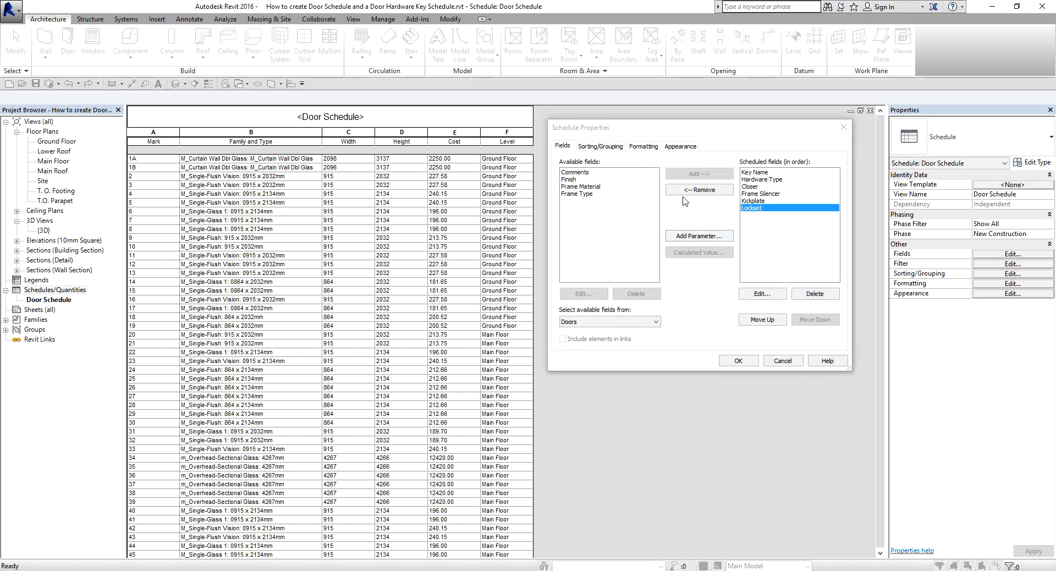
Add a Text parameter named Hinges, grouped under Other, to the key schedule.
click(685, 236)
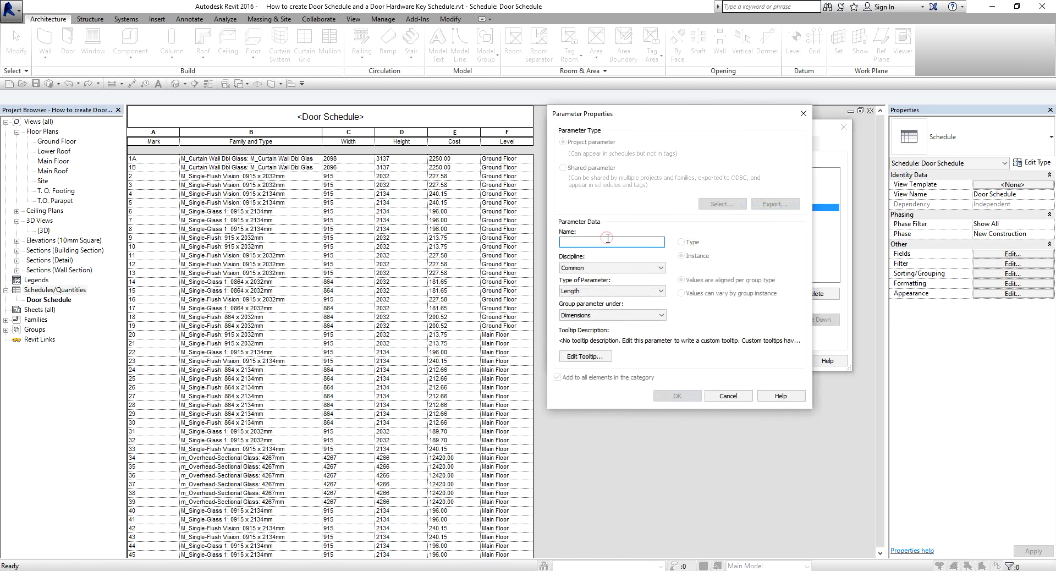
text(Hinges)
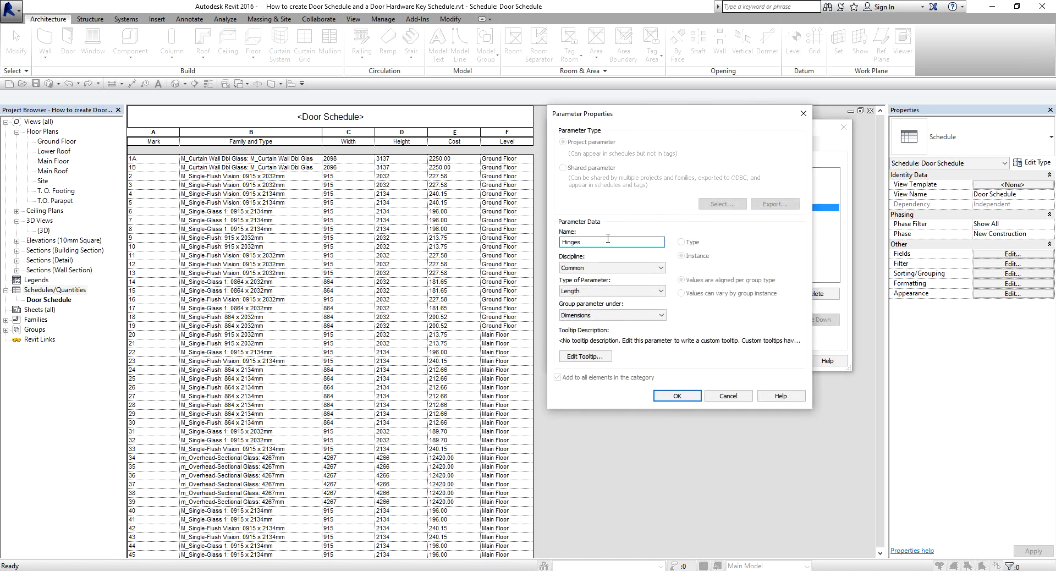
click(608, 292)
click(588, 299)
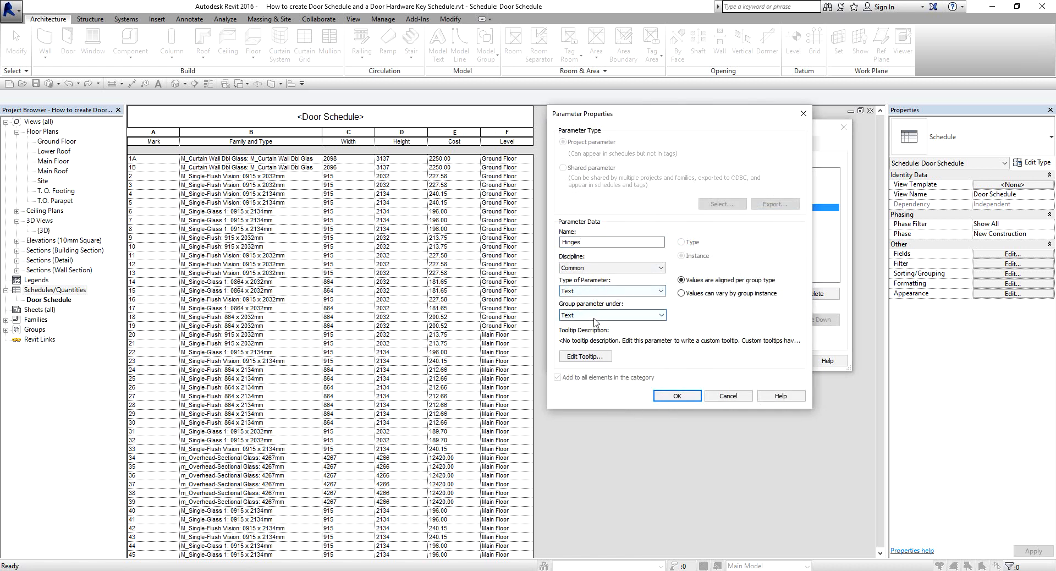
click(599, 315)
click(572, 430)
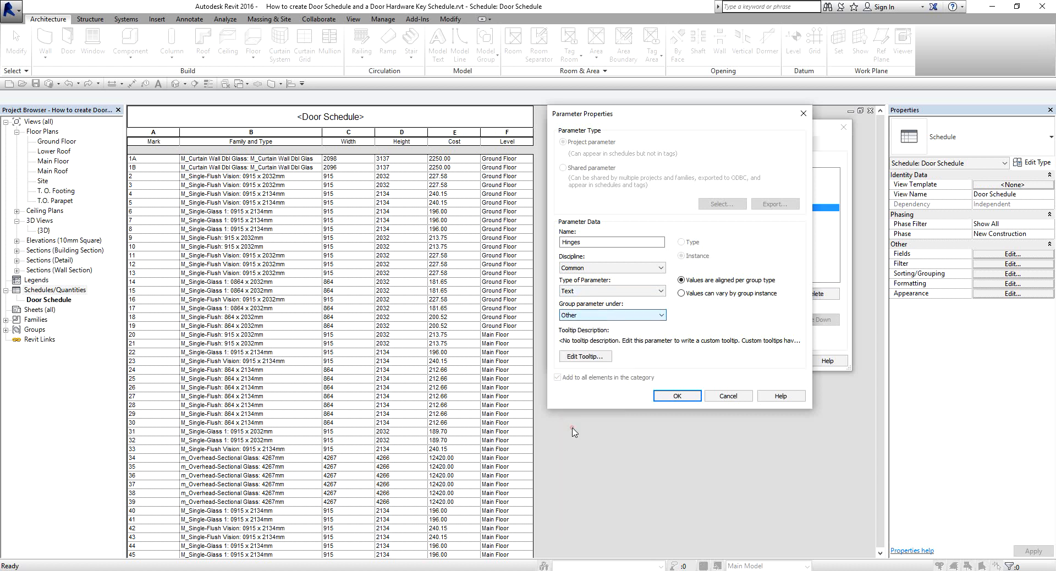
click(668, 395)
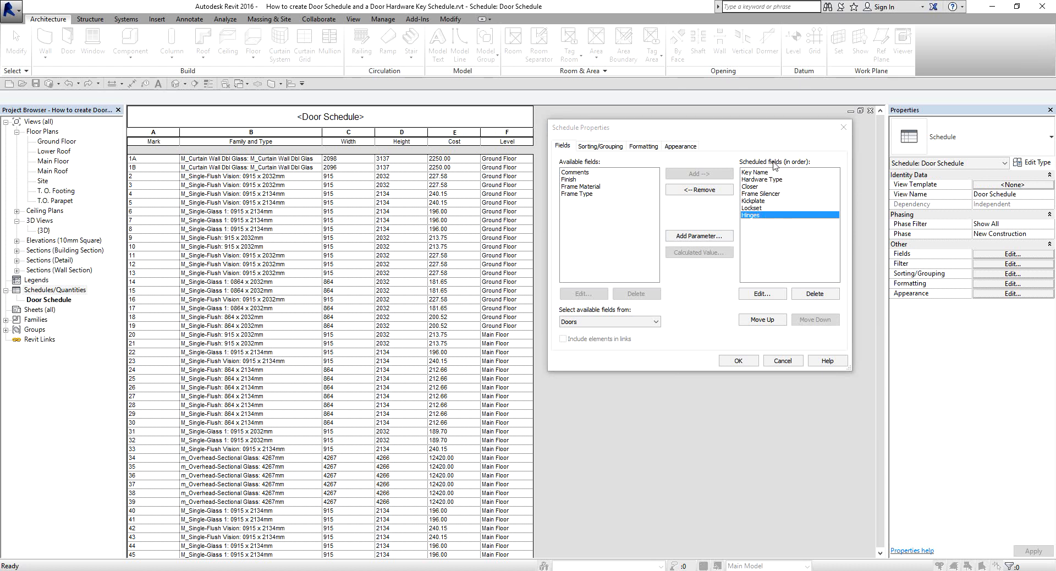
Move the Lockset field directly below Hardware Type and Hinges directly below Closer, and create the key schedule.
click(753, 209)
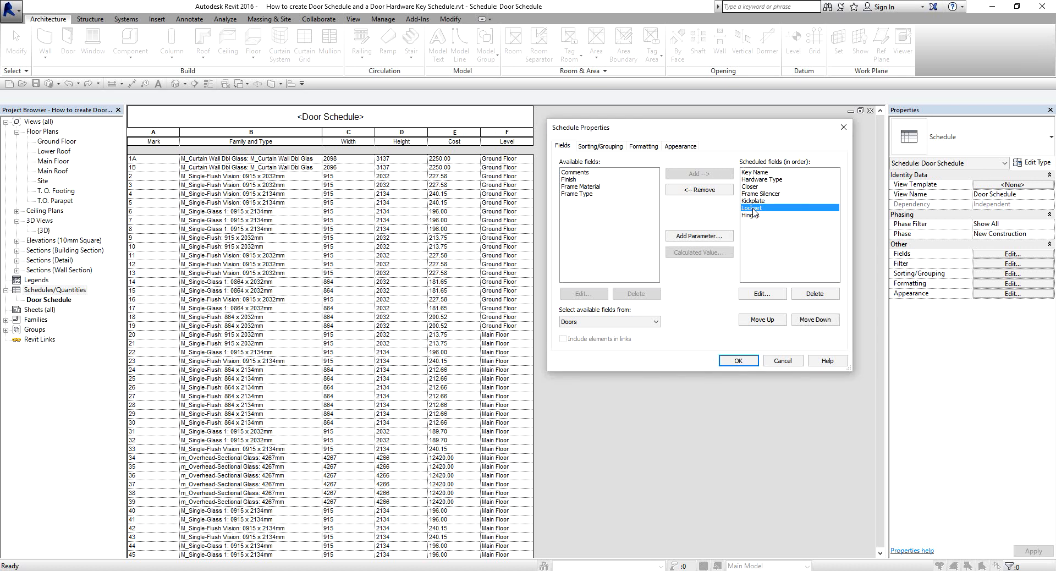
click(762, 319)
click(762, 320)
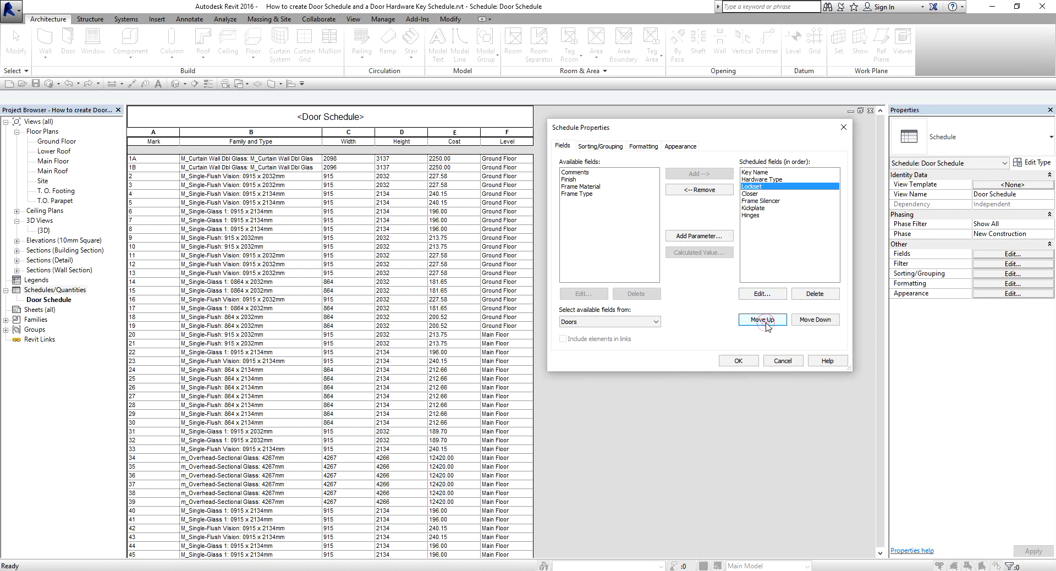
click(757, 216)
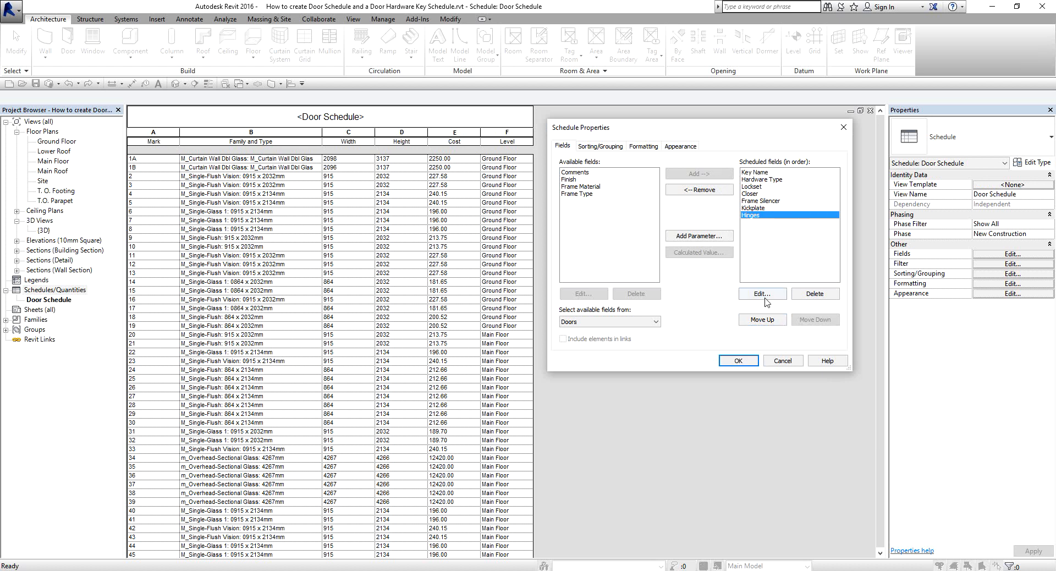
click(762, 320)
click(763, 320)
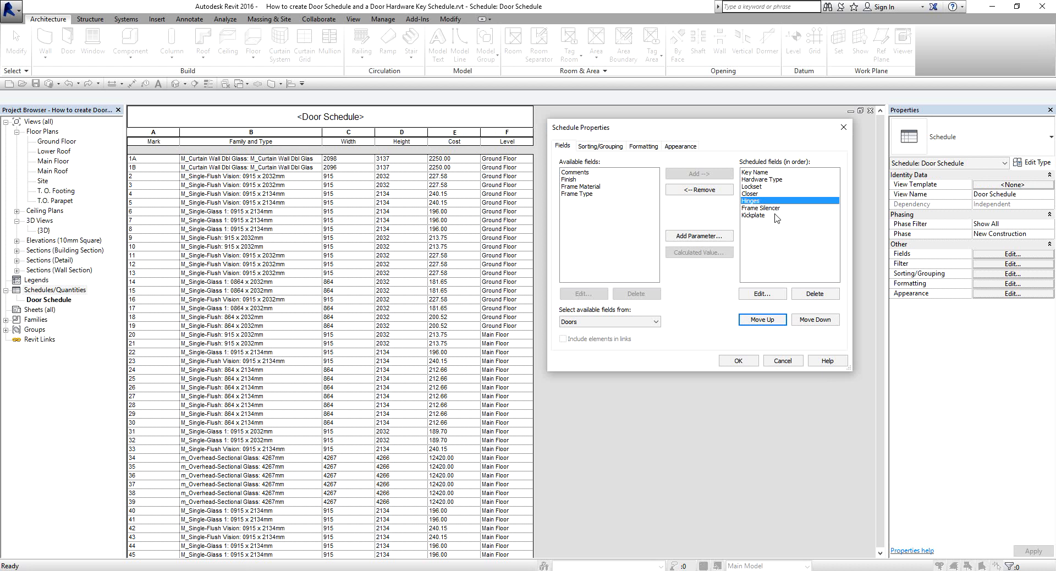
click(737, 362)
click(737, 361)
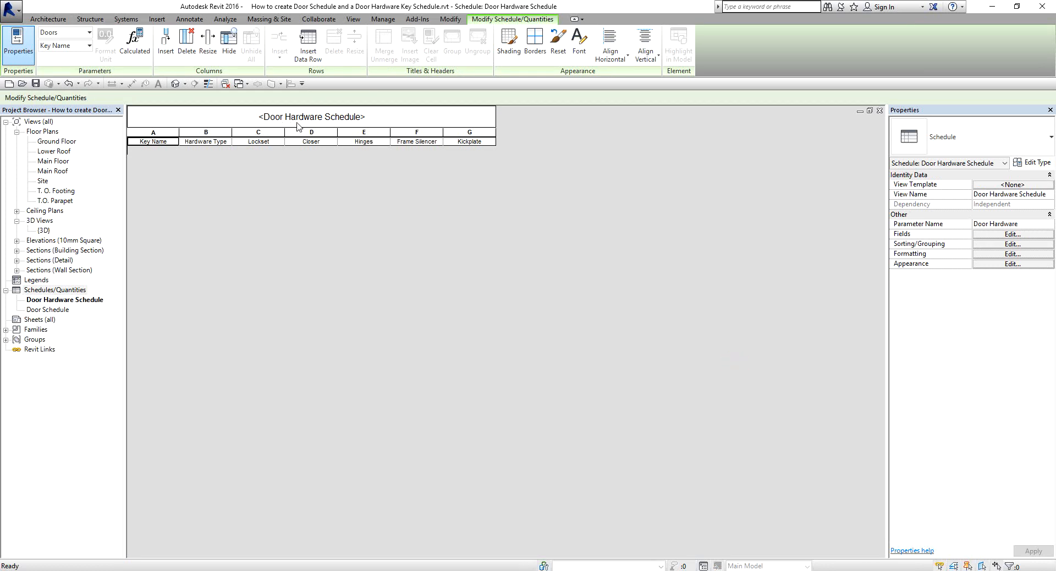
Insert a data row in the Door Hardware Schedule and set its Hardware Type to Passage.
click(339, 125)
key(ctrl)
key(ctrl)
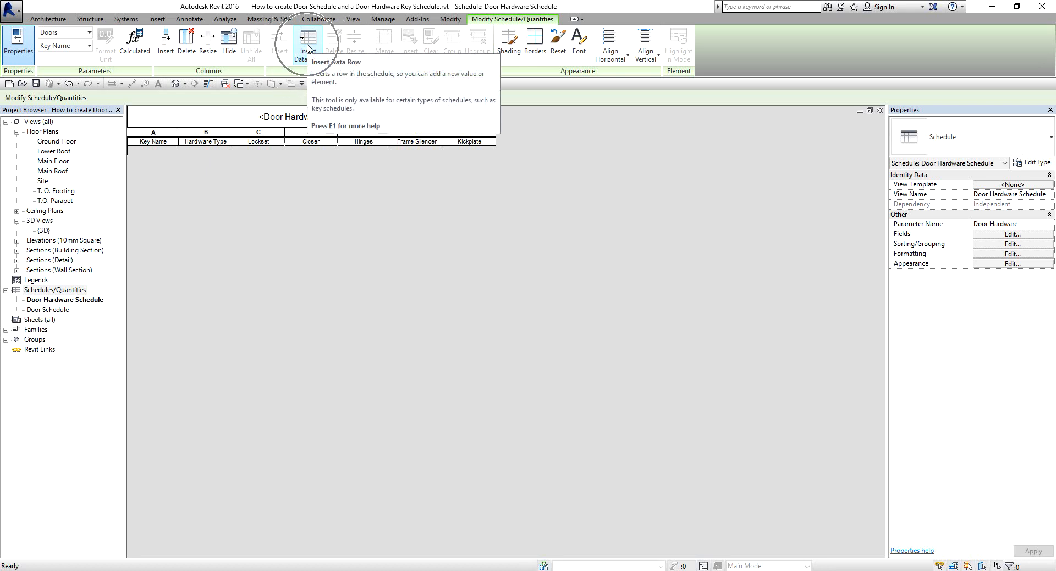
click(308, 49)
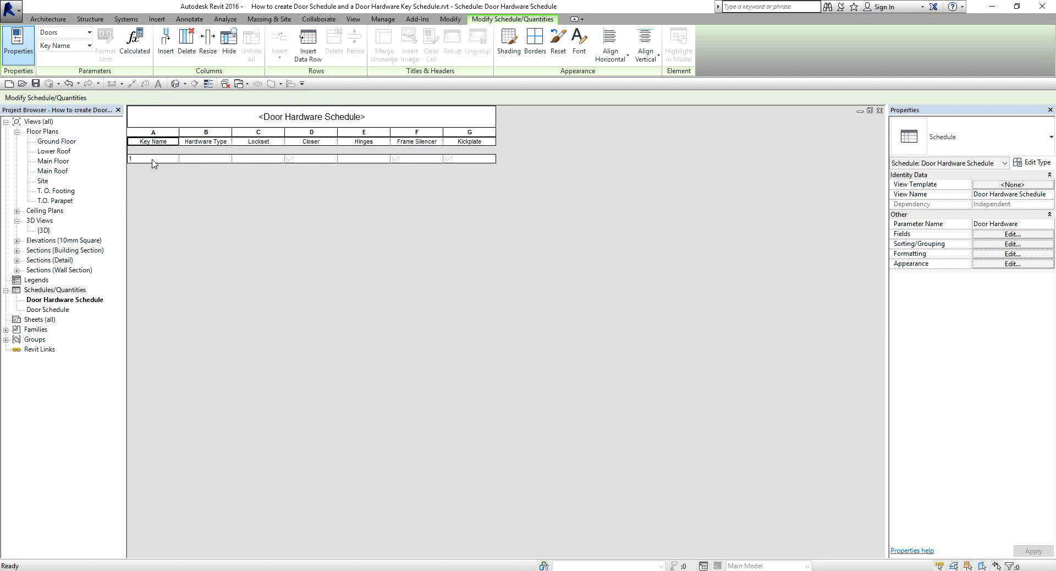
click(208, 159)
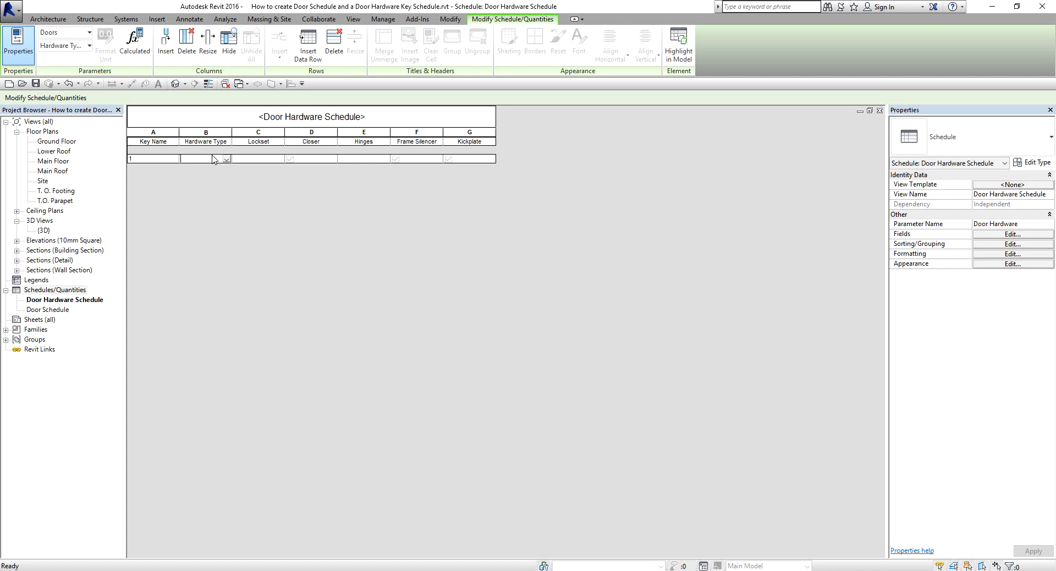
text(P)
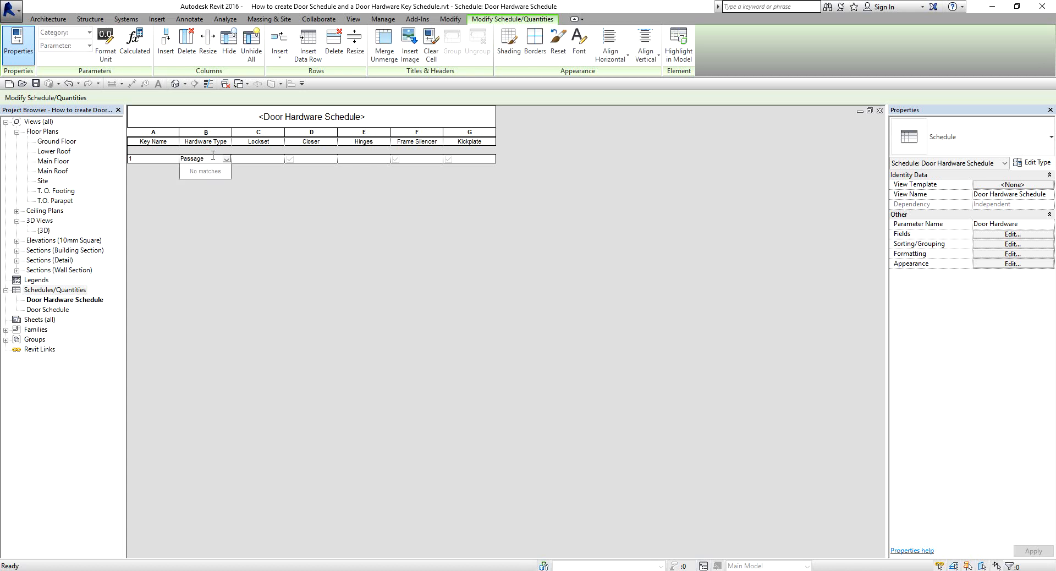
text(assage)
Set the Lockset of the Passage row to A-Series.
click(247, 159)
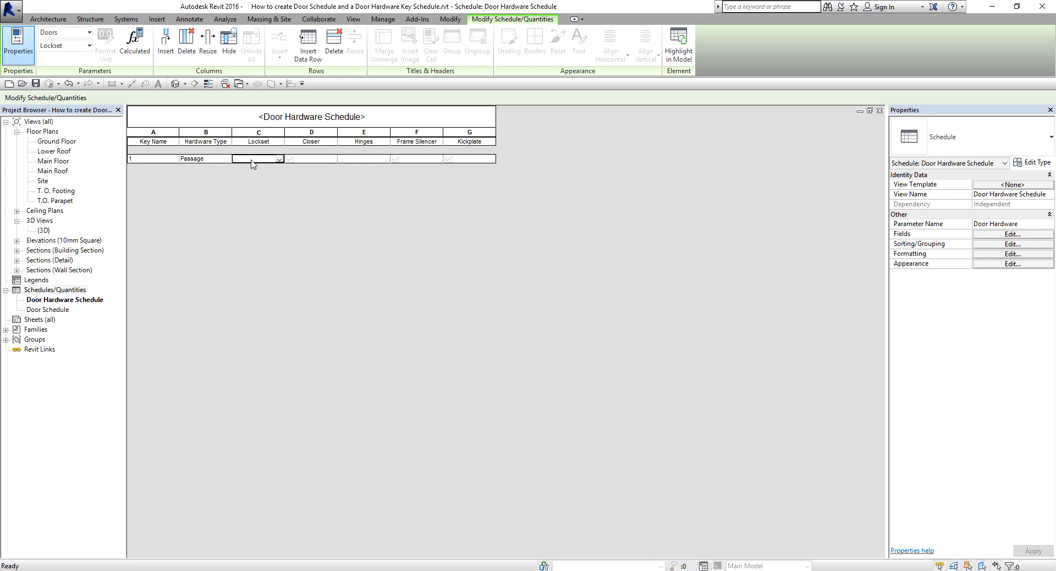
text(A-Series)
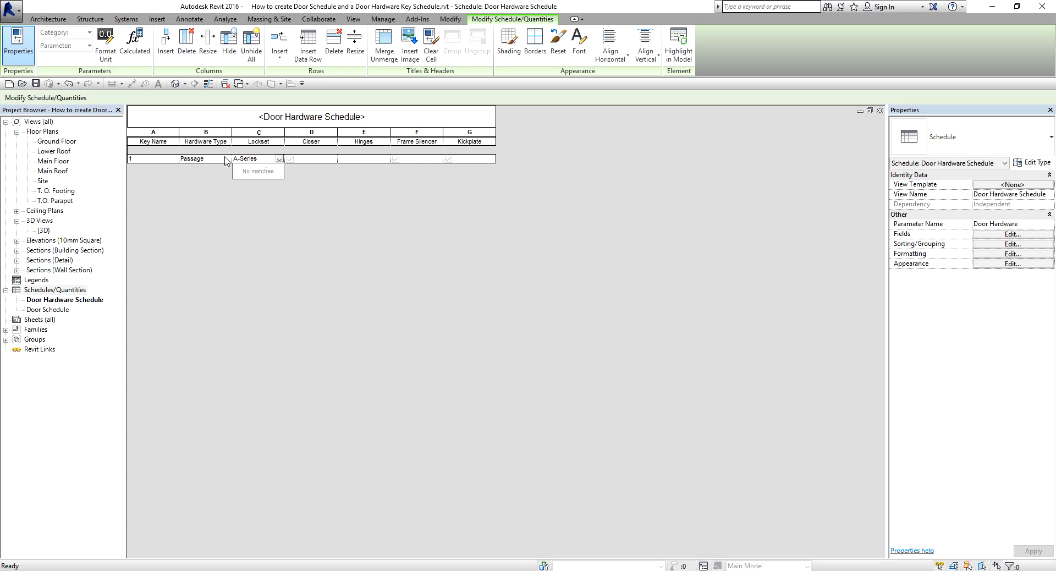
click(268, 159)
key(ctrl)
key(ctrl)
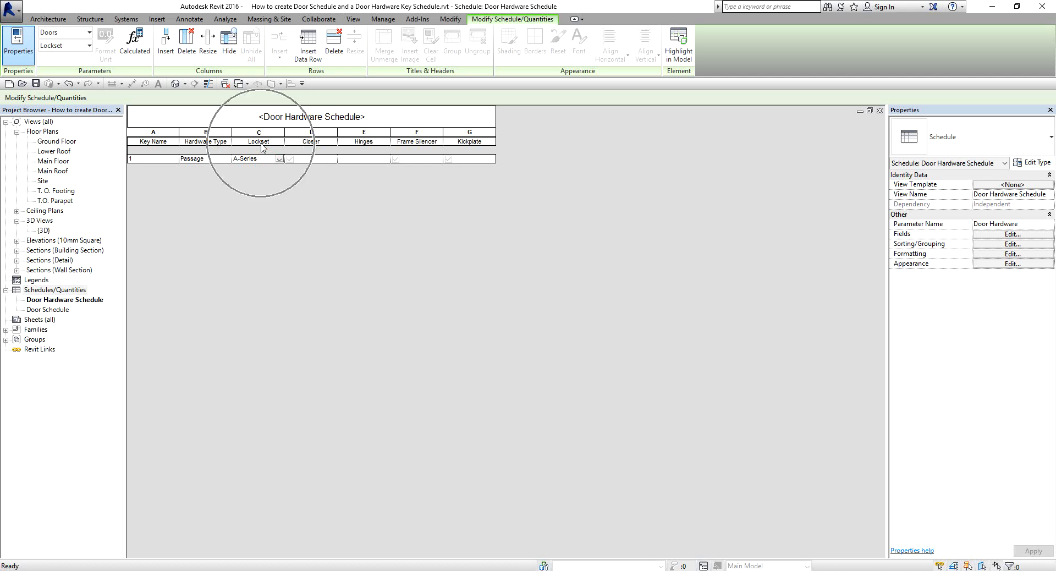
key(ctrl)
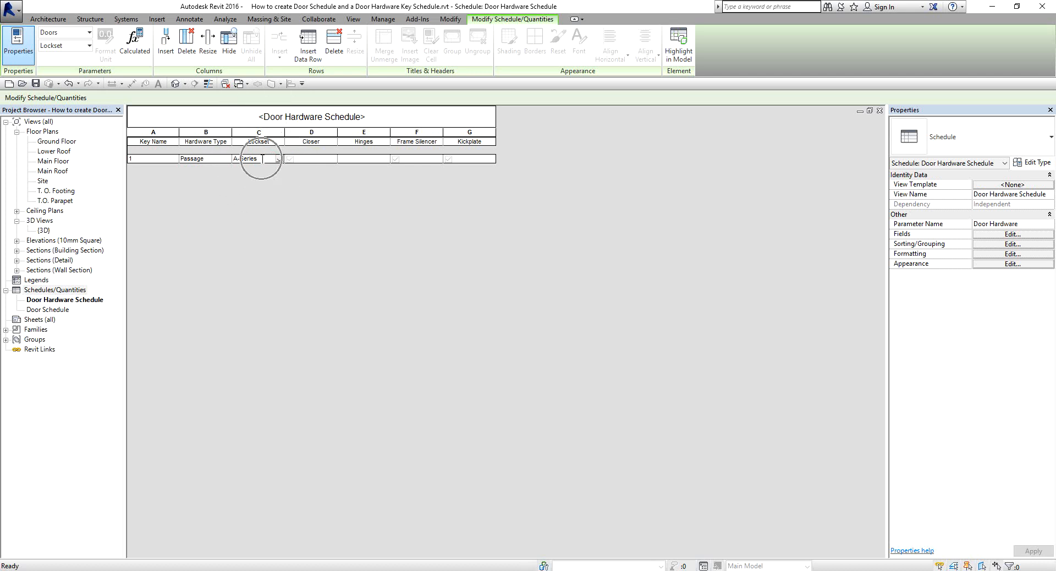
key(ctrl)
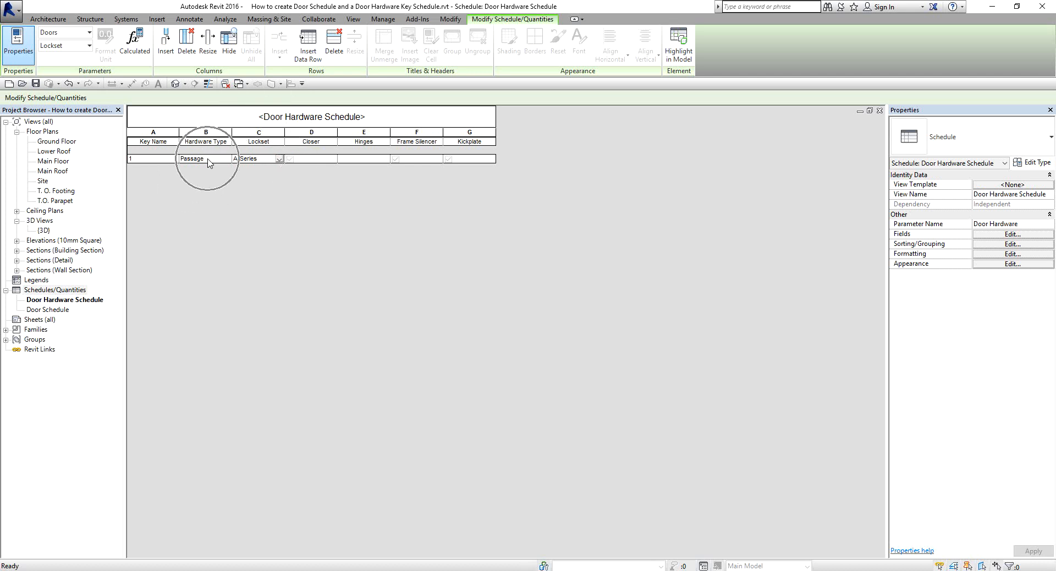
Examine the parameter type of the Hardware Type field in the schedule's field properties without changing it.
click(994, 235)
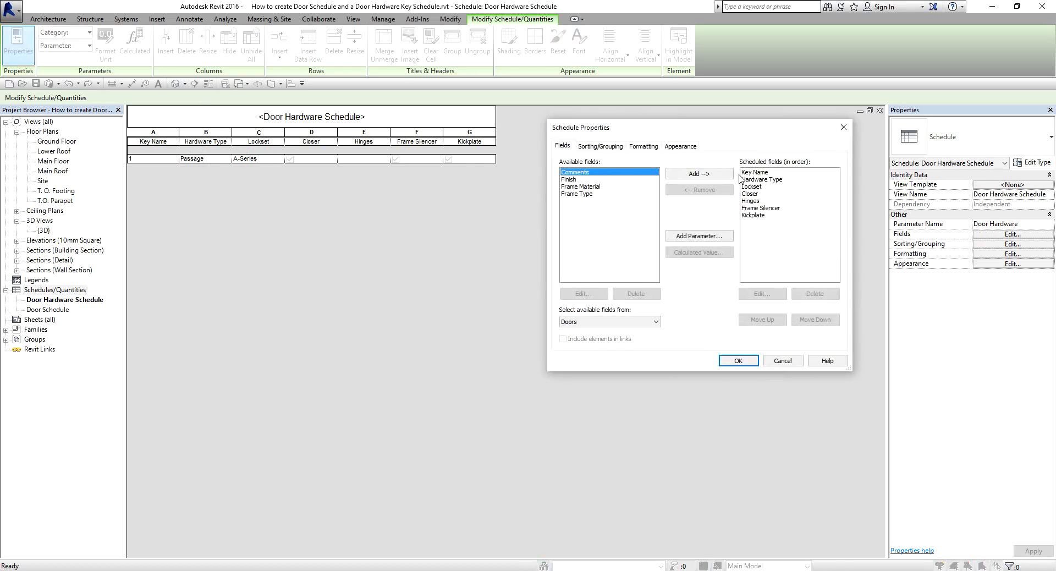
click(762, 180)
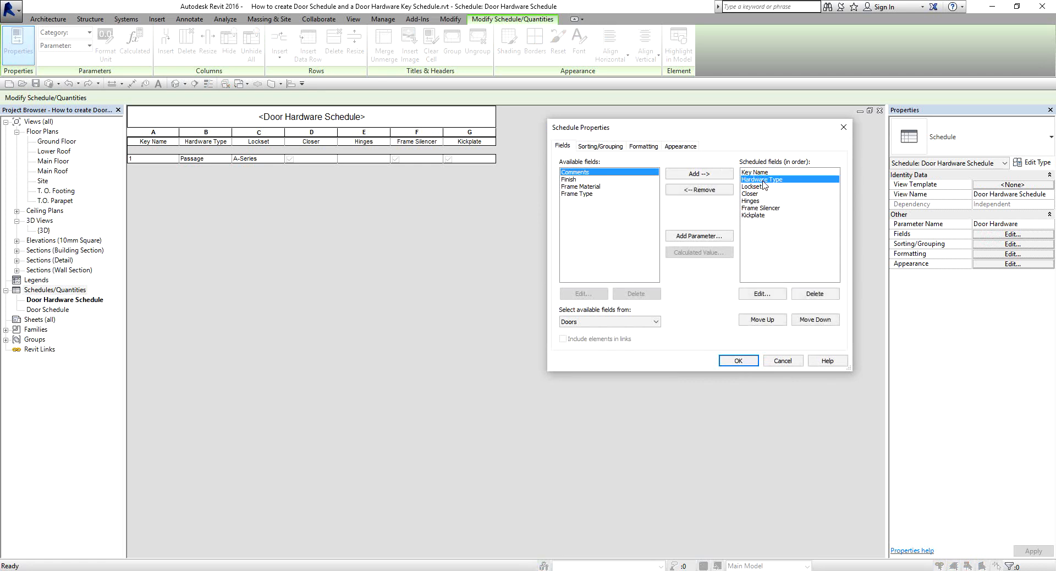
click(763, 184)
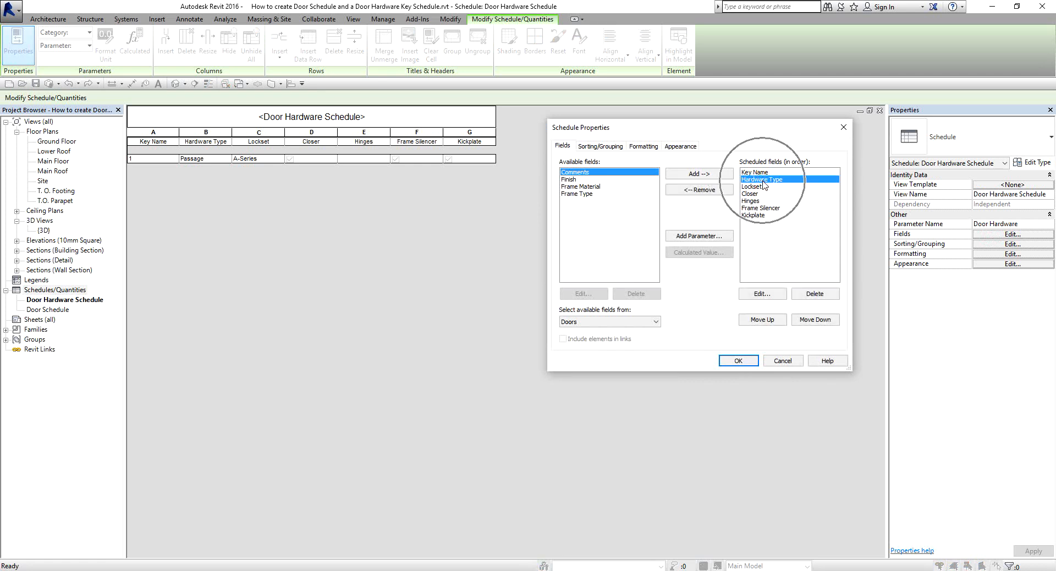
click(765, 294)
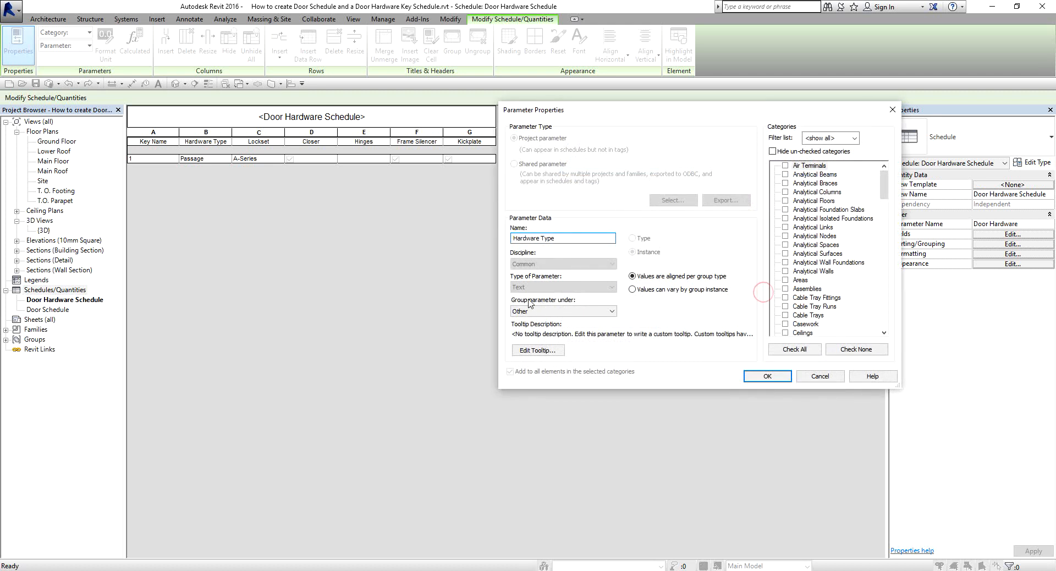
click(519, 288)
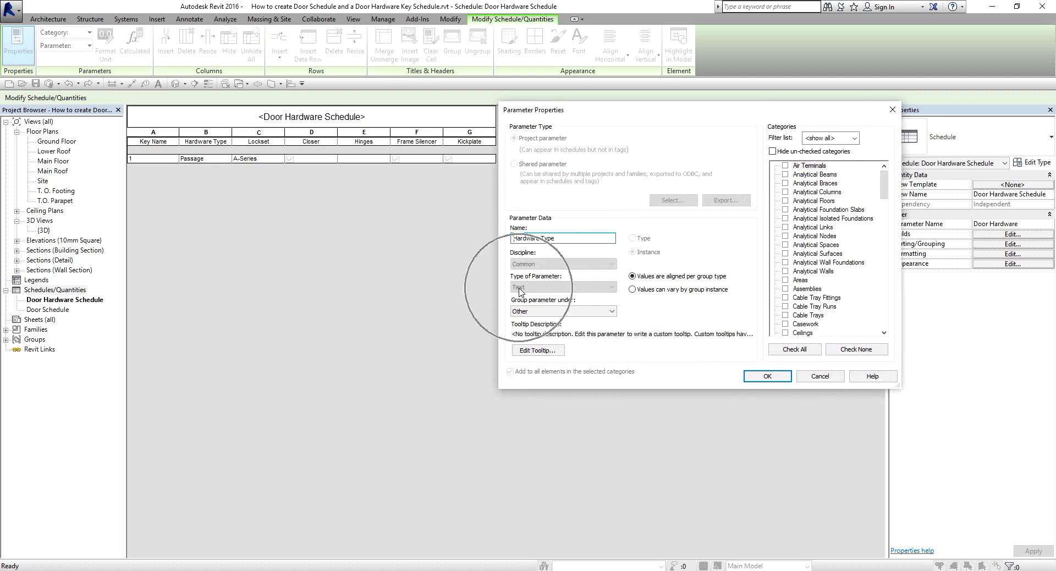
click(208, 160)
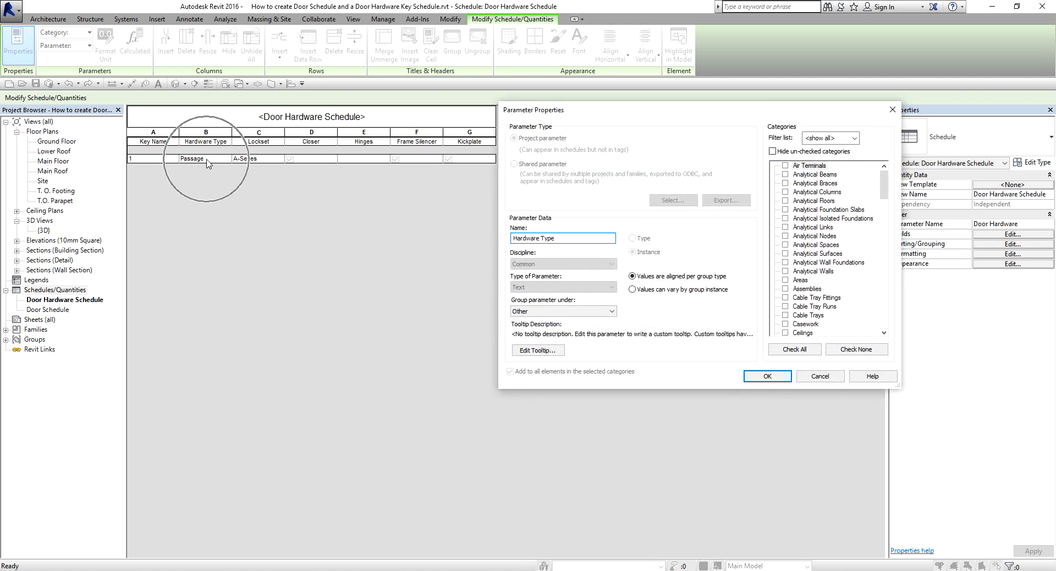
click(252, 159)
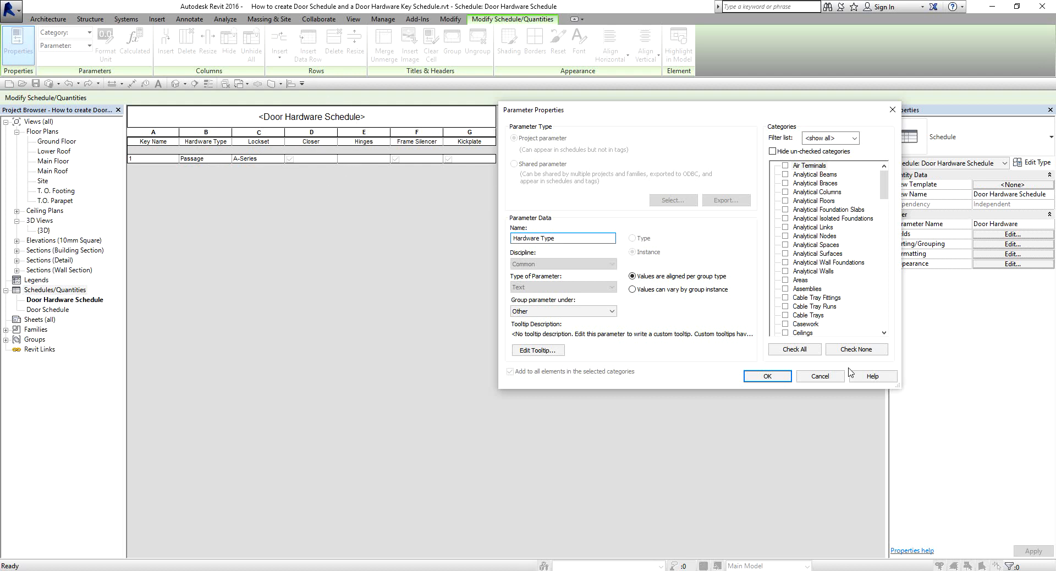
click(820, 375)
Examine the parameter type of the Closer field and leave the schedule properties without changes.
click(749, 194)
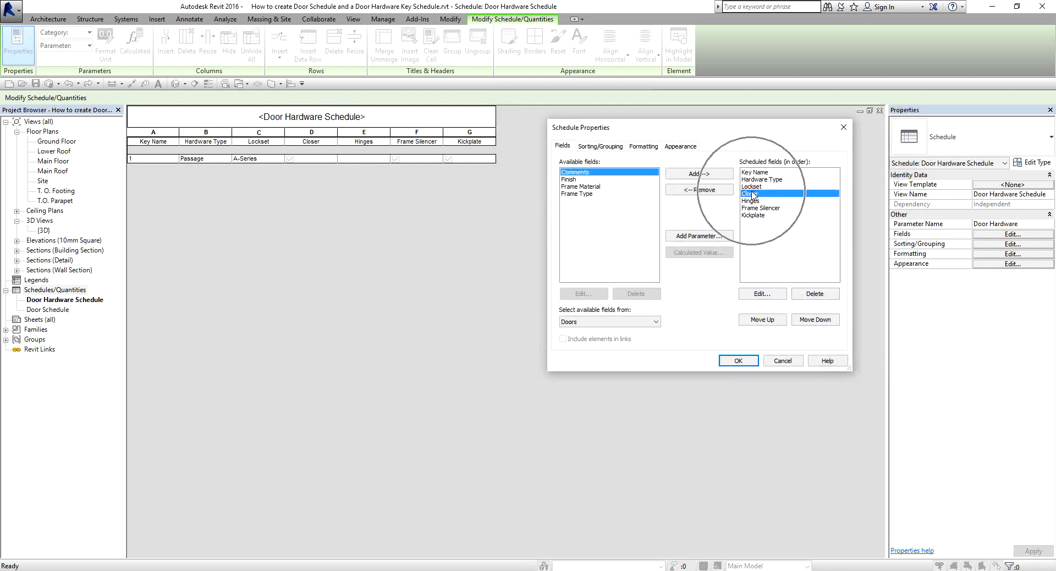
click(761, 294)
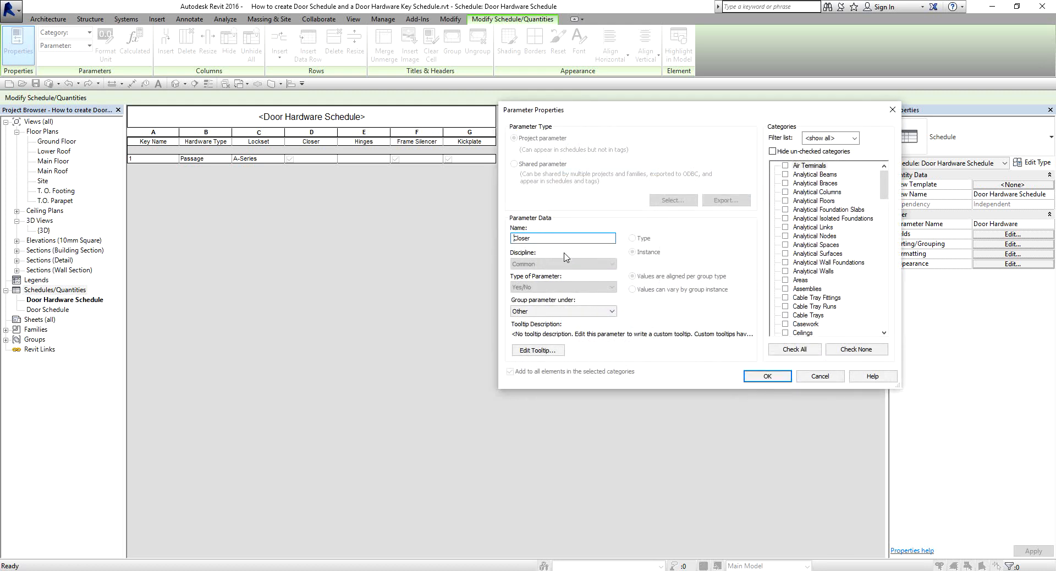
click(532, 289)
click(809, 376)
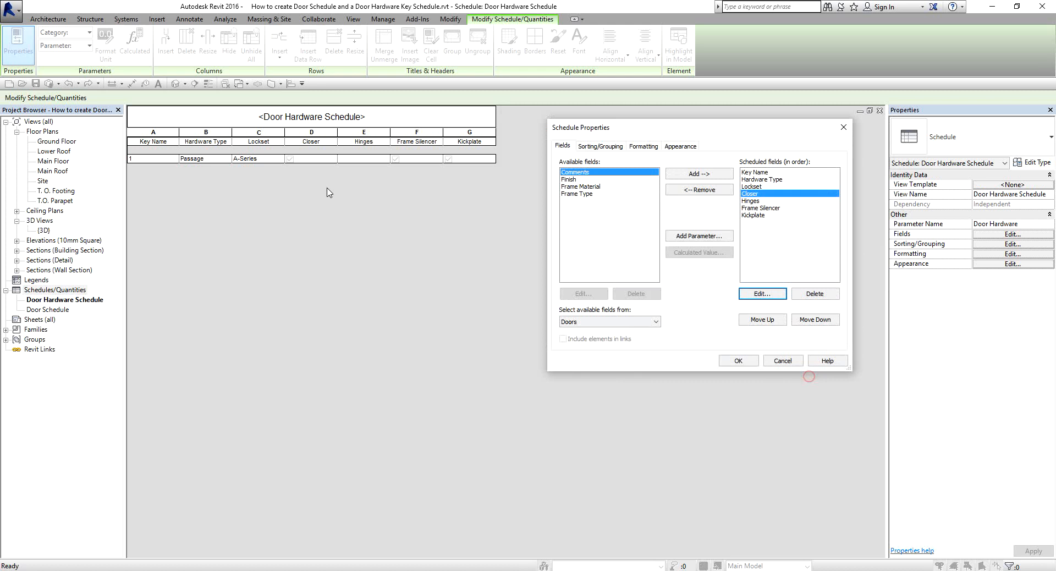
click(290, 162)
click(782, 361)
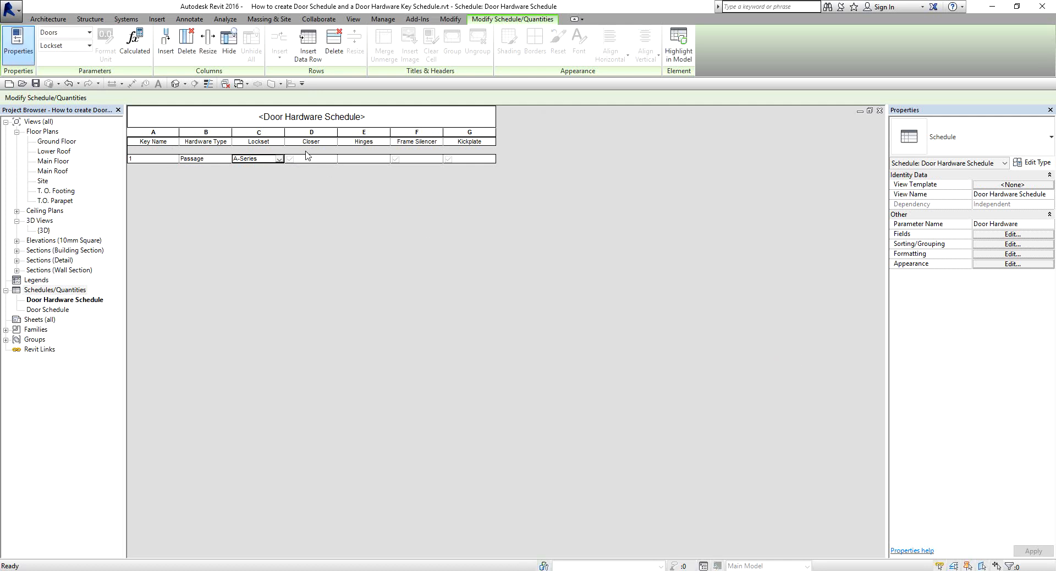
Set the Hinges value of the Passage row to BB 1 1/2 pr - BB 5 Knuckle and widen the Hinges column to fit it.
click(368, 160)
text(BB)
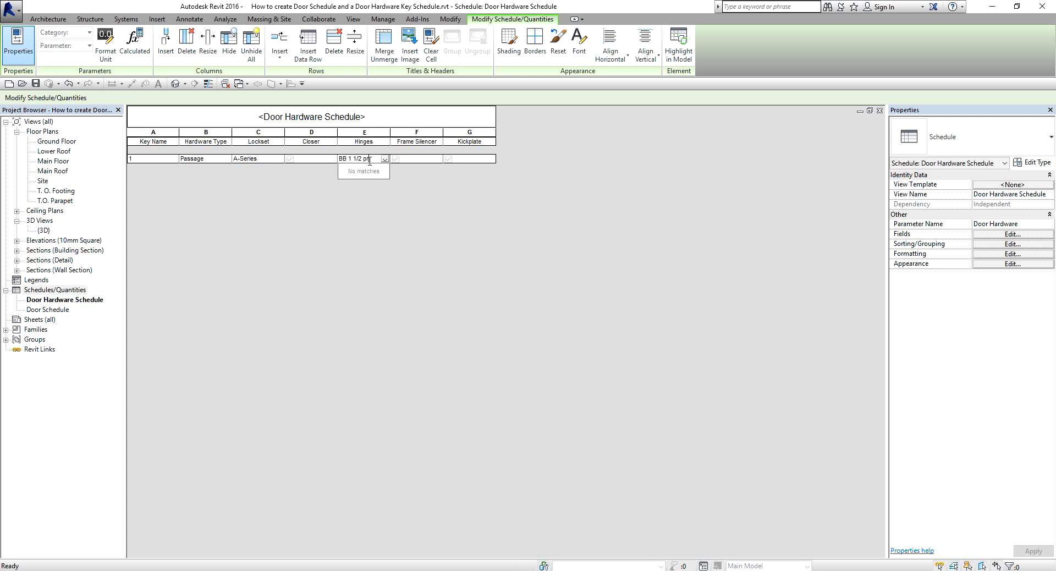
text(1 1/2 pr - BB 5)
text( Knuckle)
click(415, 187)
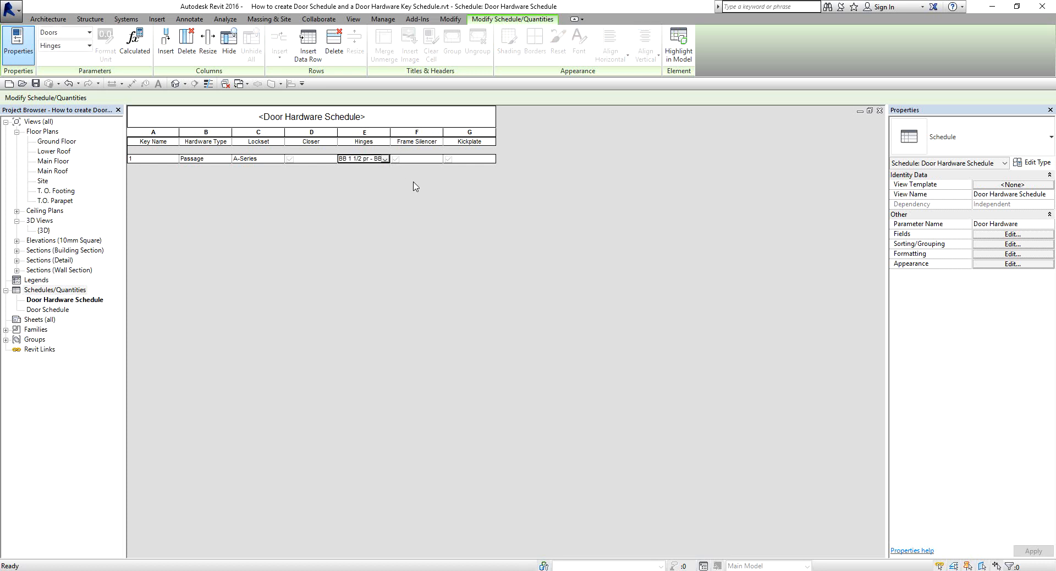
drag(393, 134, 431, 134)
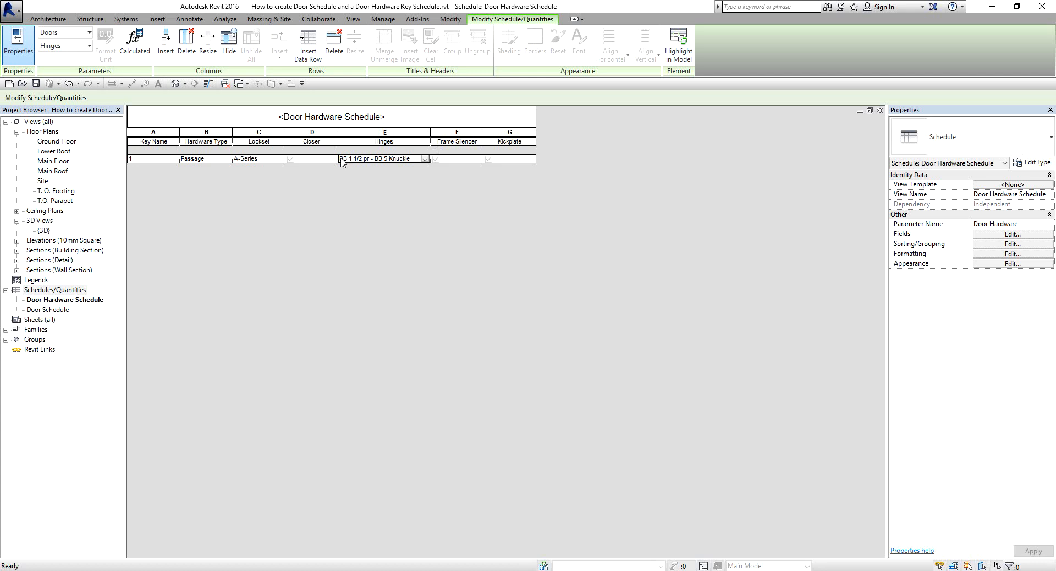
For the Passage row, set Closer to No, Frame Silencer to Yes and Kickplate to No.
click(291, 161)
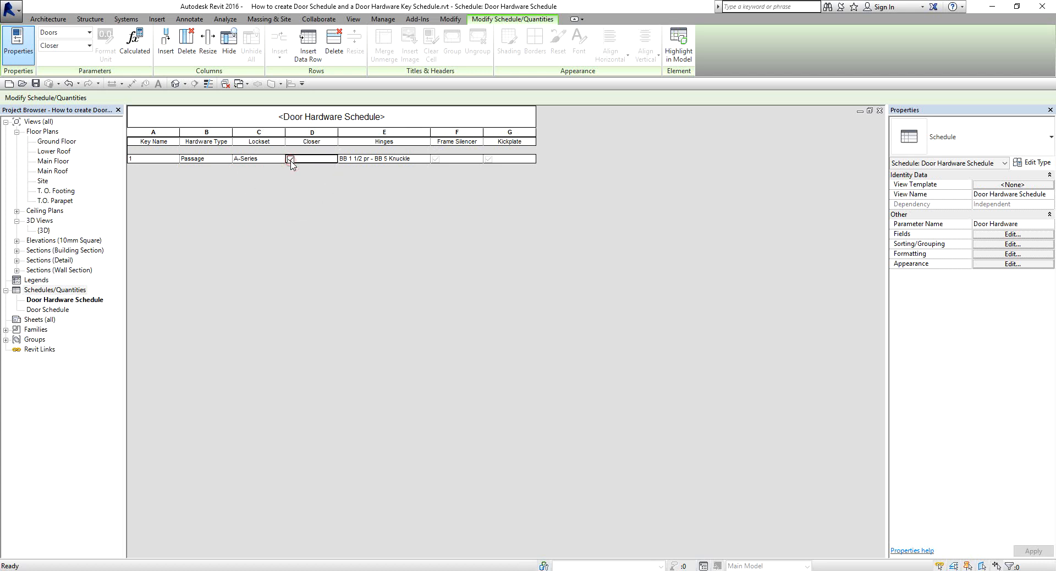
click(291, 161)
click(291, 162)
click(291, 160)
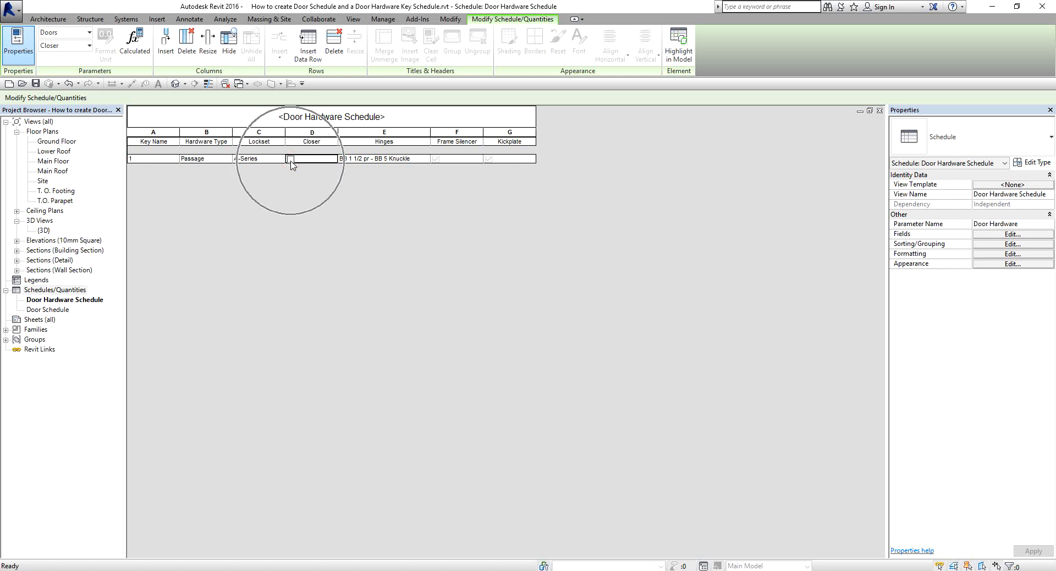
click(291, 160)
click(436, 161)
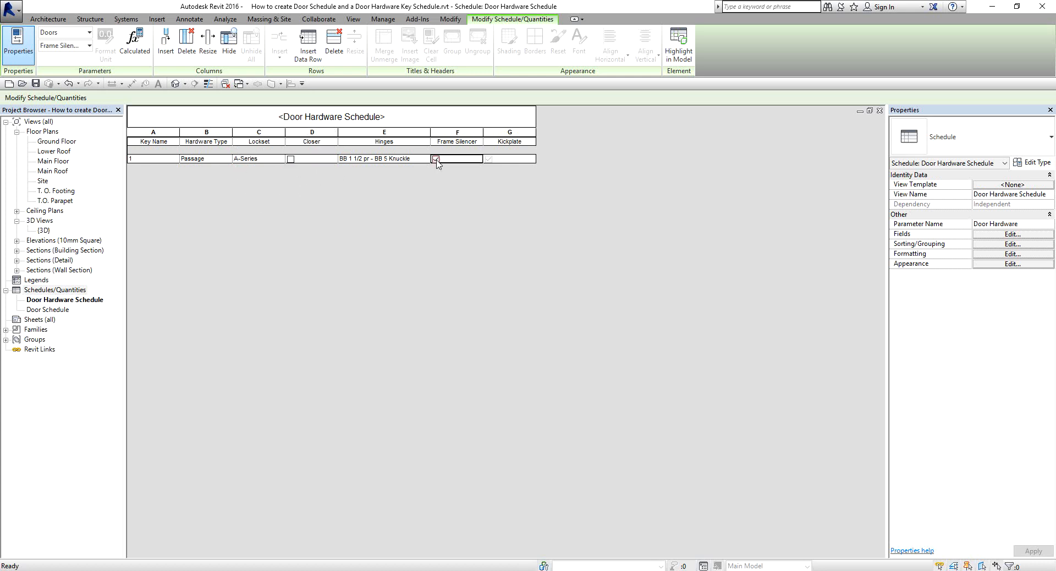
click(490, 161)
click(488, 160)
click(435, 160)
click(436, 159)
Insert a second data row with Hardware Type Locking Office and Lockset ANSI F8.
click(311, 52)
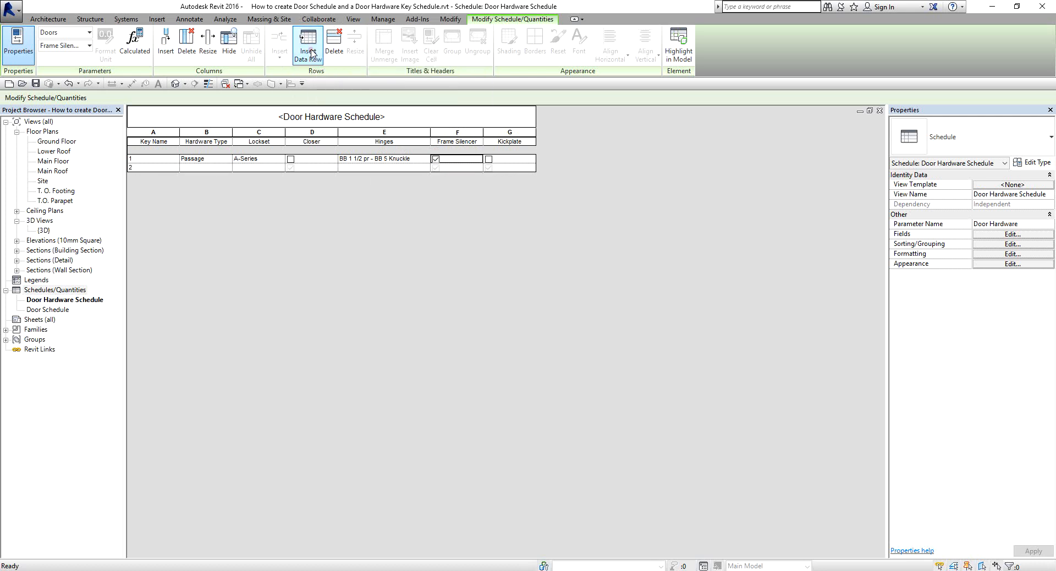
click(218, 167)
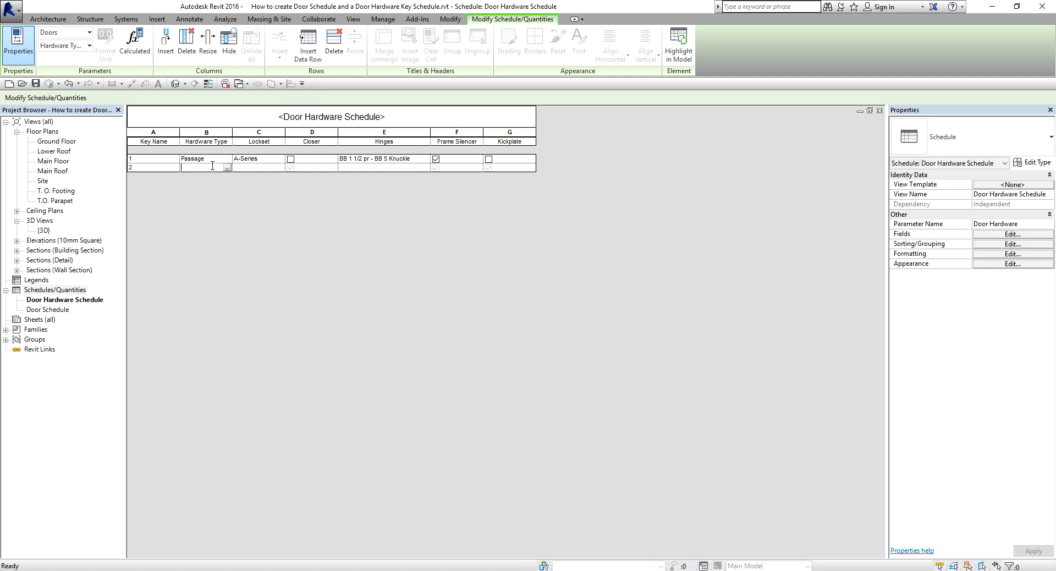
text(Locking Office)
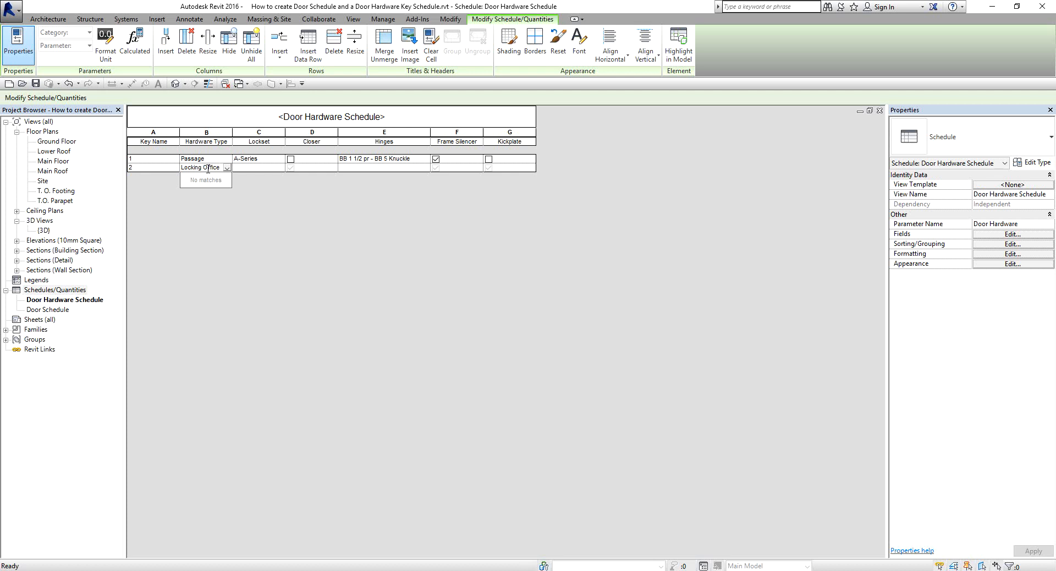
key(Tab)
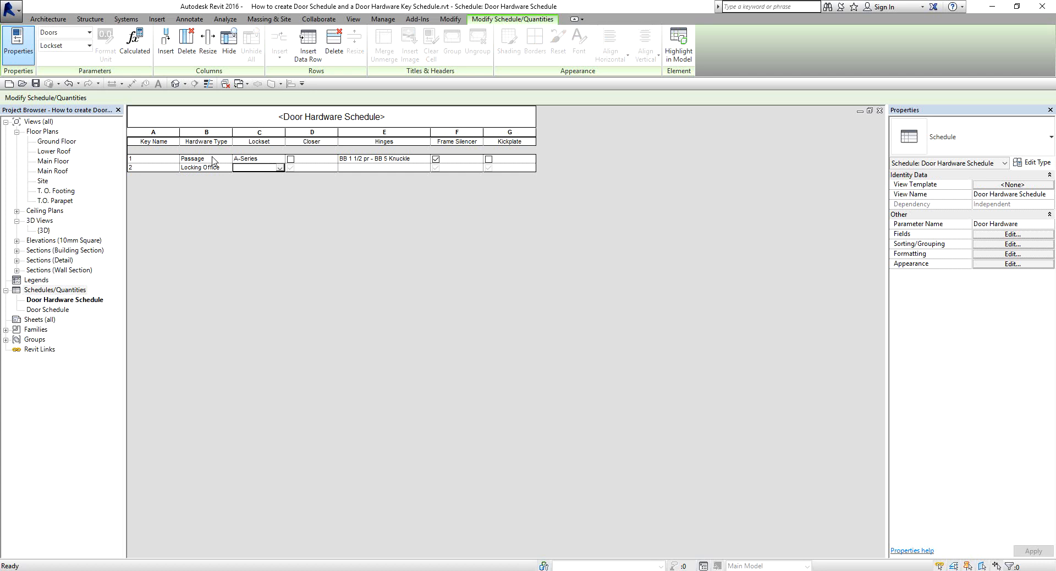
text(ANSI F8)
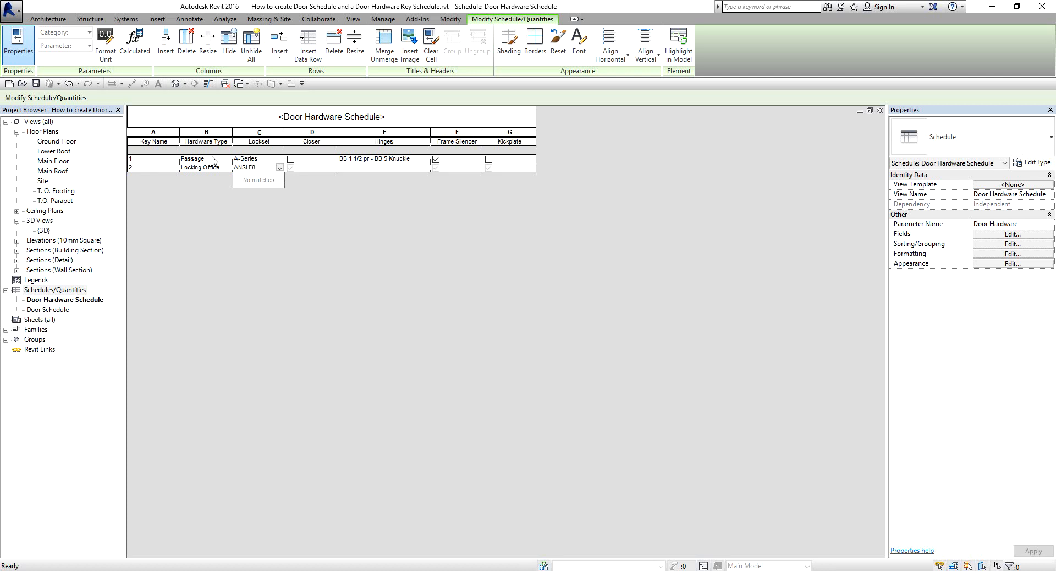
Set the Hinges value of the Locking Office row to the existing BB 1 1/2 pr - BB 5 Knuckle entry.
click(352, 167)
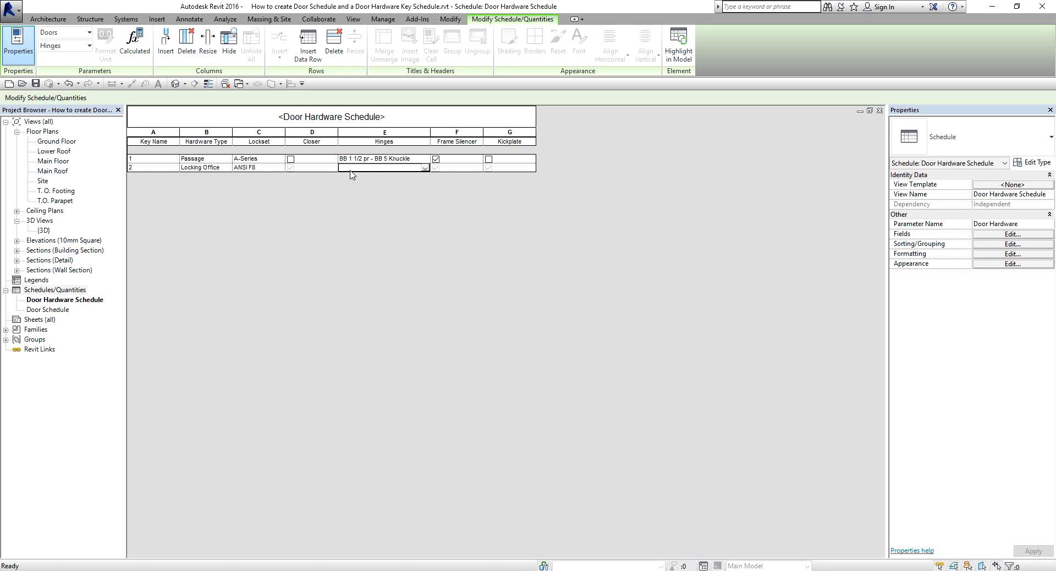
click(352, 169)
click(410, 161)
click(407, 163)
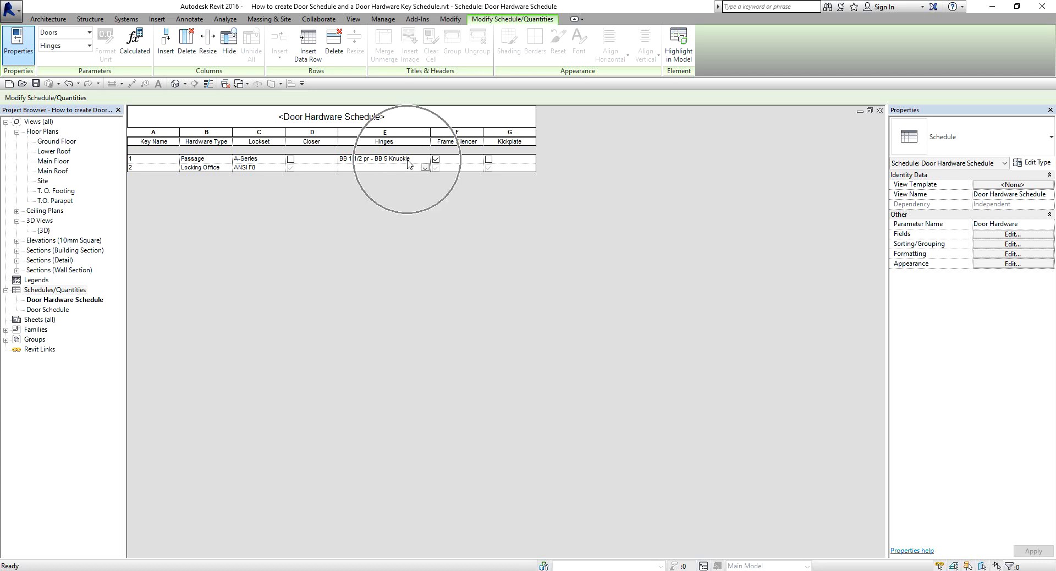
click(425, 168)
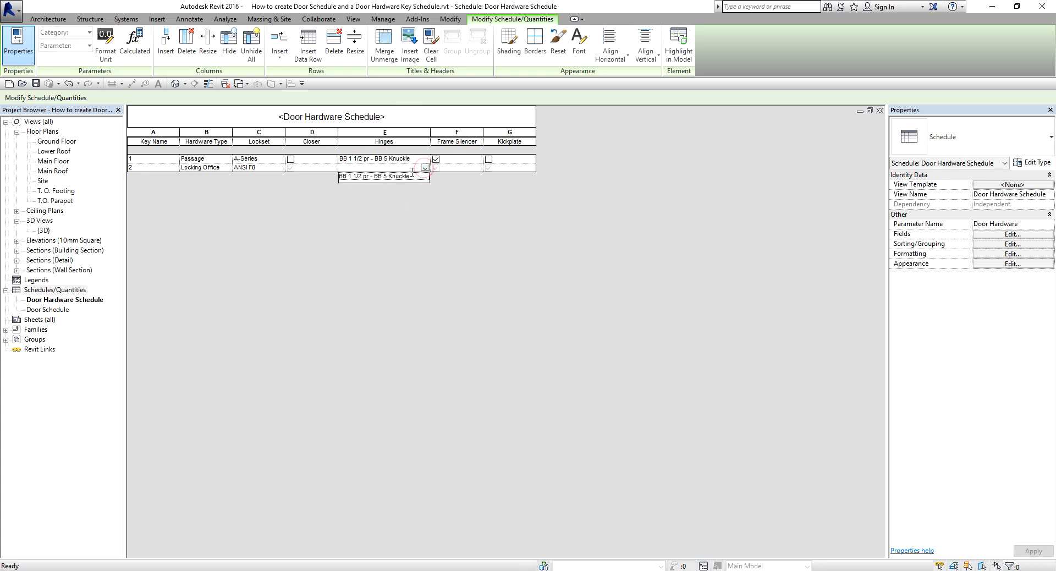
click(401, 176)
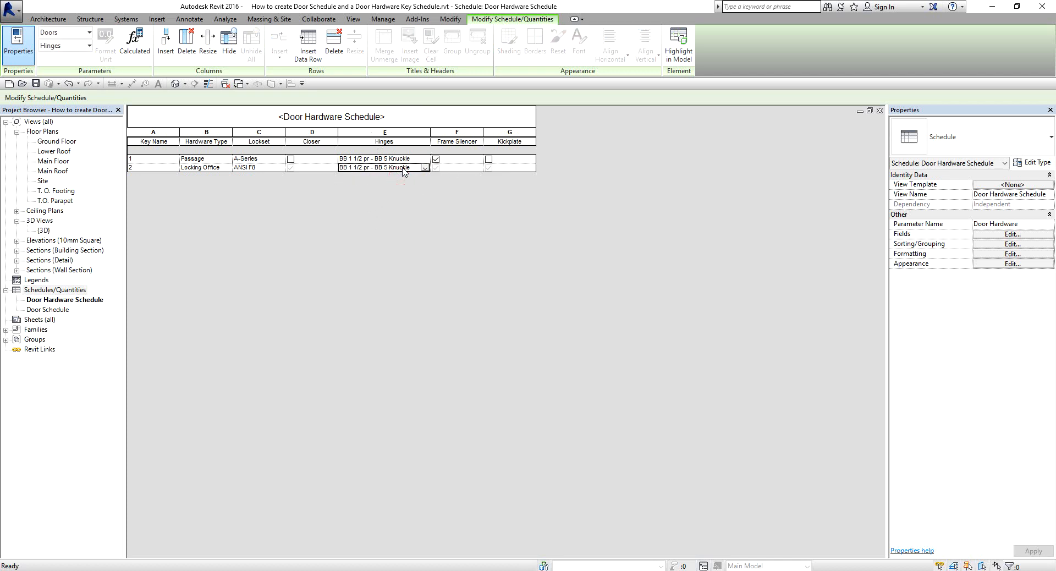
For the Locking Office row, set Closer to No, Kickplate to No and Frame Silencer to Yes.
click(290, 168)
click(489, 169)
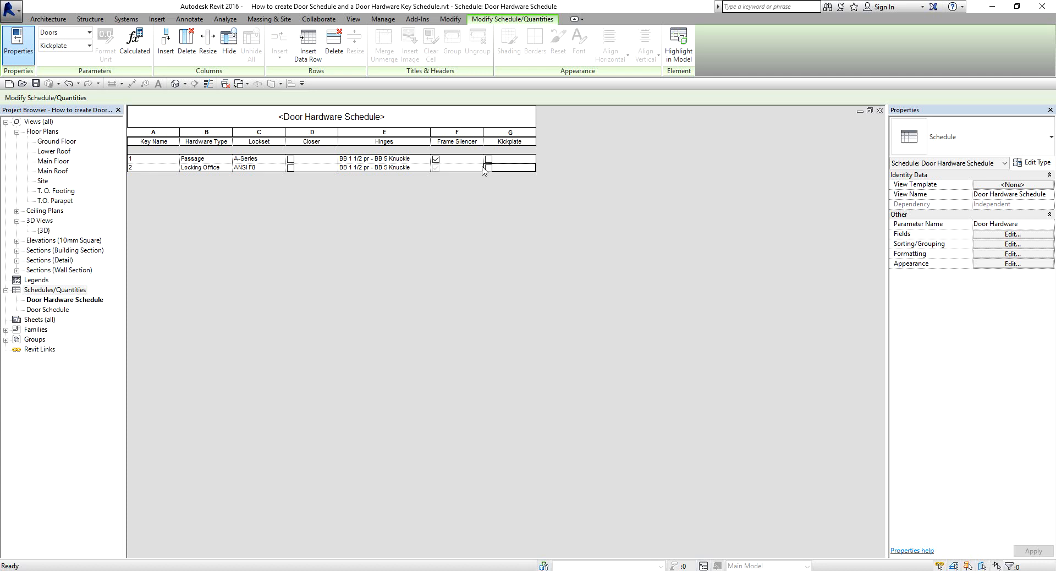
click(436, 168)
Insert four more data rows in the Door Hardware Schedule, with keys 3 to 6.
click(210, 168)
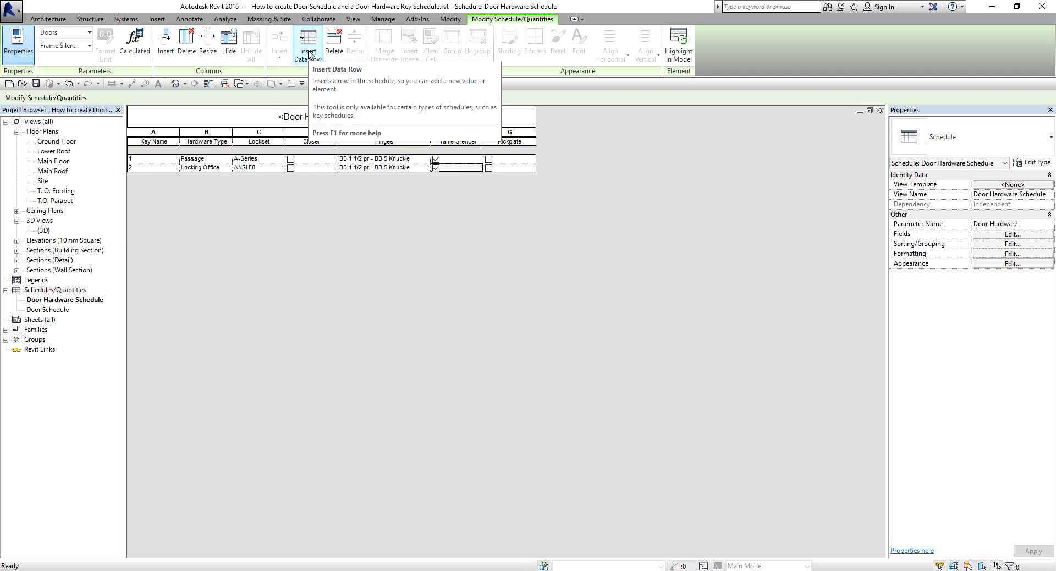
click(308, 53)
click(309, 52)
click(308, 53)
click(309, 53)
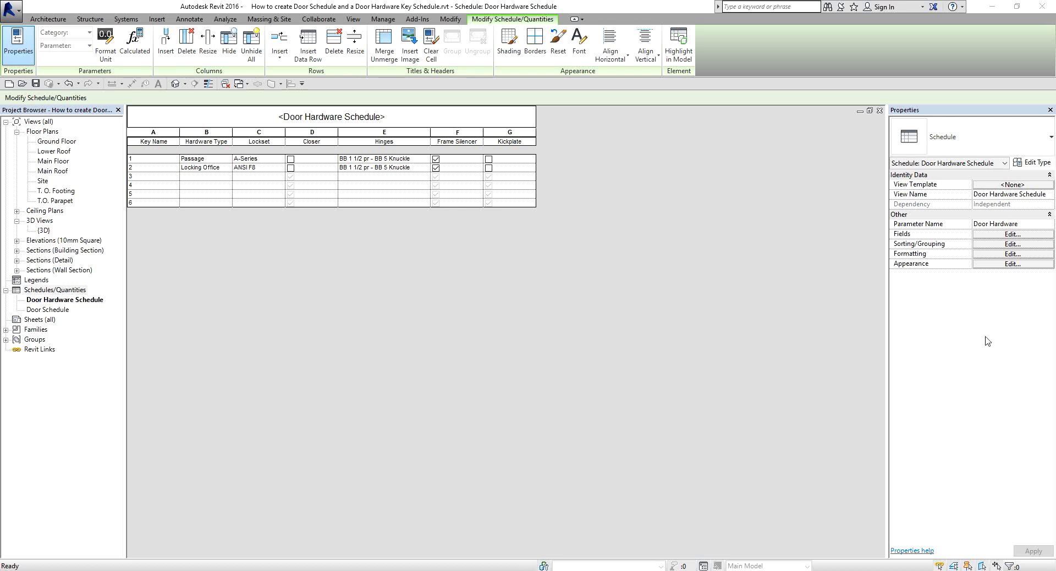
Fill row 3 with Hardware Type Egress and Lockset Series 22 Ext Devi.
click(198, 176)
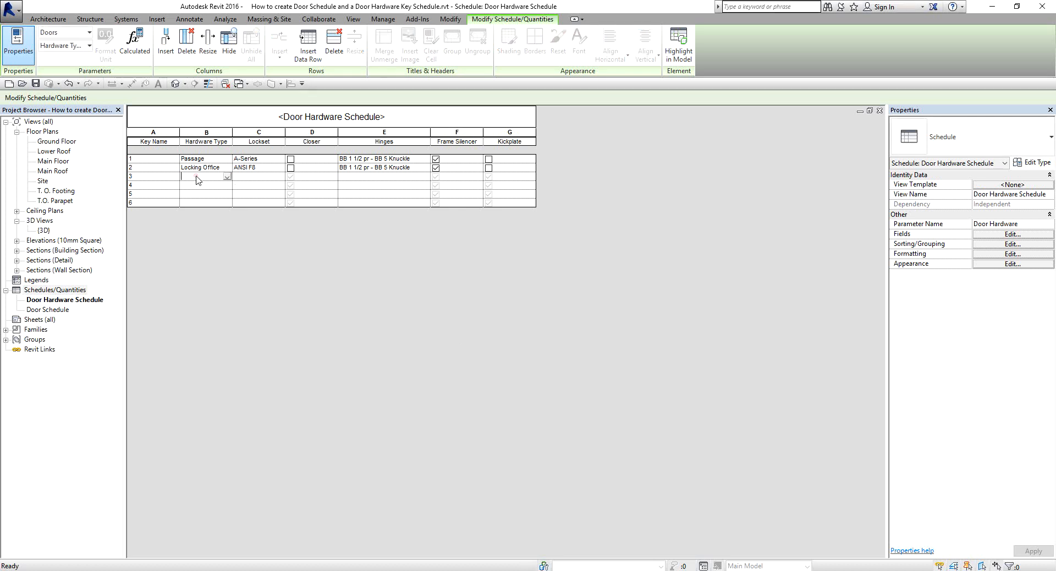
text(Egr)
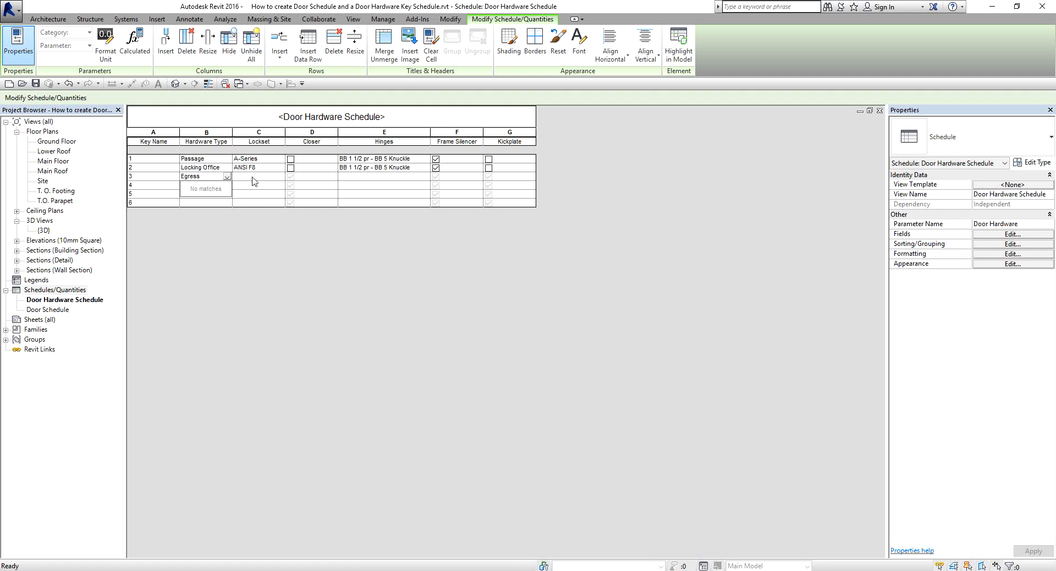
text(ess)
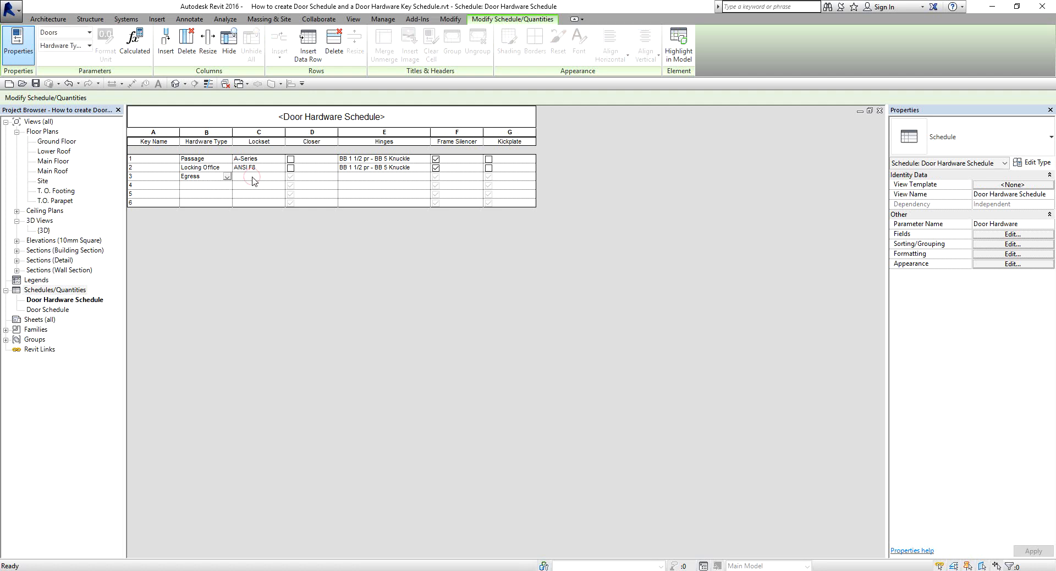
text(Serie)
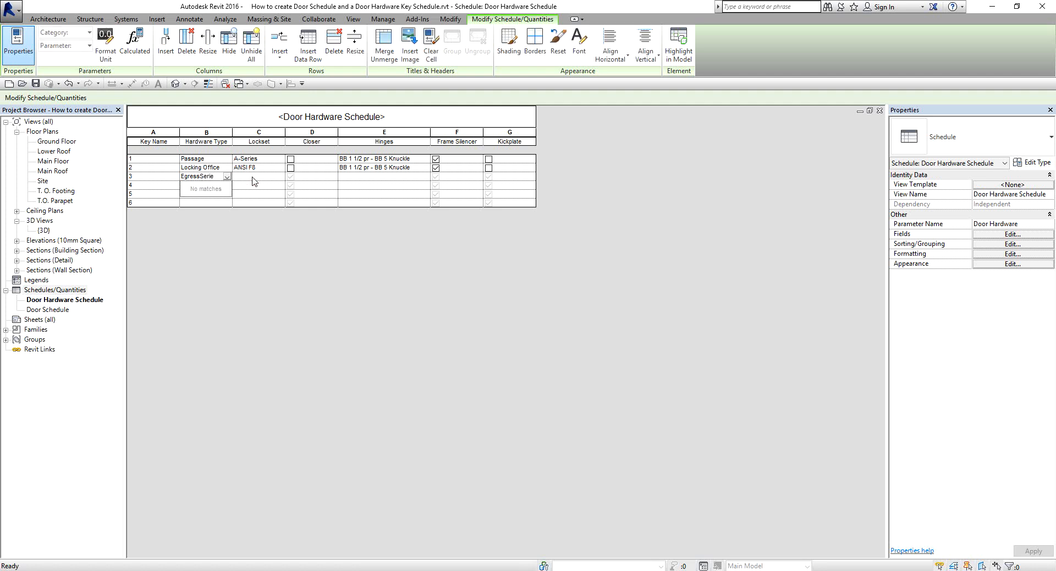
click(253, 176)
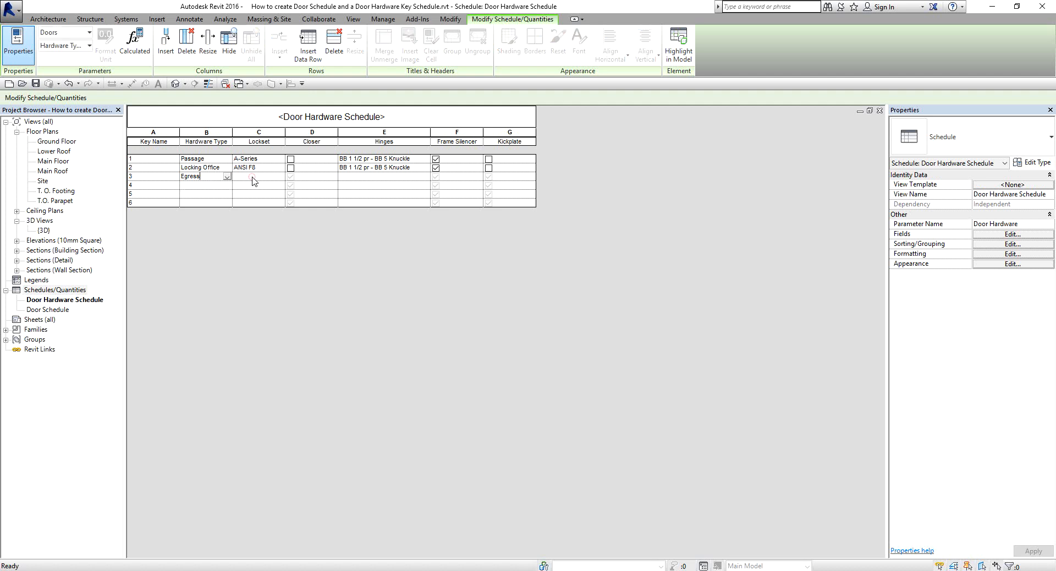
text(Serie)
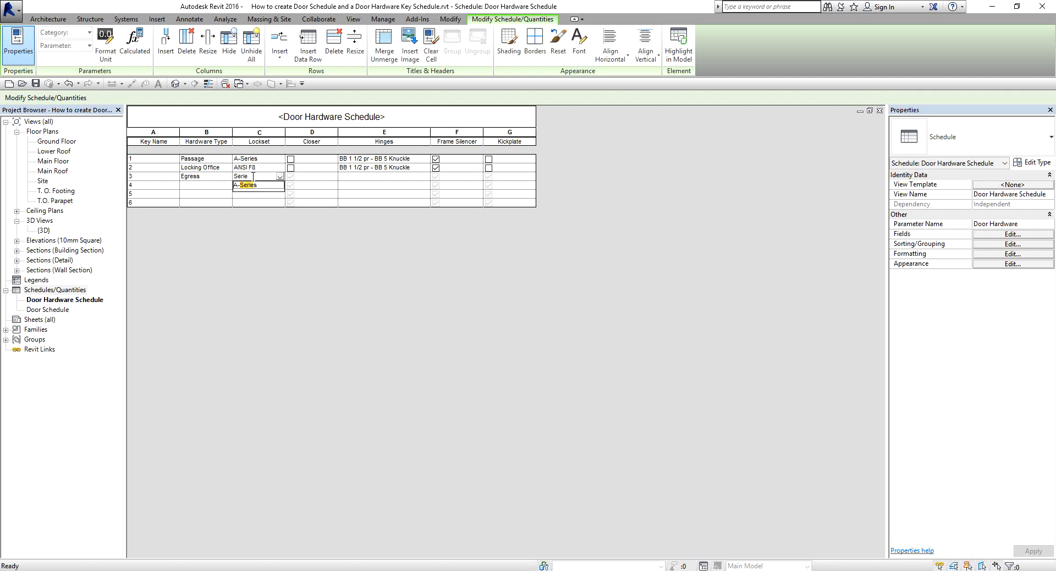
text(s 22 Ext Devi)
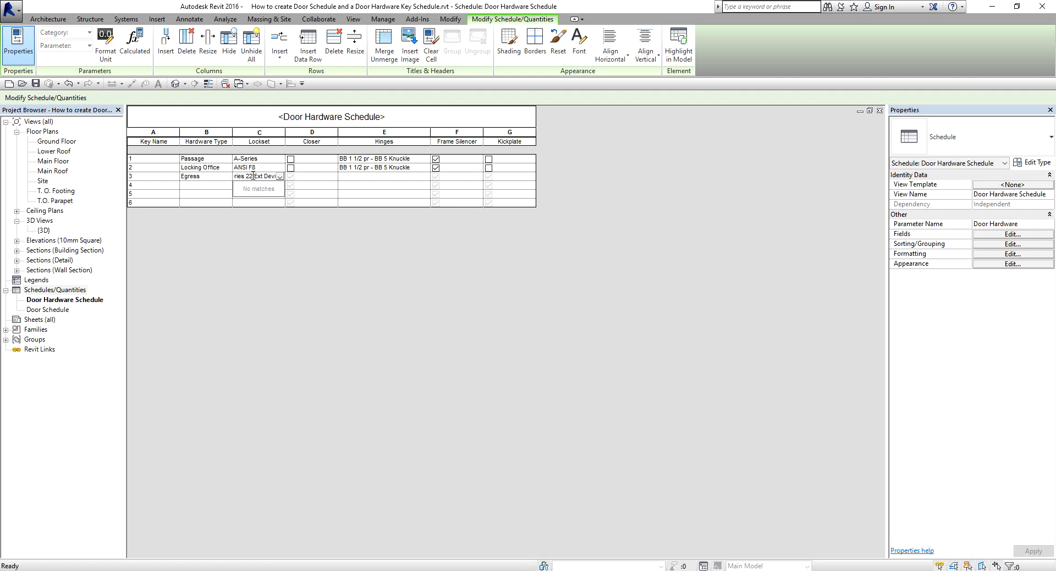
key(Tab)
For the Egress row, set Closer, Frame Silencer and Kickplate to Yes and Hinges to BB 1 1/2 pr - BB 5 Knuckle.
click(291, 176)
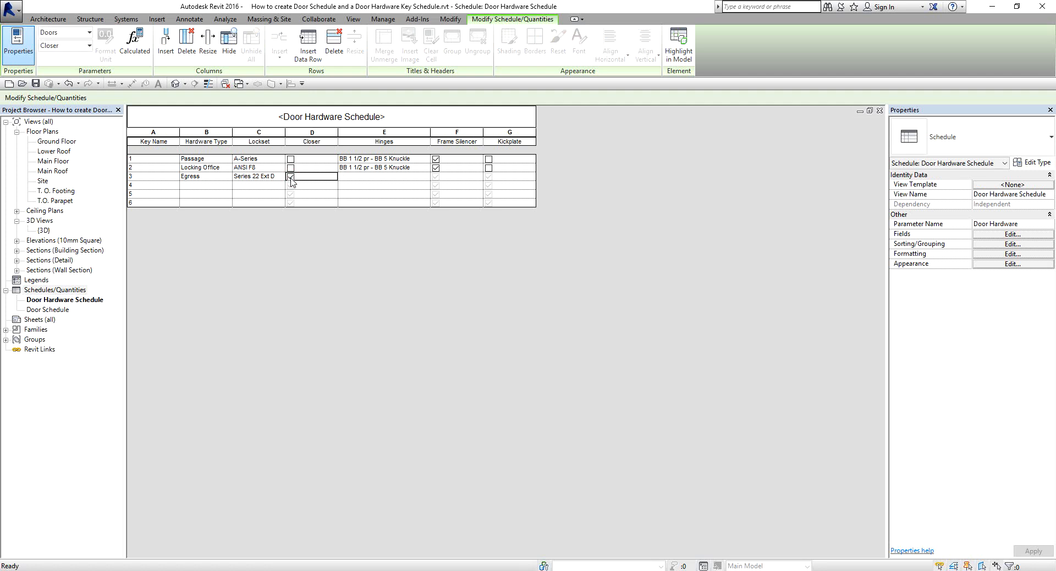
click(347, 176)
click(425, 177)
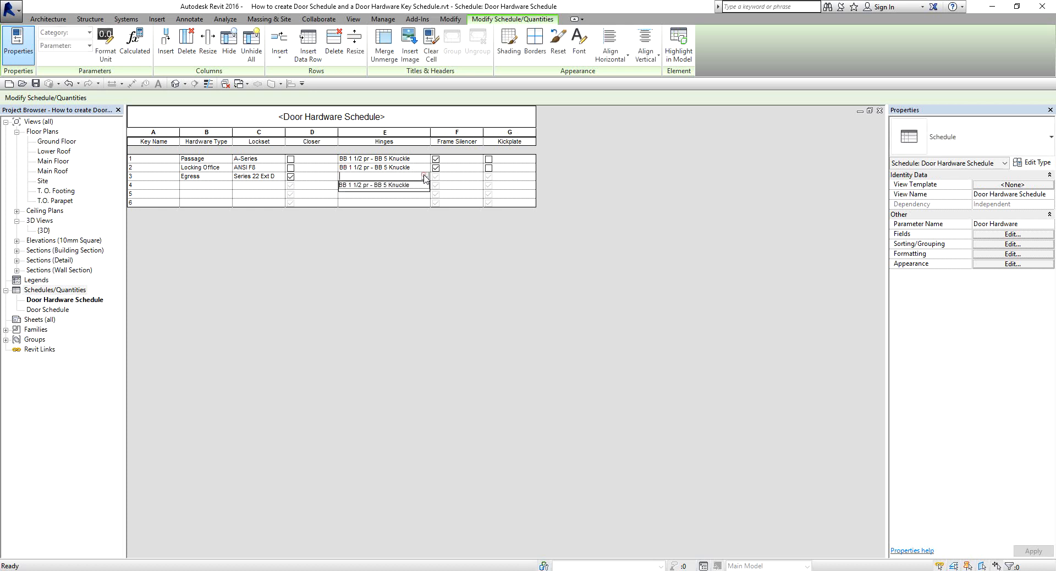
click(394, 189)
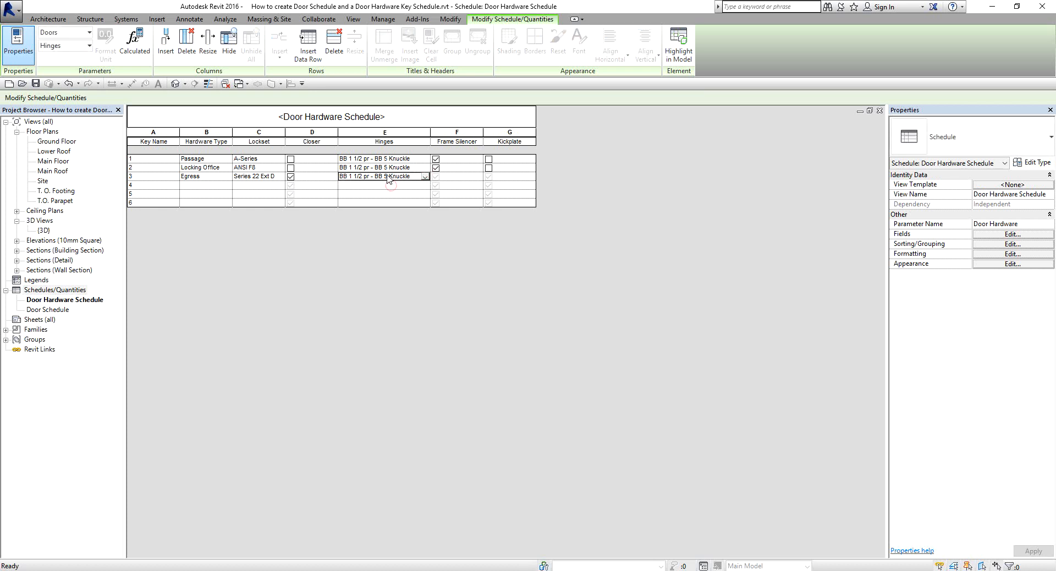
click(435, 178)
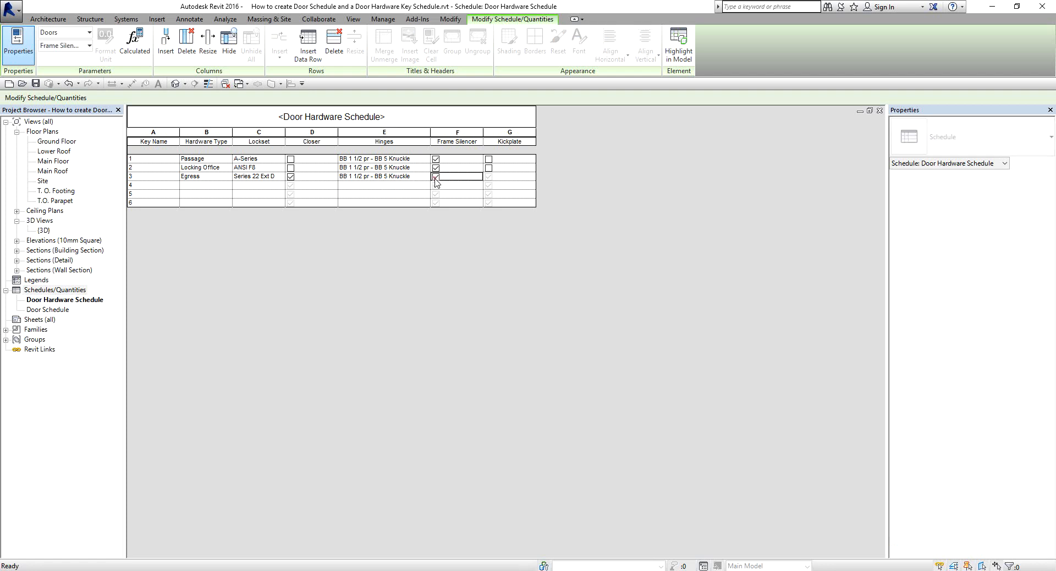
click(489, 177)
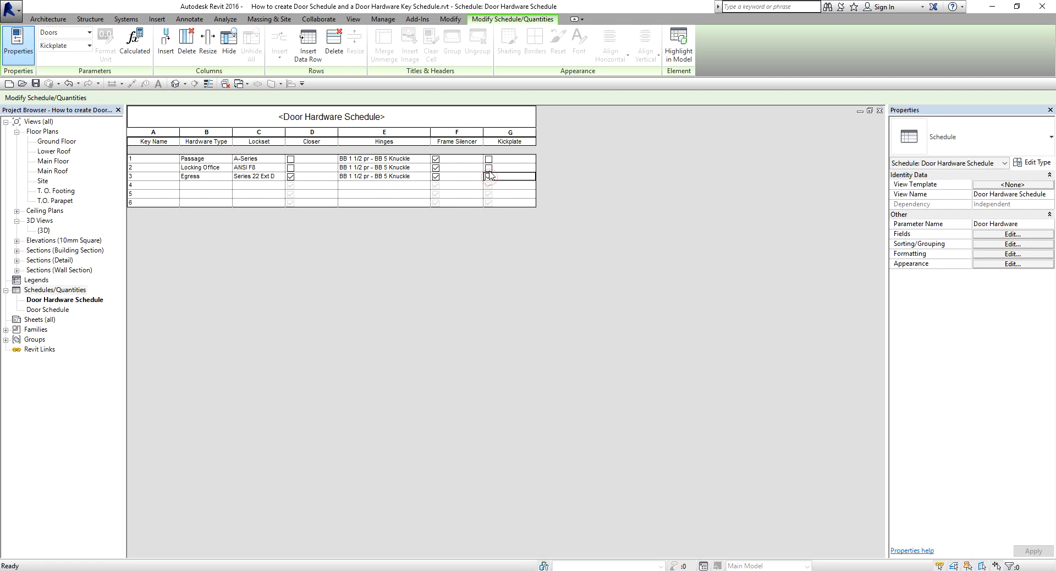
click(489, 175)
key(ctrl)
key(ctrl)
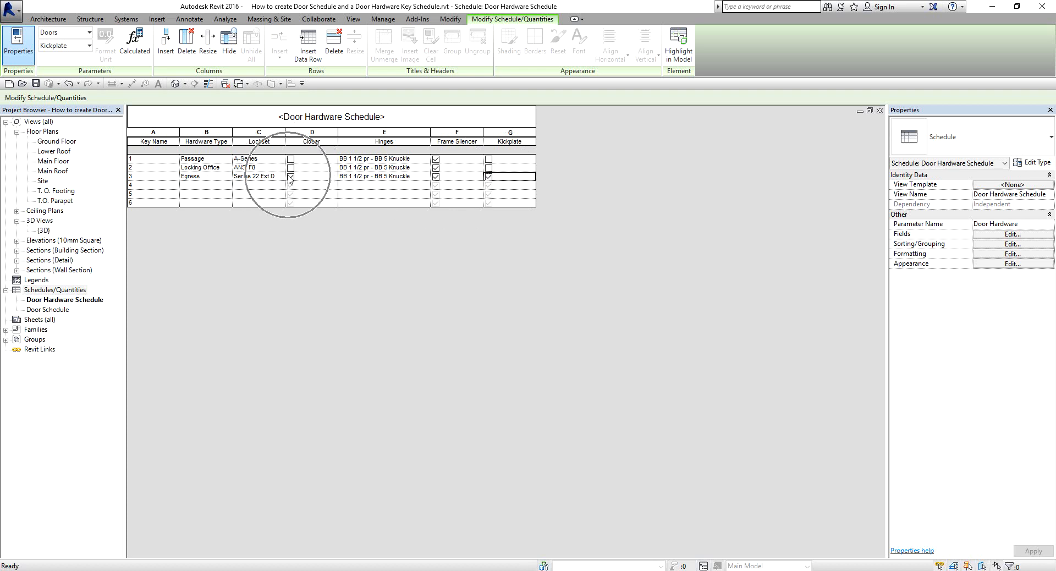
Enter the Hardware Types Entry, Restroom and Storage in rows 4, 5 and 6.
click(201, 186)
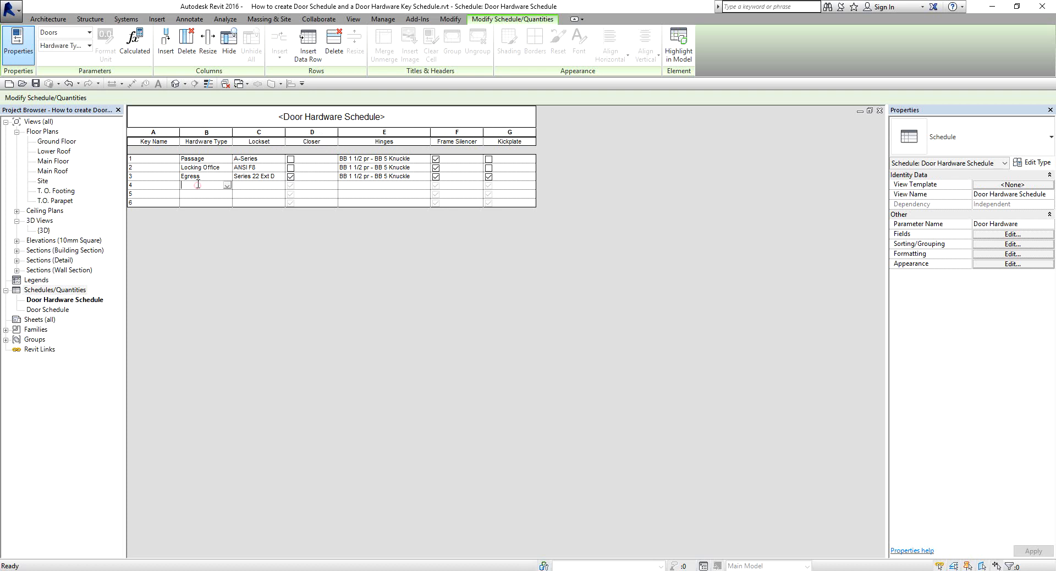
text(Entry)
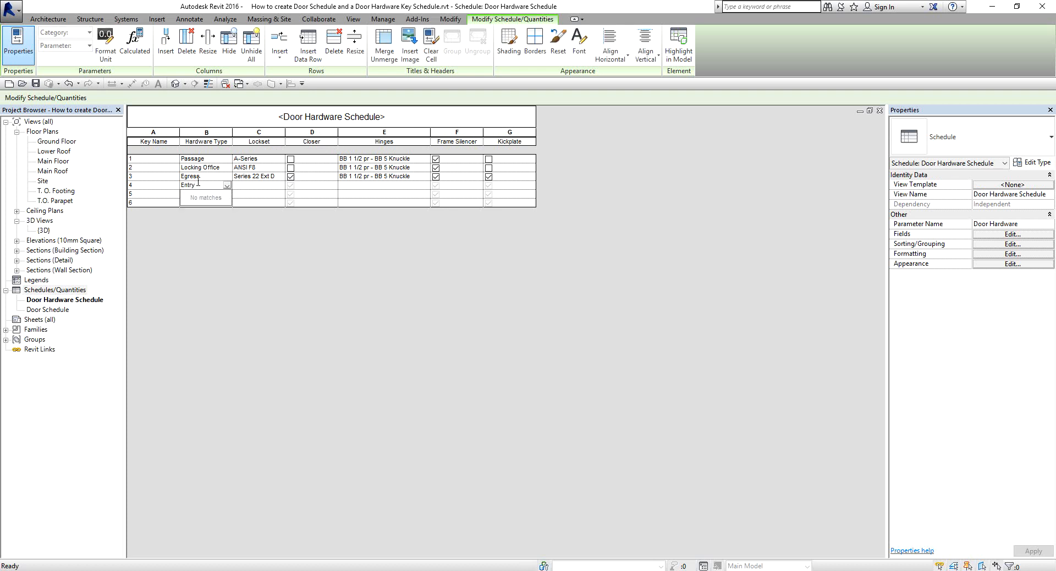
click(278, 224)
click(190, 196)
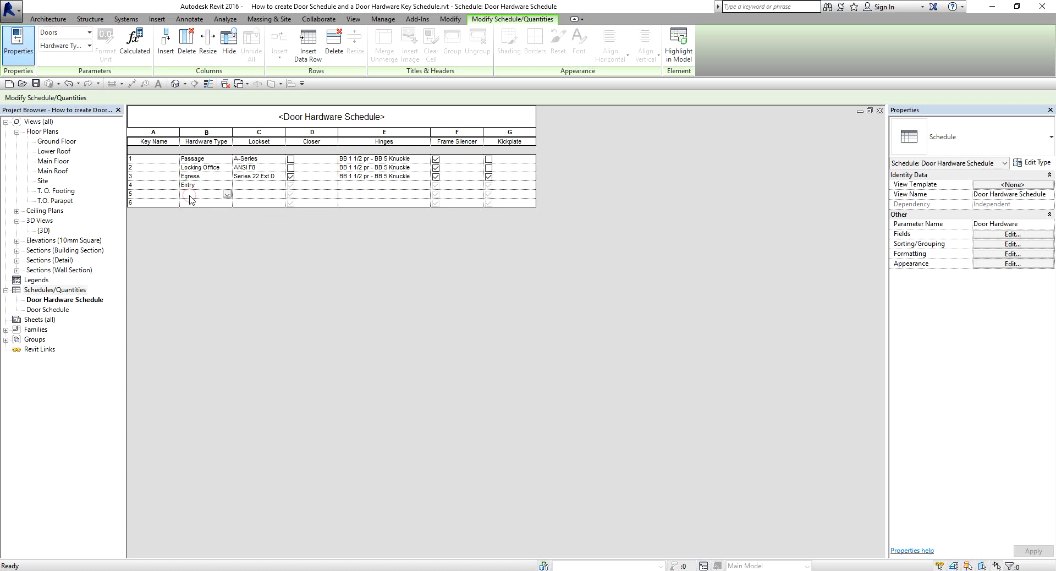
text(Restroom)
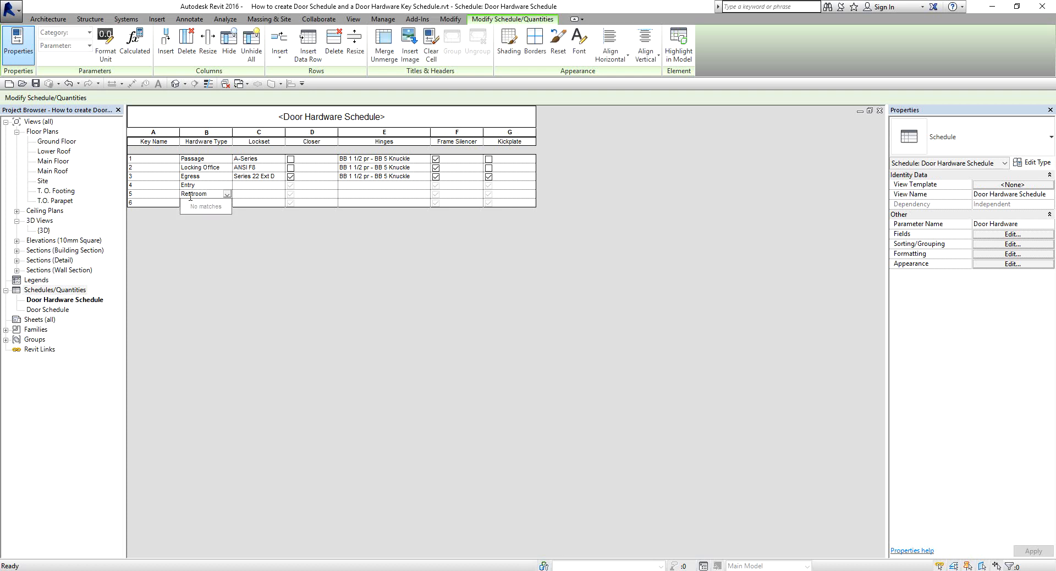
key(Return)
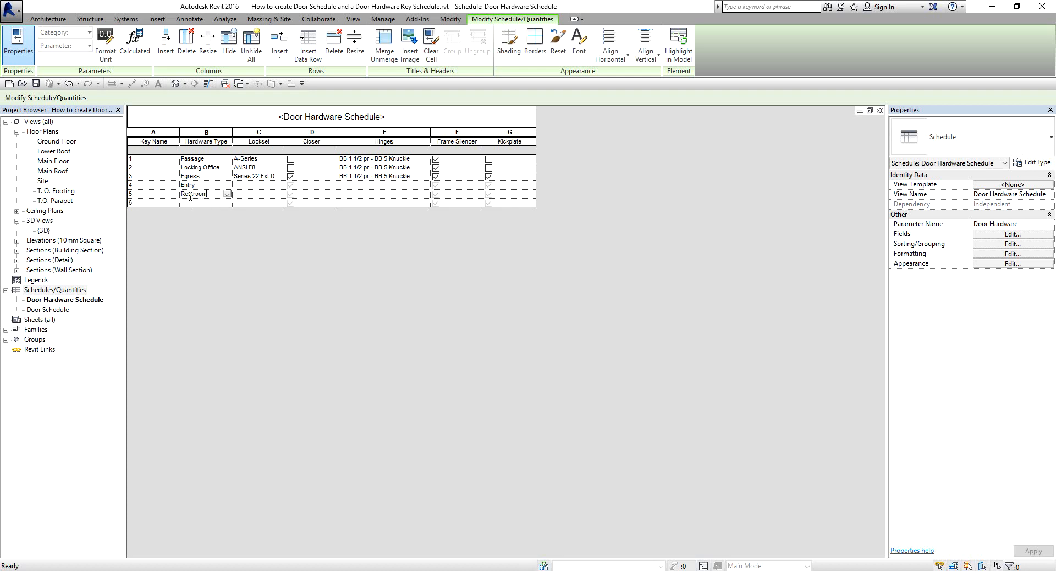
click(197, 203)
text(S)
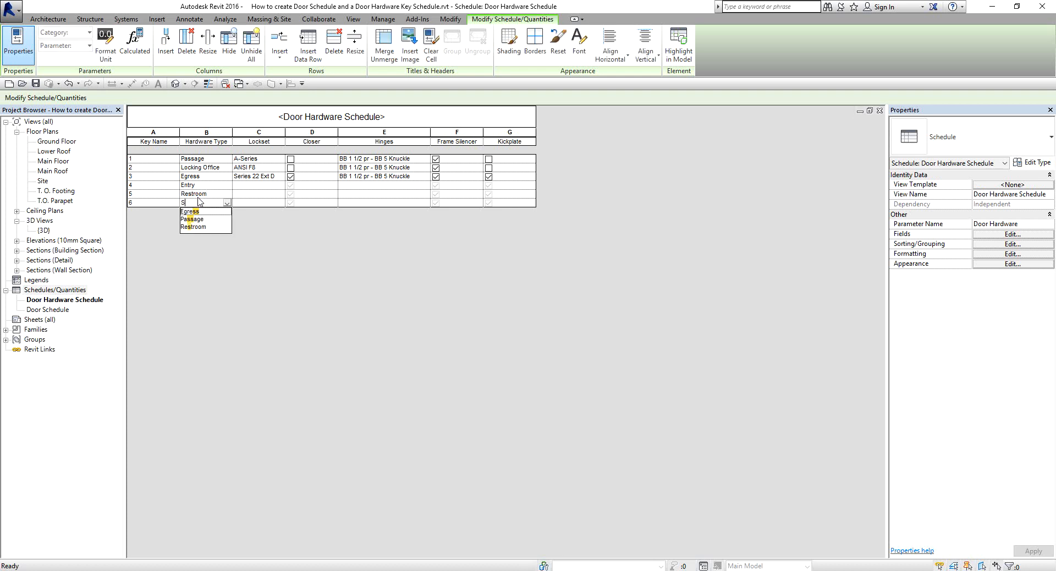
text(torage)
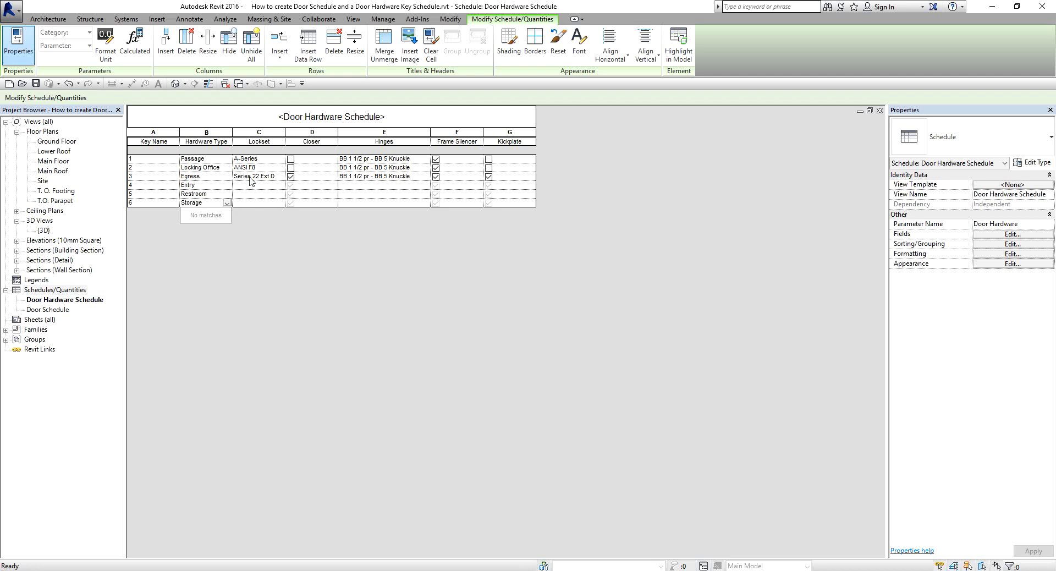
Widen the Lockset column to fit its text and set the Entry row's Lockset to Series 22 Ext Devi.
click(252, 186)
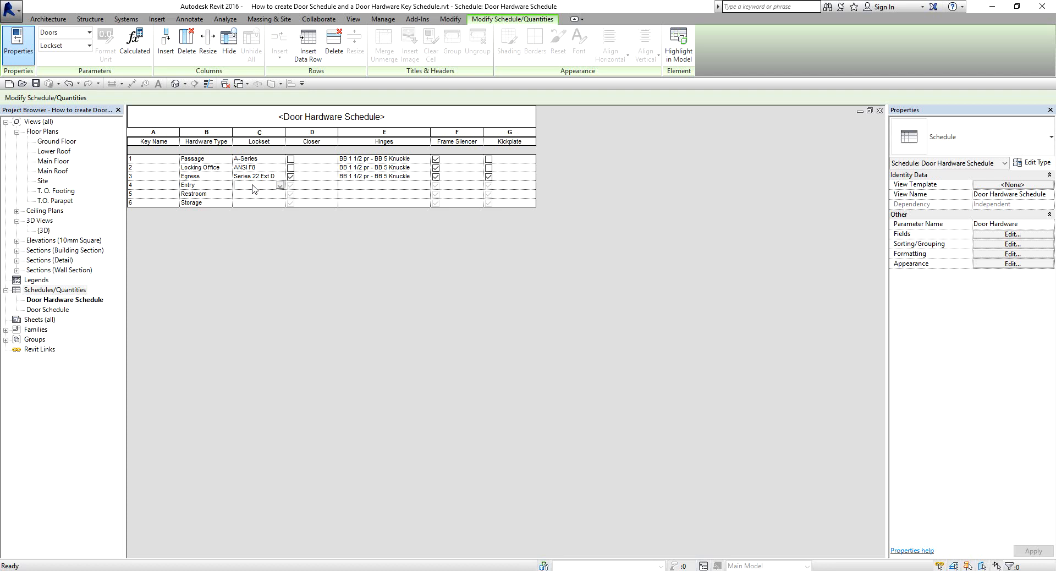
click(278, 184)
drag(285, 132, 300, 133)
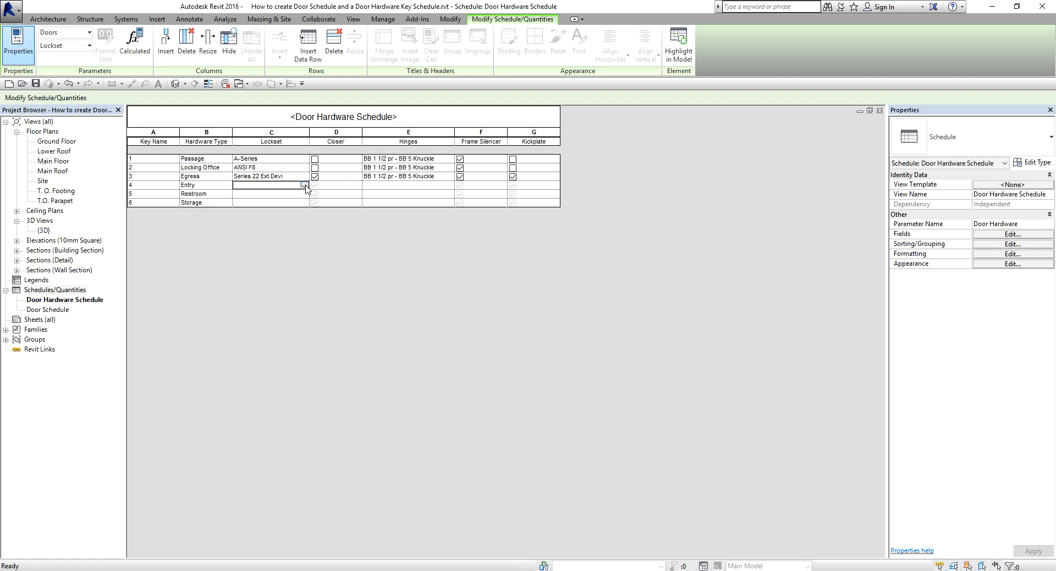
click(304, 185)
click(273, 209)
Set the Lockset to Push Pull for the Restroom row and to ANSI F86 for the Storage row.
click(286, 194)
text(Push Pull)
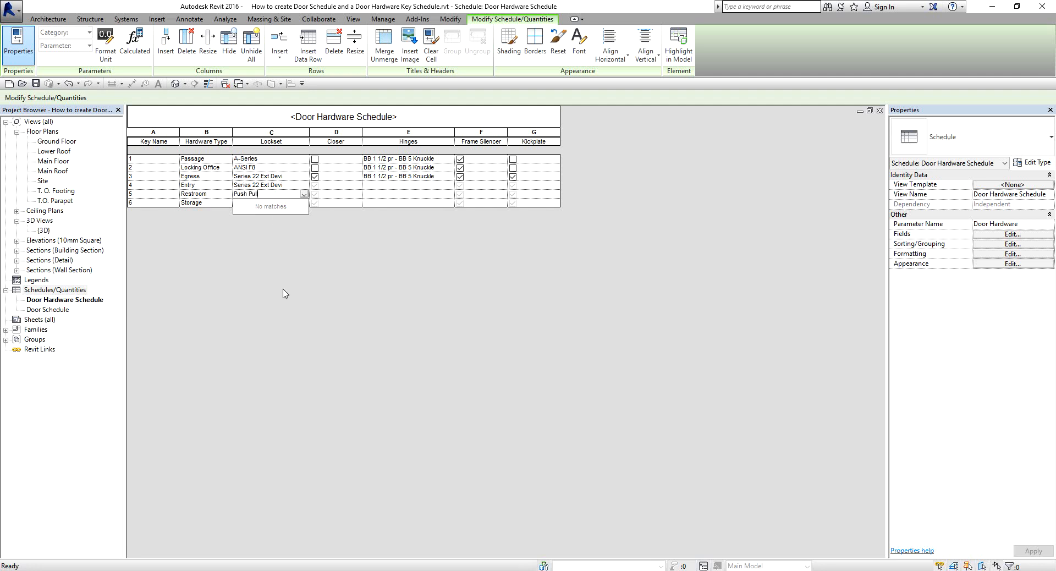
click(251, 203)
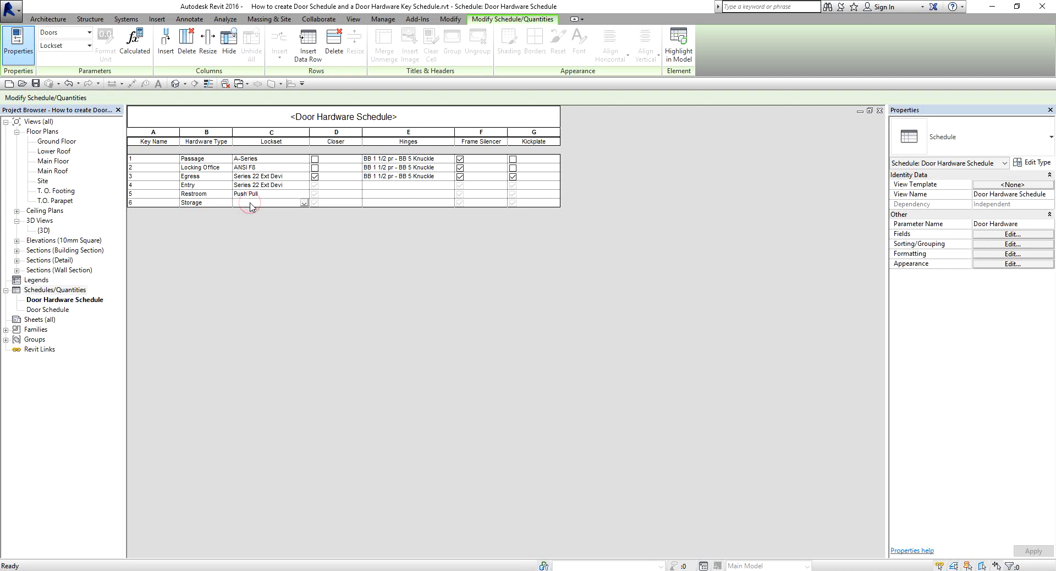
text(ANSI)
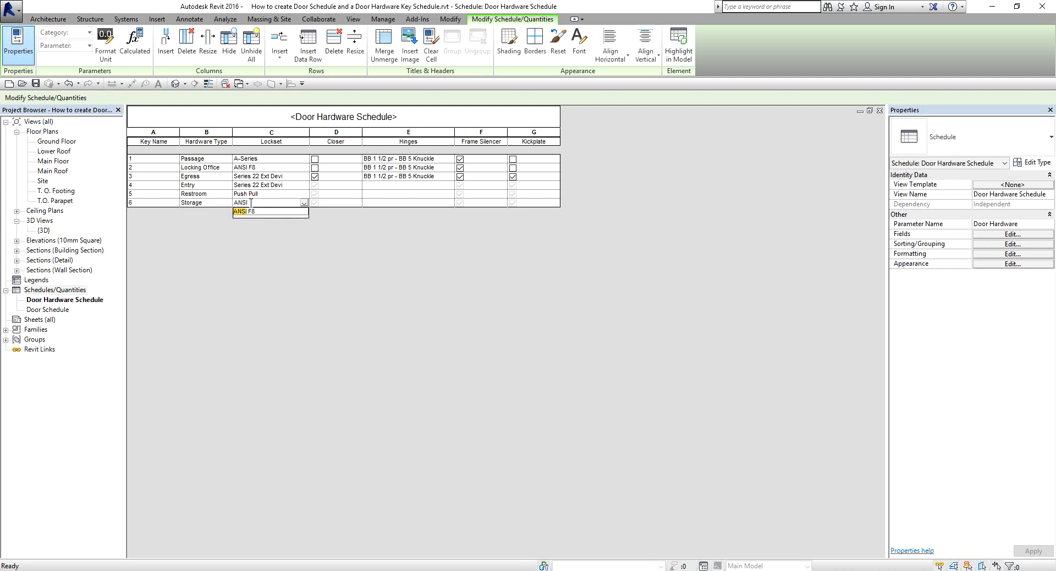
click(259, 213)
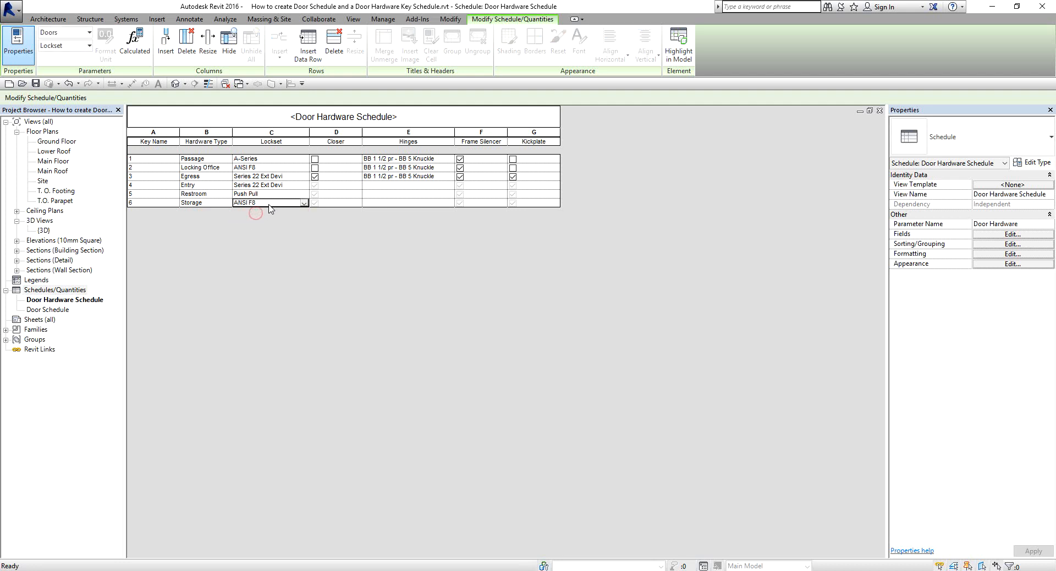
click(268, 203)
text(6)
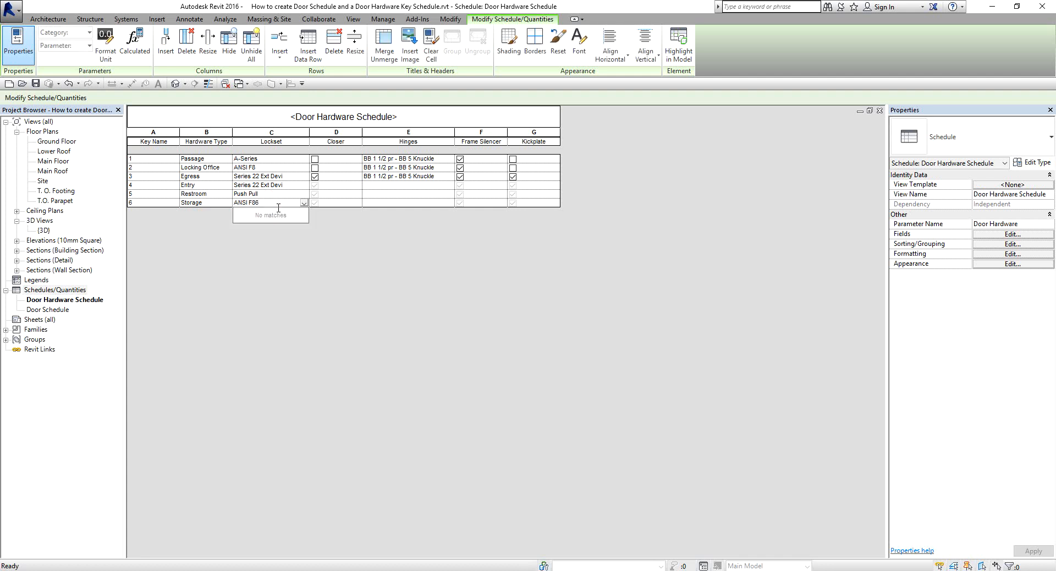
click(327, 260)
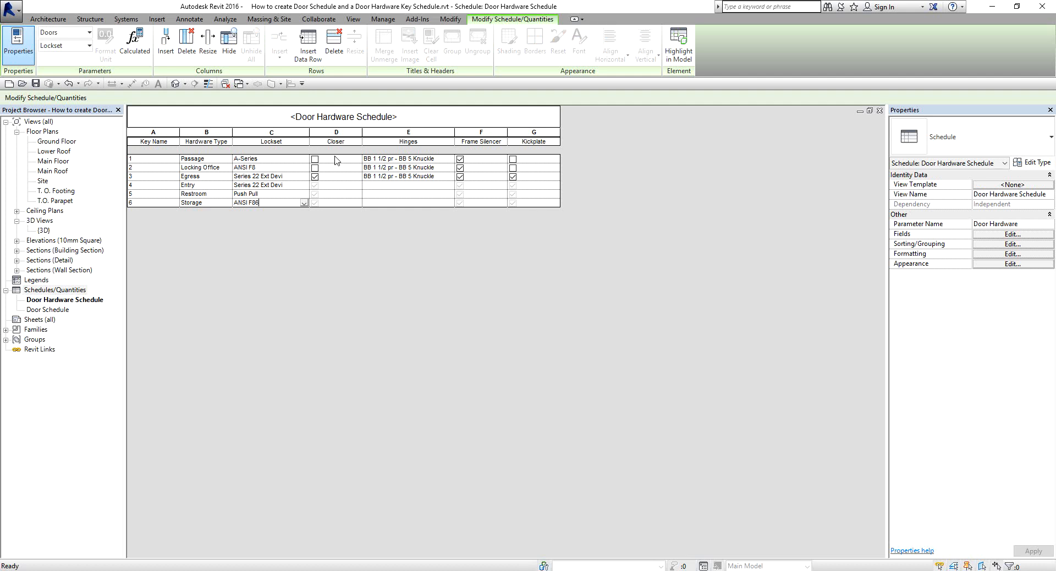
Set Closer to Yes for the Entry and Restroom rows and to No for the Storage row.
click(314, 185)
click(314, 194)
click(314, 202)
click(315, 203)
For the Entry row, set Hinges to BB 3 pr - BB 5 Knuckle, Frame Silencer to Yes and Kickplate to No.
click(401, 184)
click(402, 186)
text(BB)
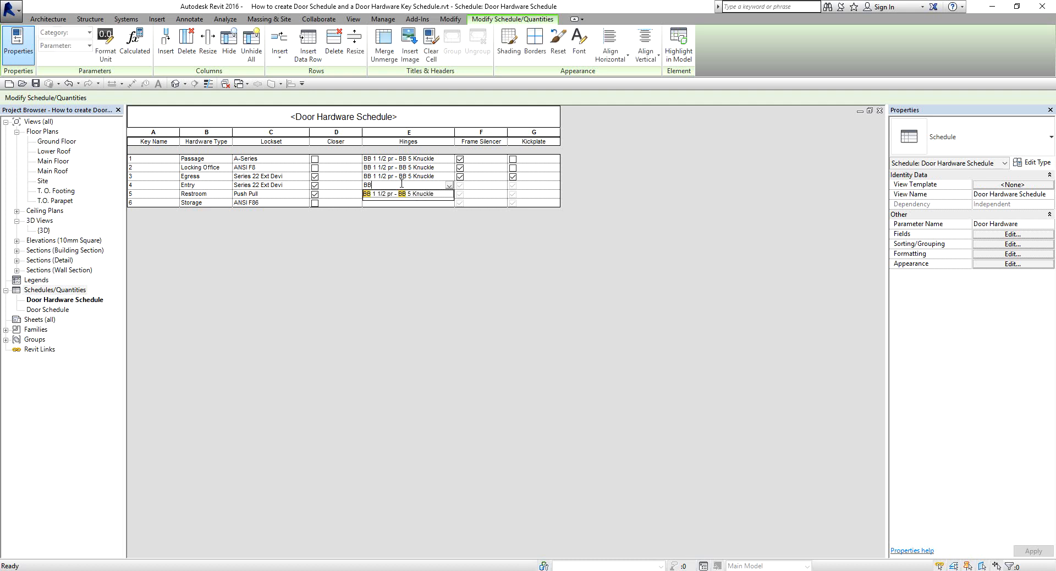
text( 3 pr - BB 5 Knuckle)
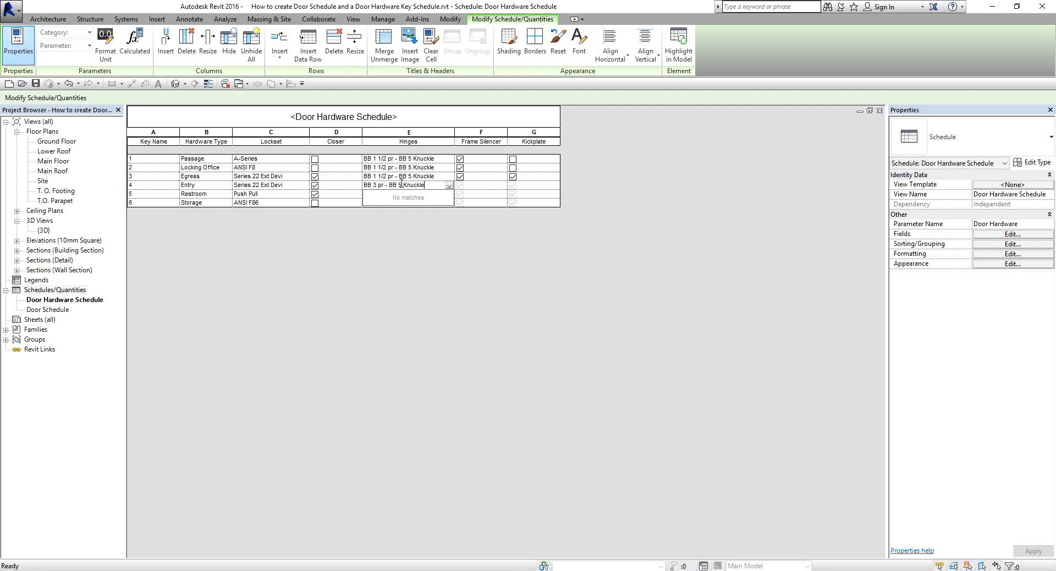
click(478, 185)
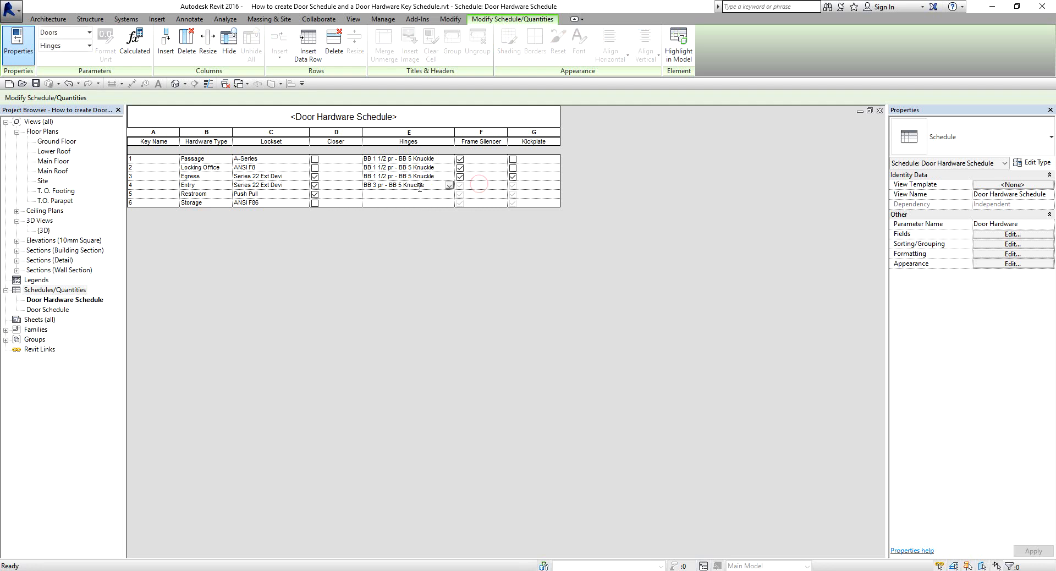
click(461, 186)
click(460, 186)
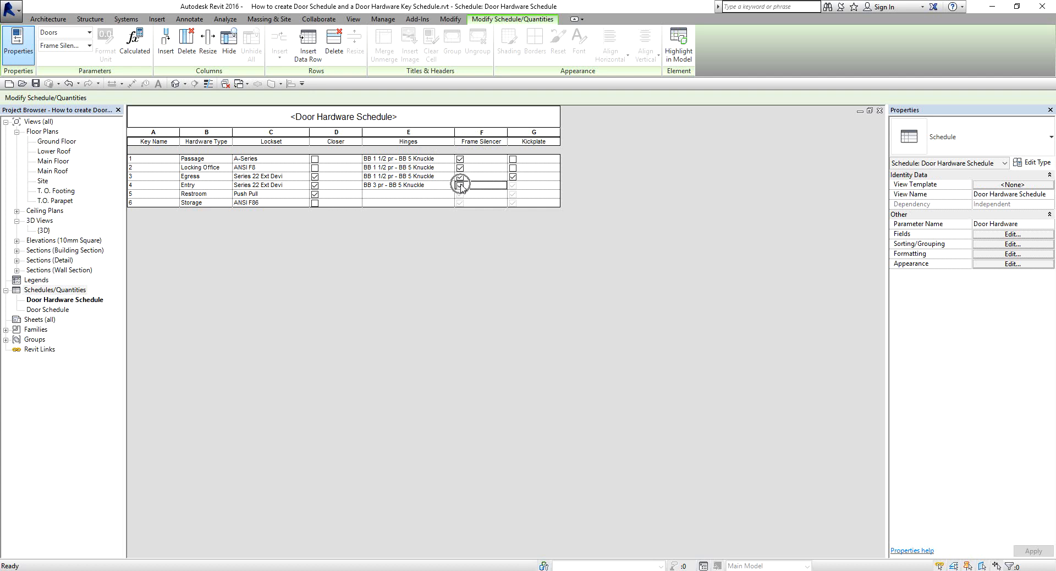
click(512, 186)
click(513, 186)
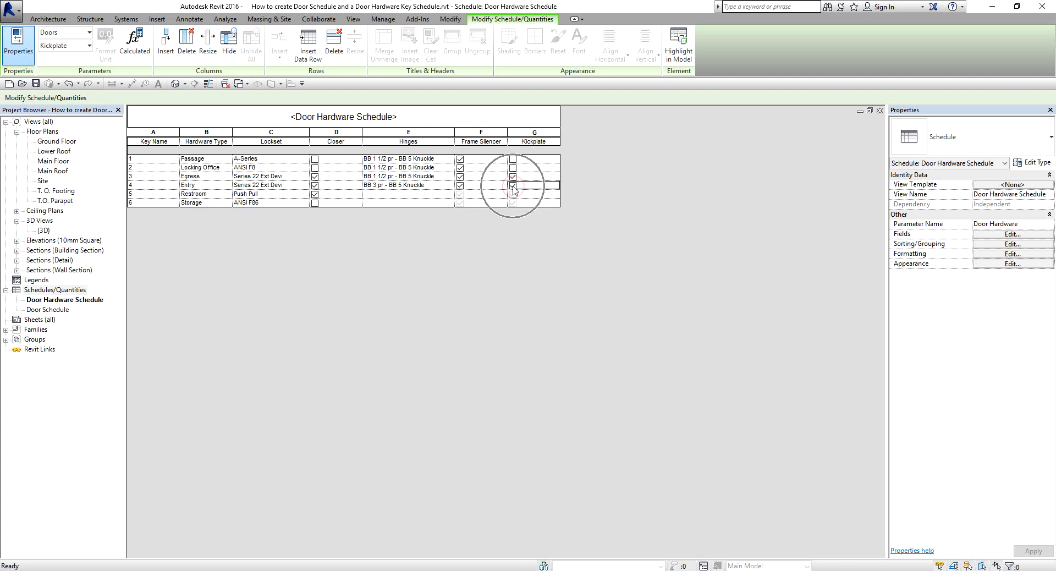
click(512, 186)
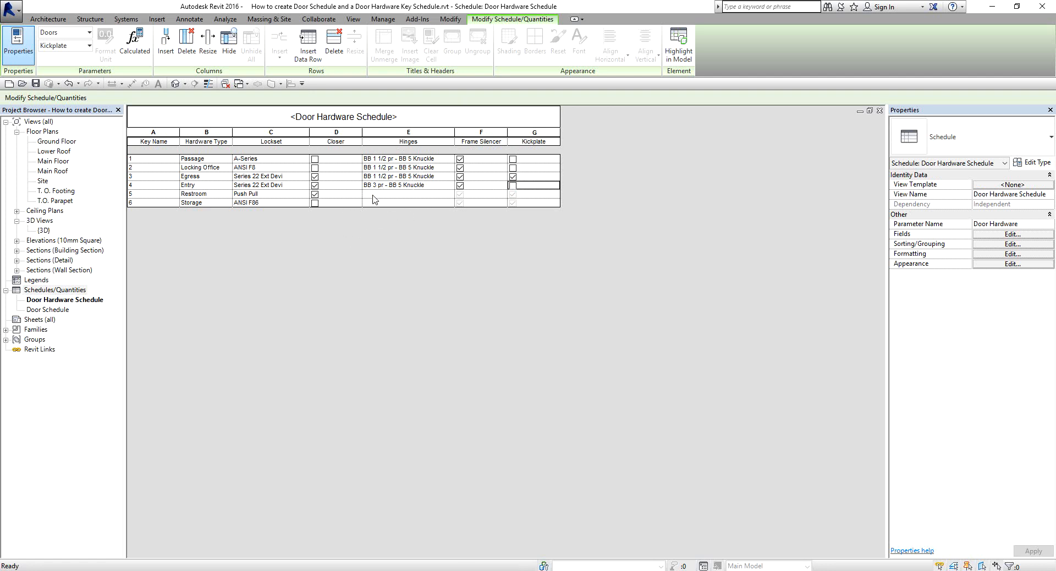
Set Hinges to BB 1 1/2 pr - BB 5 Knuckle for the Restroom and Storage rows.
click(373, 196)
click(448, 194)
click(416, 200)
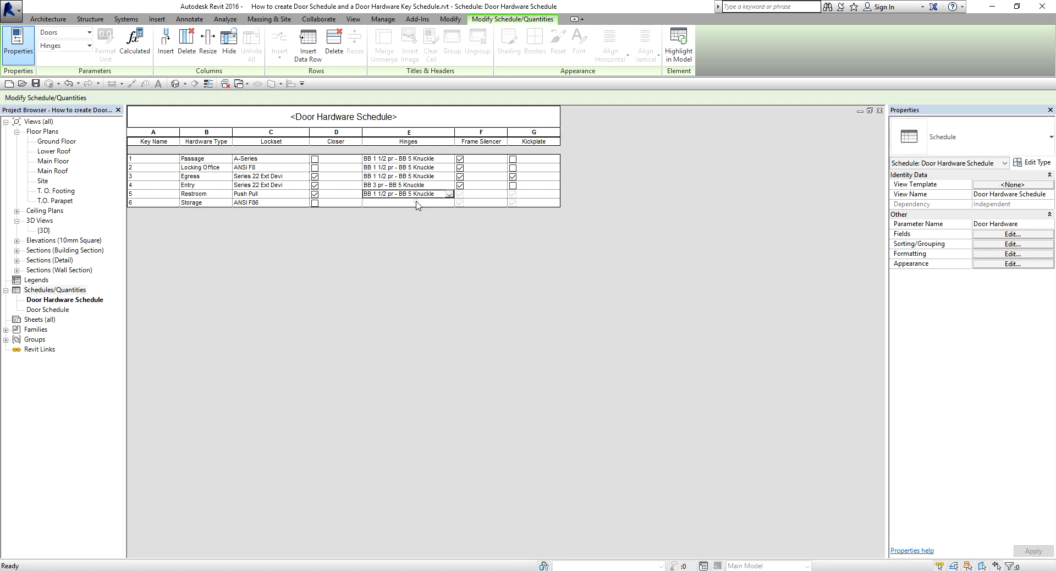
click(448, 204)
click(416, 211)
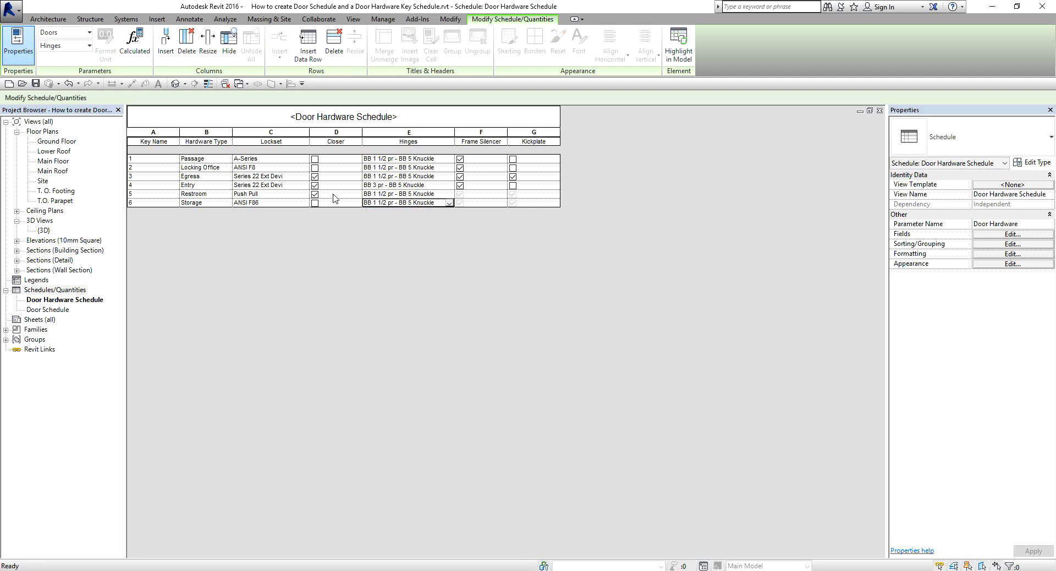
Set Frame Silencer to Yes for Restroom and No for Storage, and Kickplate to No for both rows.
click(461, 194)
click(461, 204)
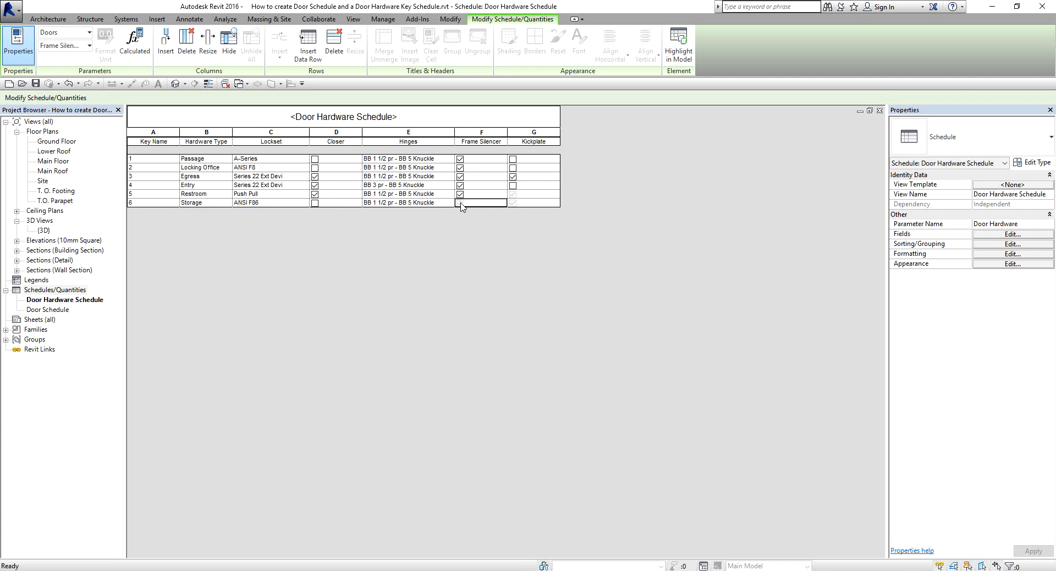
key(ctrl)
key(ctrl)
drag(507, 195, 513, 194)
click(516, 202)
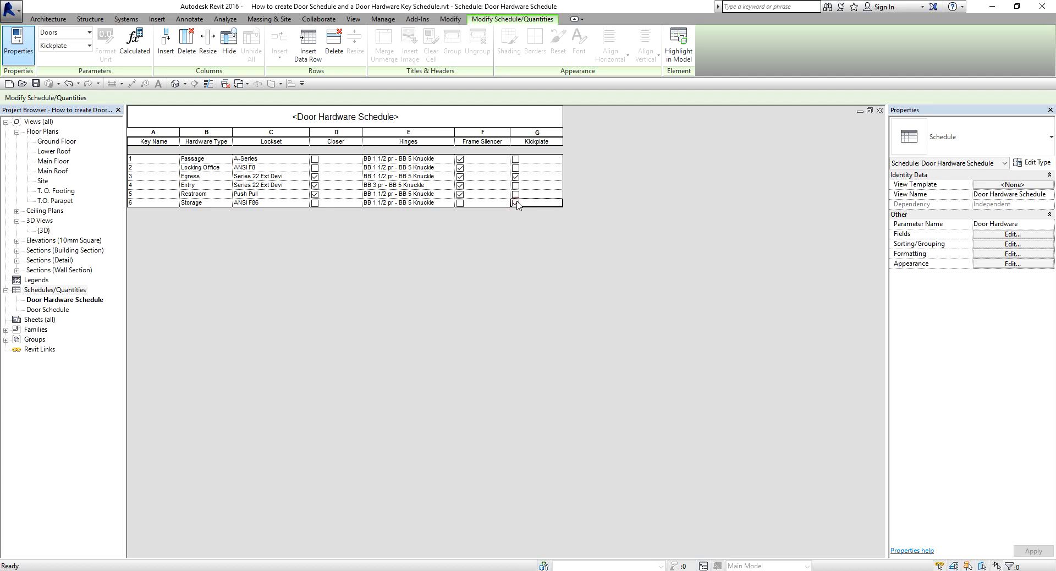
click(517, 202)
click(714, 262)
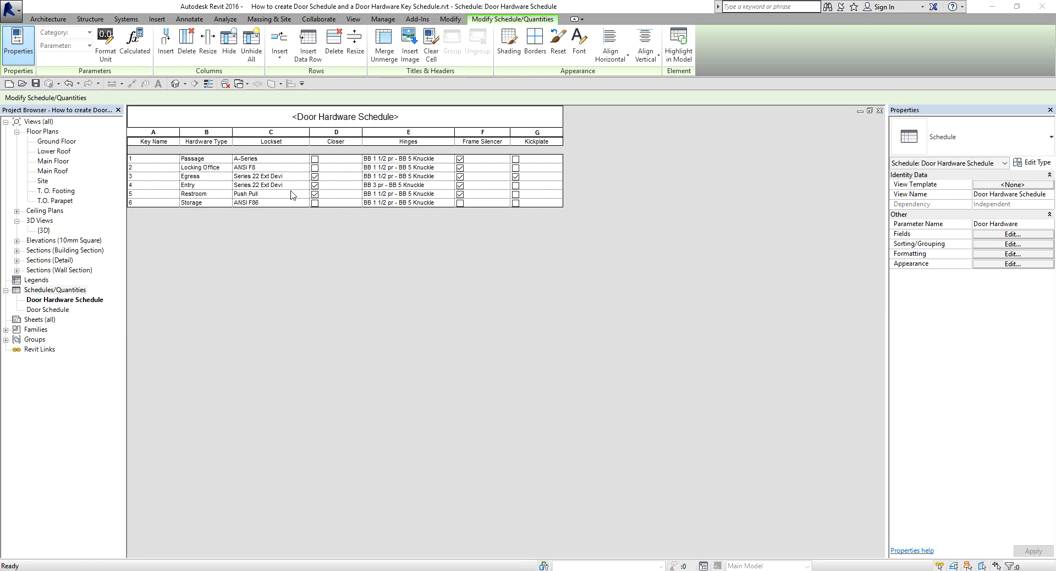
Open the Ground Floor plan view.
double_click(58, 141)
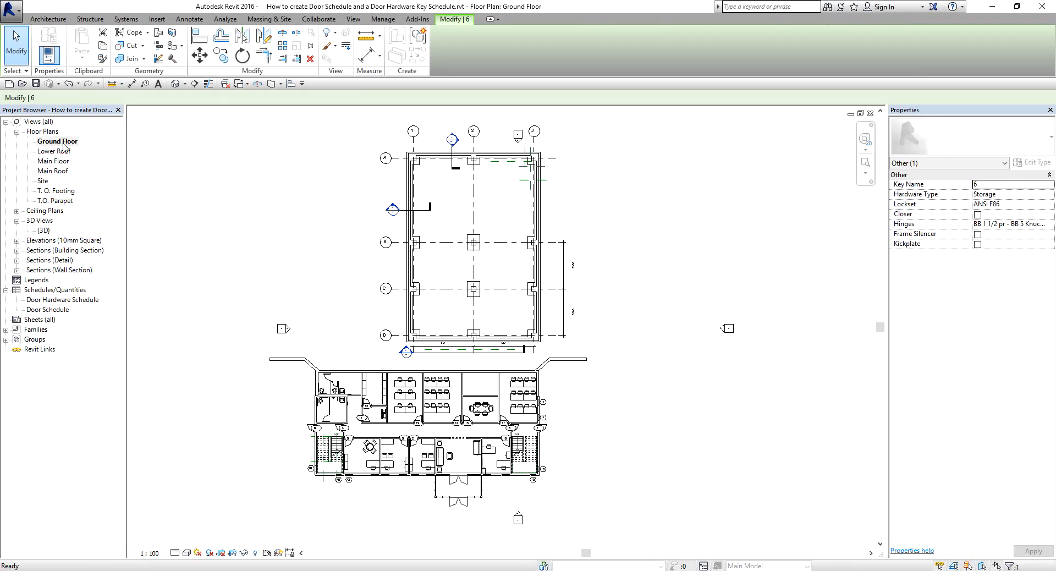
click(676, 430)
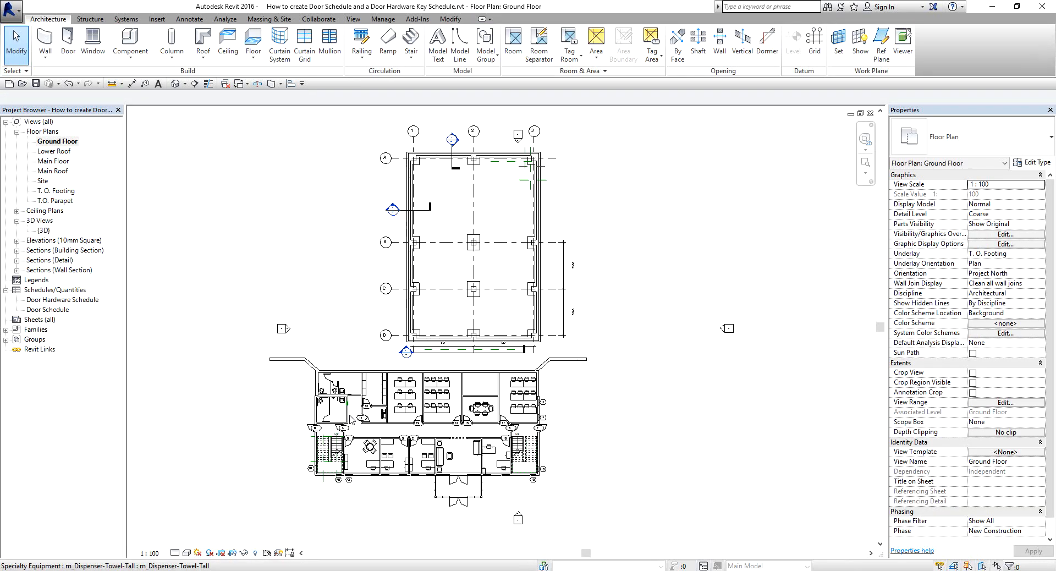
scroll(352, 419, up, 4)
middle_drag(362, 413, 488, 280)
scroll(441, 349, up, 3)
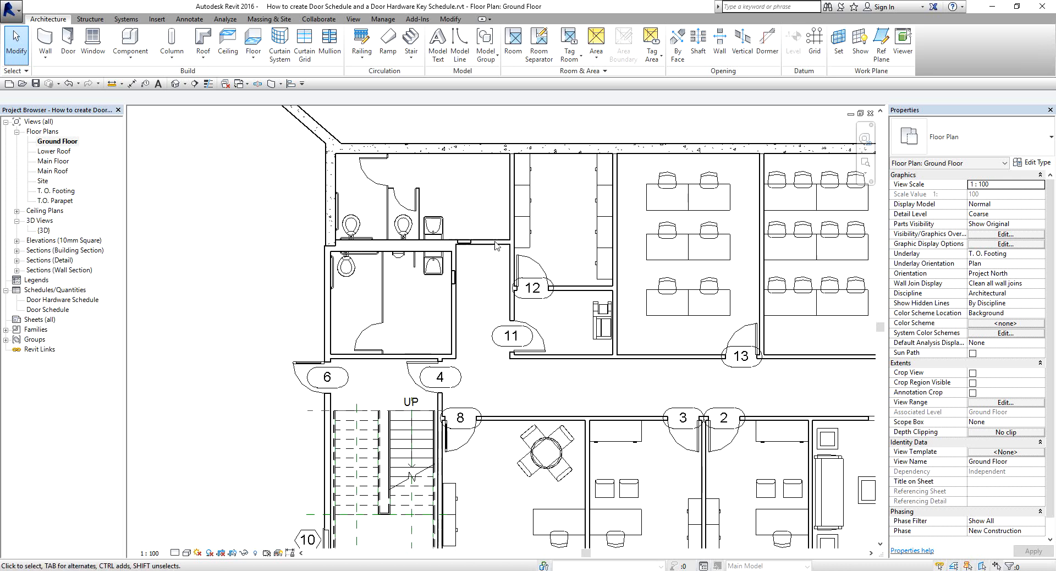
Try to place an M_Single-Flush 864 x 2032mm door in the lower restroom's wall facing door 11.
click(69, 38)
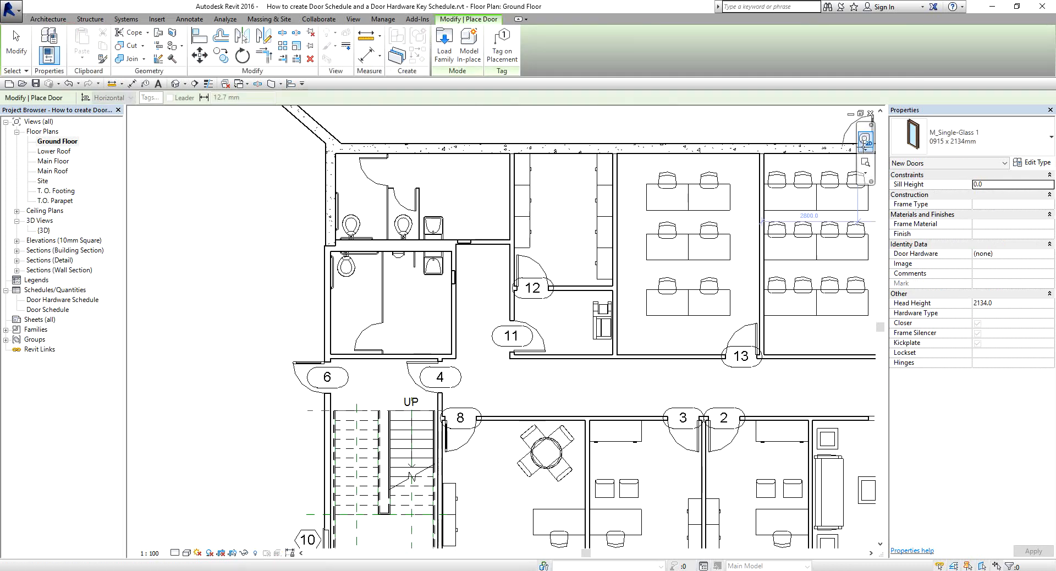
click(995, 143)
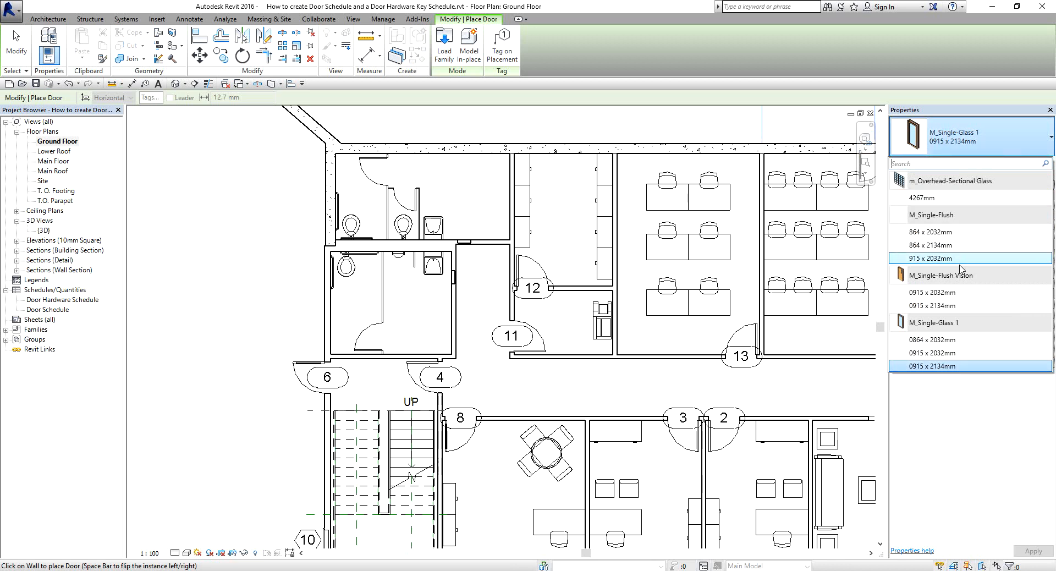
click(950, 293)
click(999, 148)
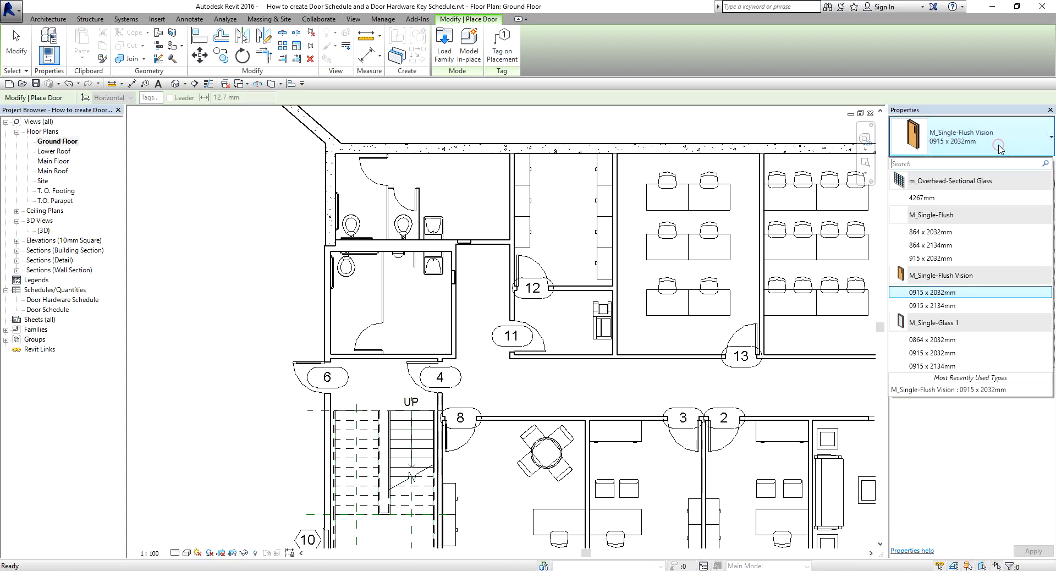
click(944, 234)
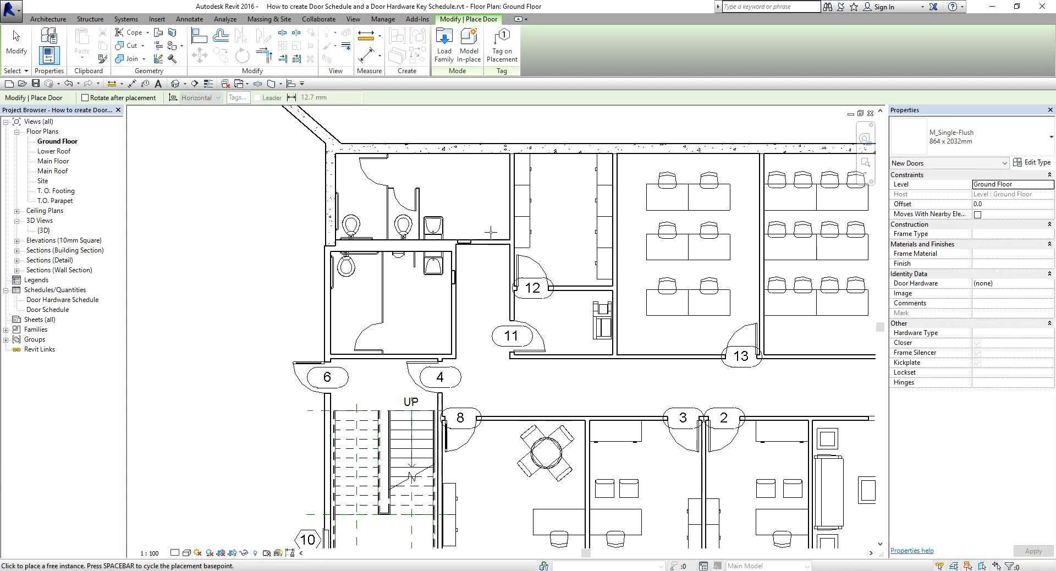
scroll(491, 232, up, 3)
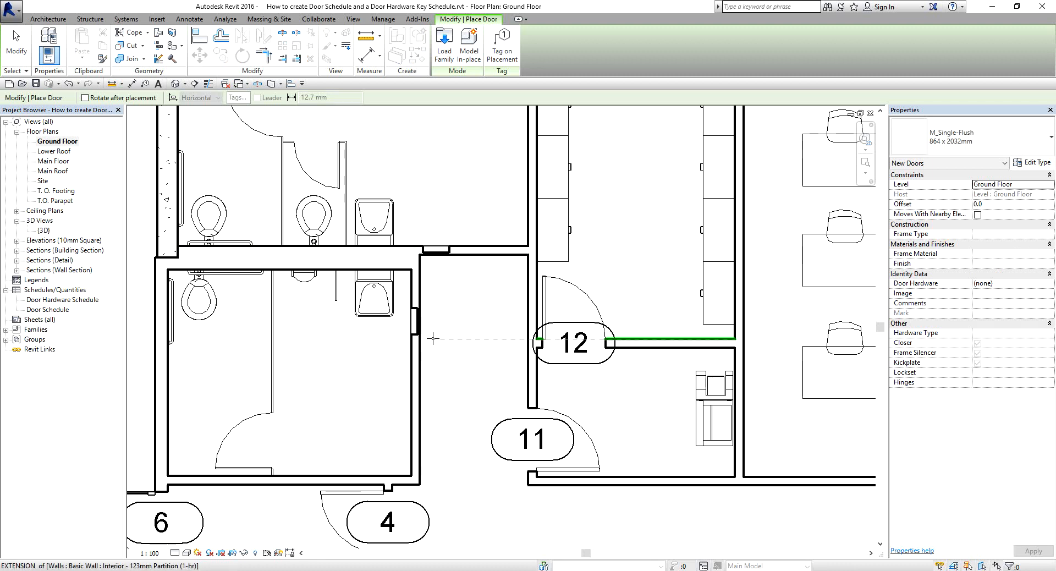
click(410, 374)
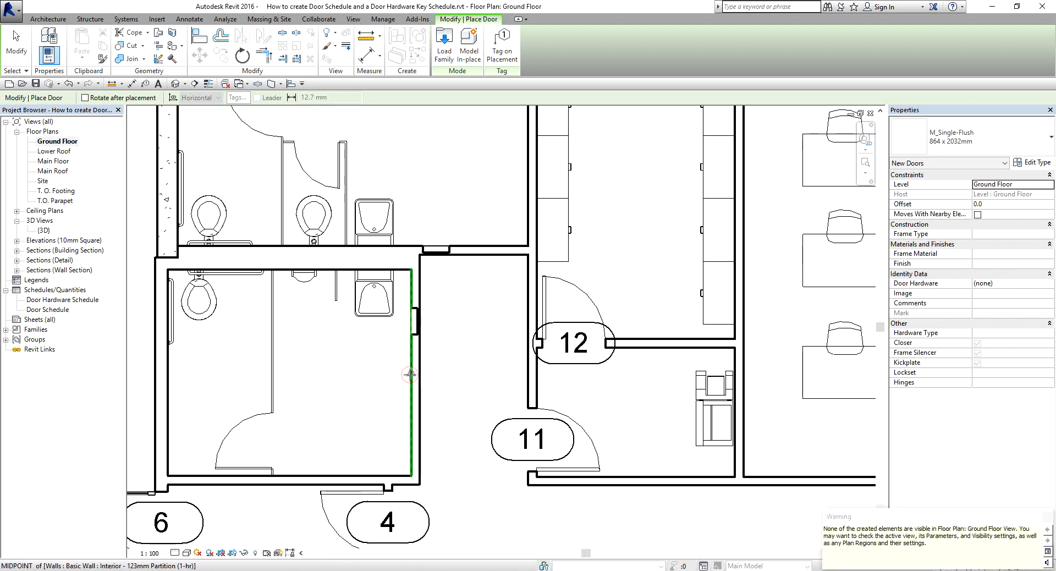
key(Escape)
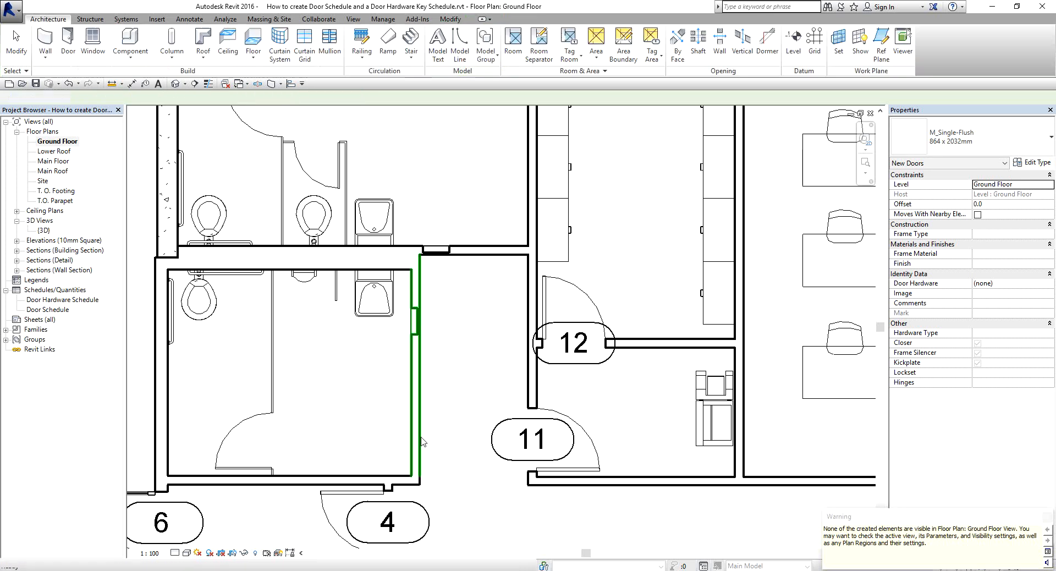
Create doors similar to door 4, placing one in each restroom's wall onto the small hallway, both swinging into the restrooms.
scroll(422, 442, down, 3)
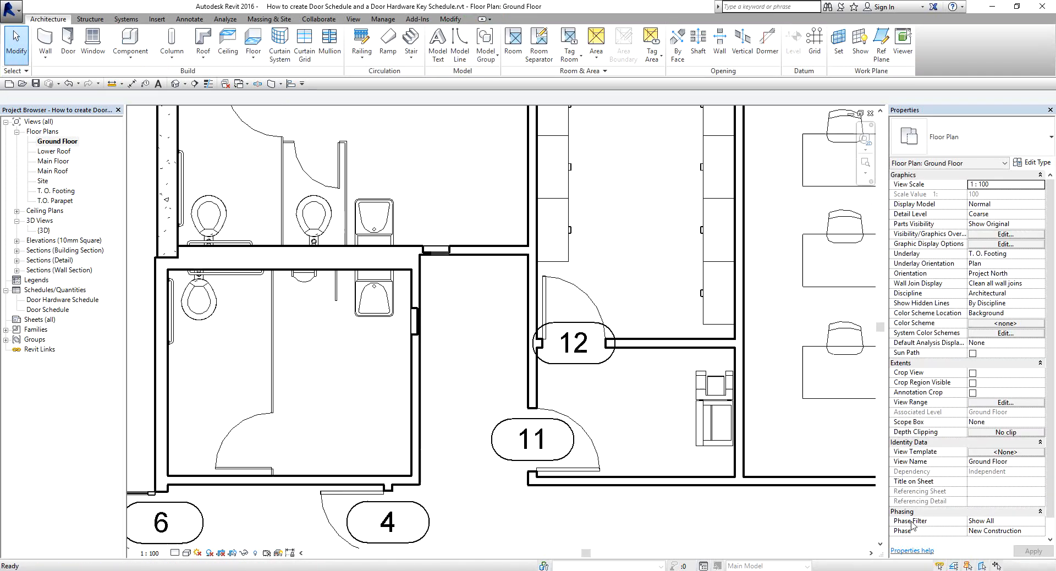
middle_drag(346, 502, 356, 379)
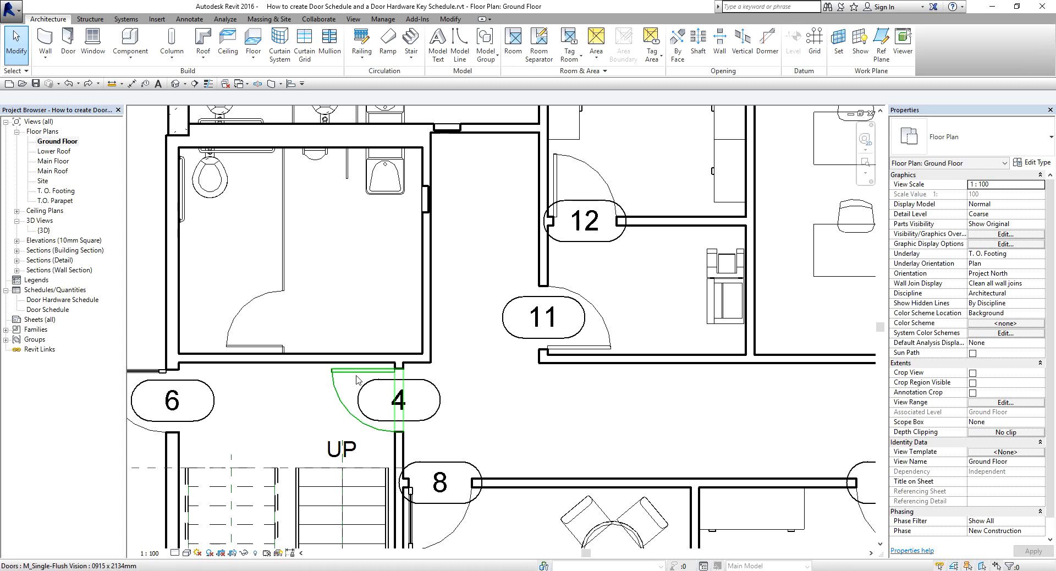
click(357, 380)
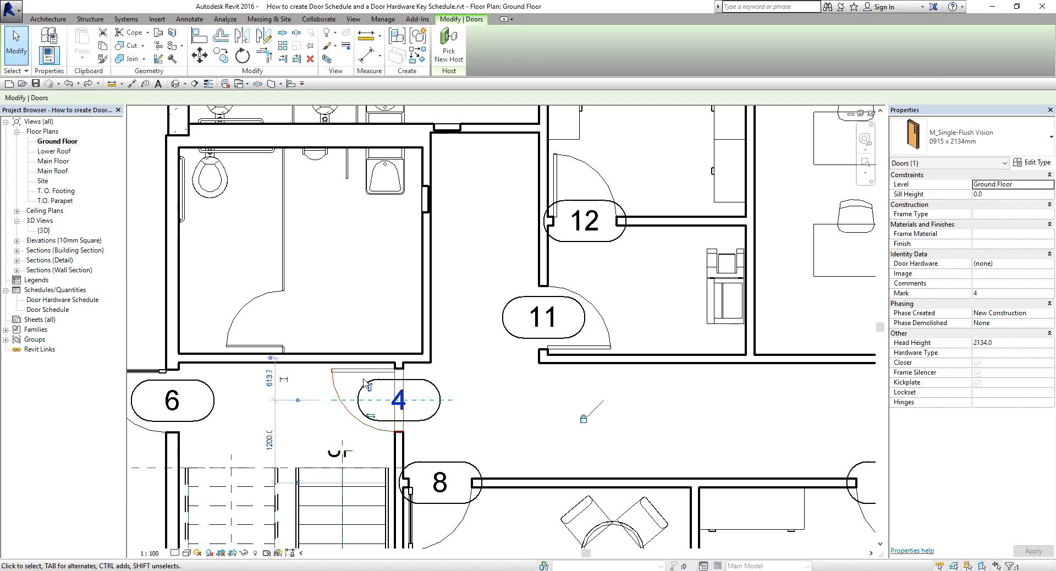
right_click(356, 373)
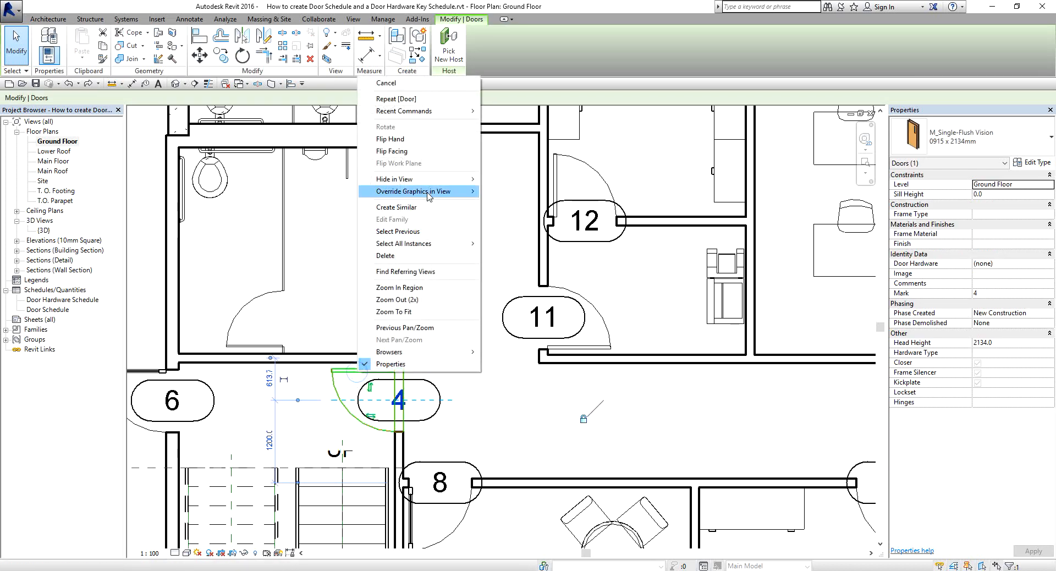
click(410, 209)
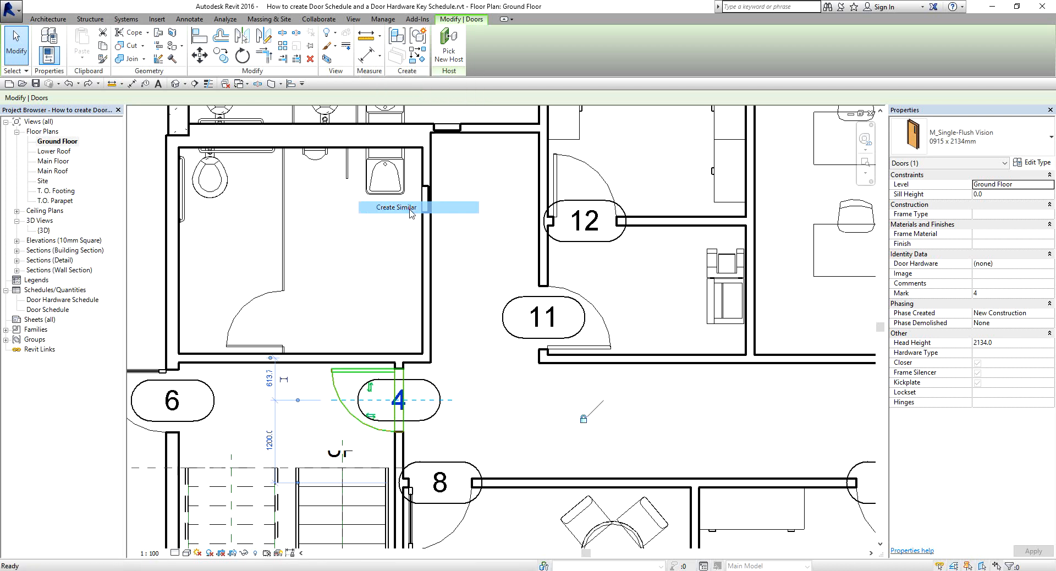
middle_drag(472, 237, 515, 287)
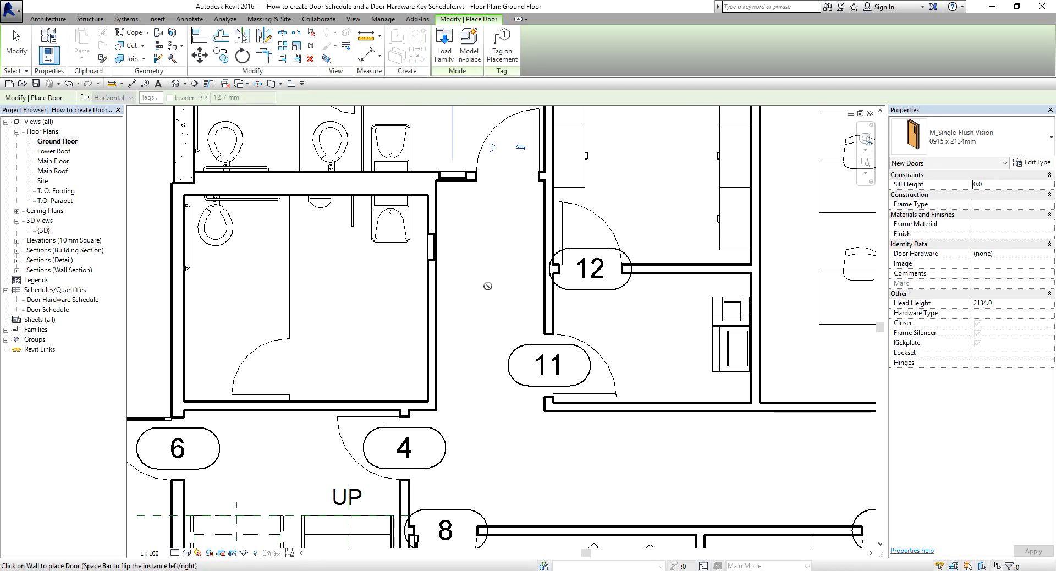
key(space)
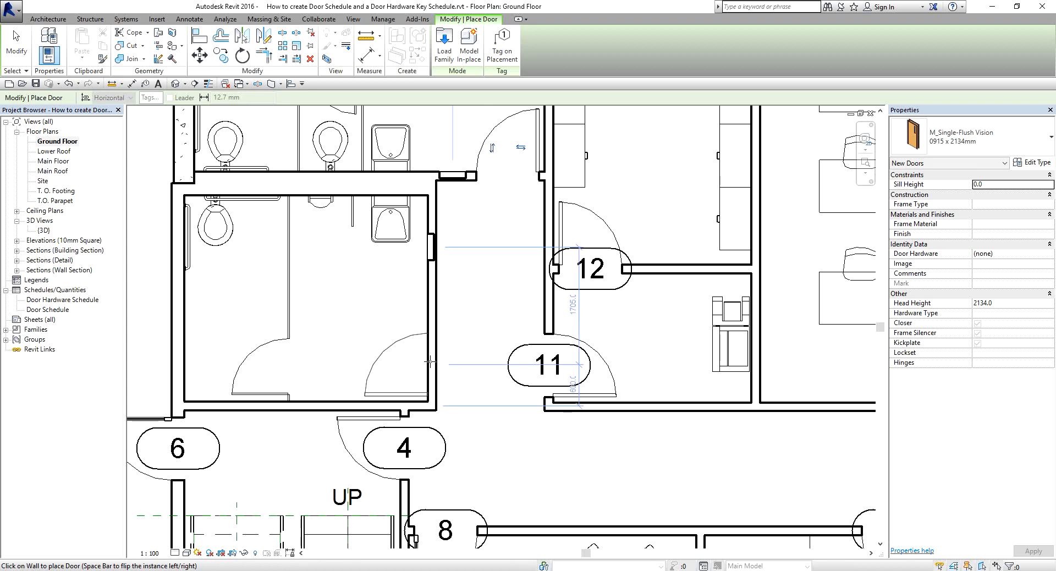
click(431, 362)
key(Escape)
key(Escape)
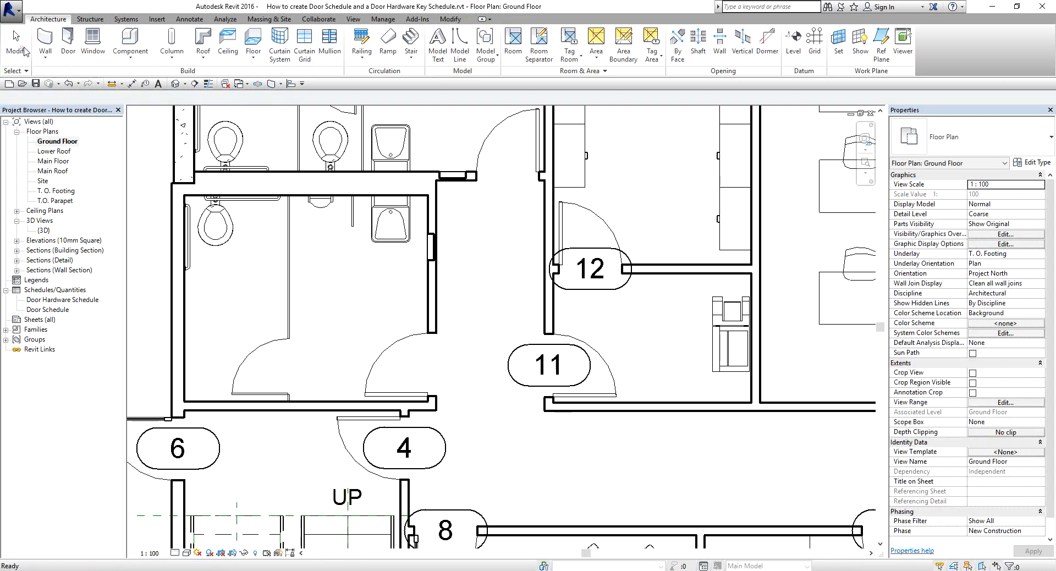
Assign Door Hardware key 3 to both new restroom doors together.
scroll(430, 292, down, 1)
middle_drag(430, 291, 457, 346)
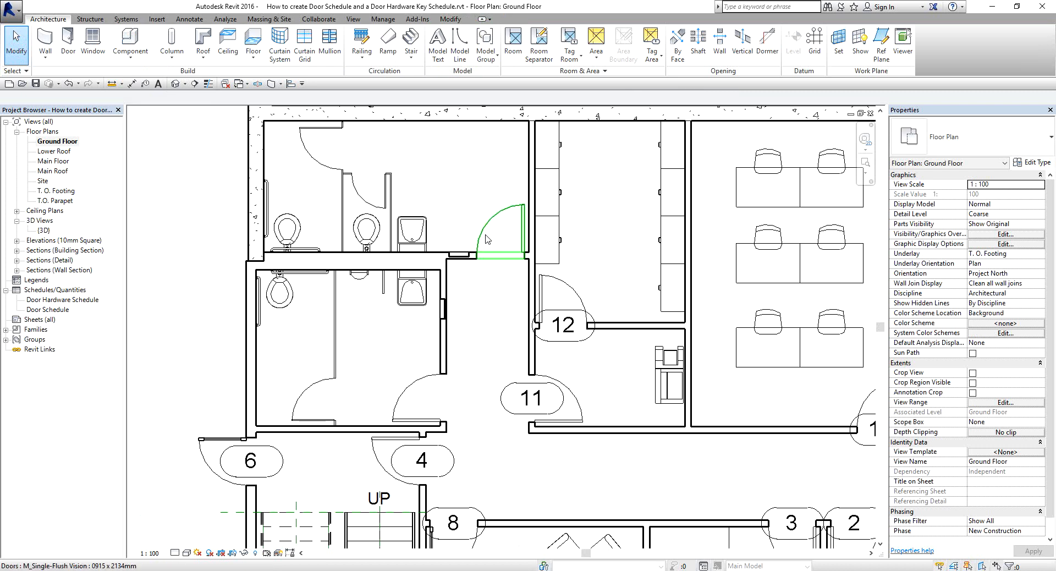
click(482, 236)
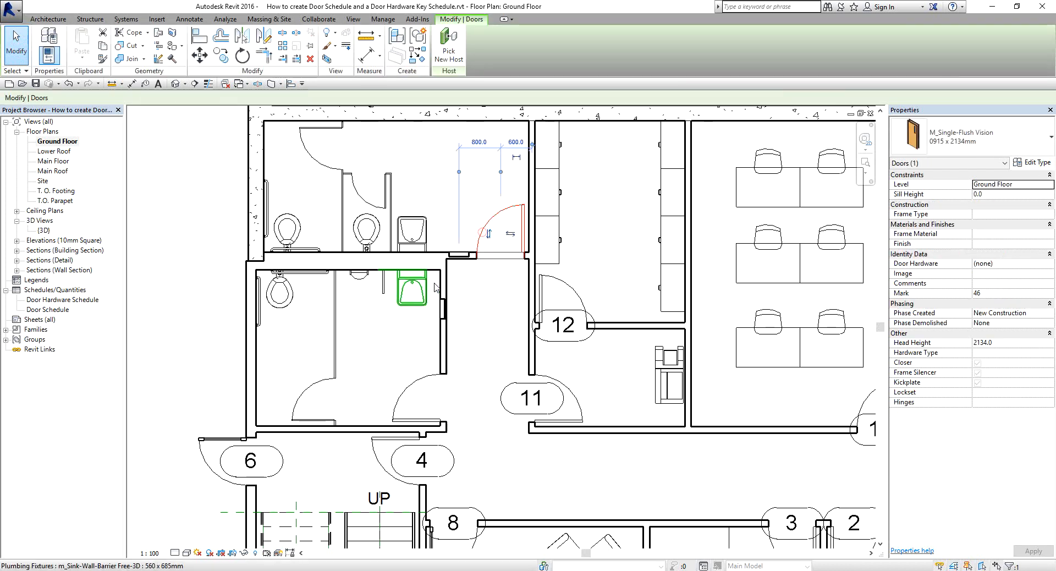
ctrl+click(414, 385)
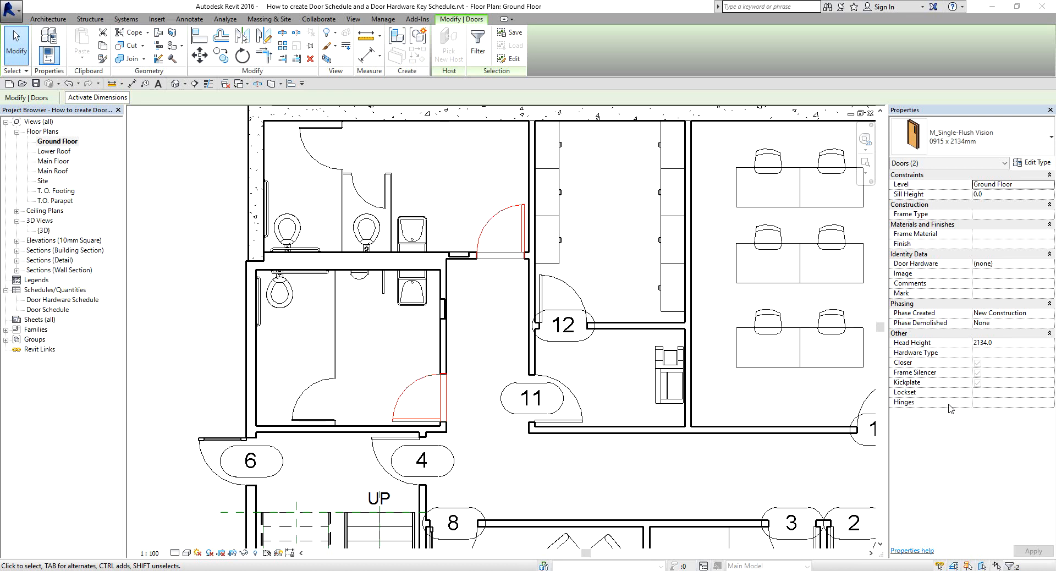
click(1012, 264)
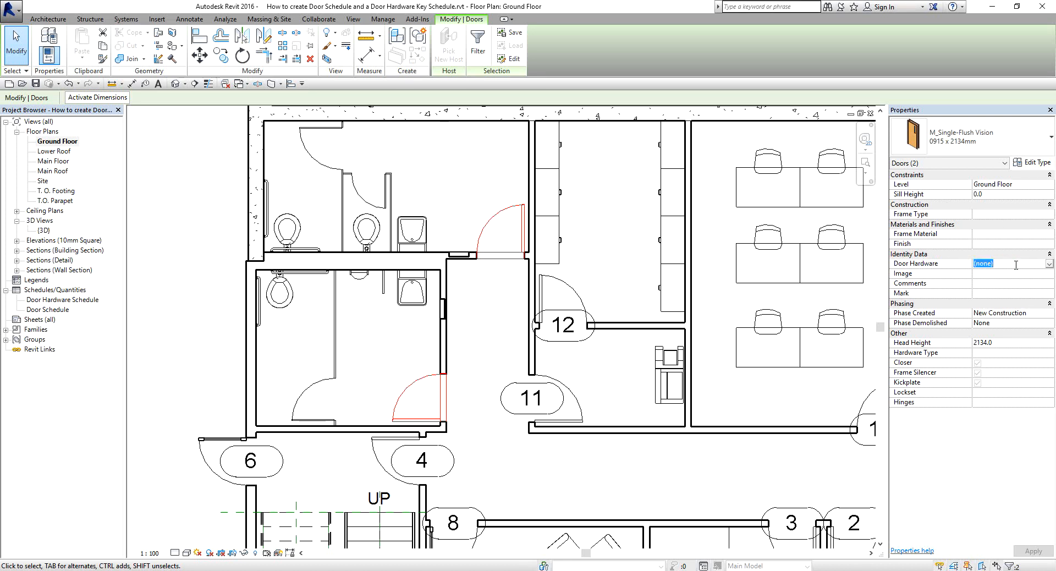
click(1050, 264)
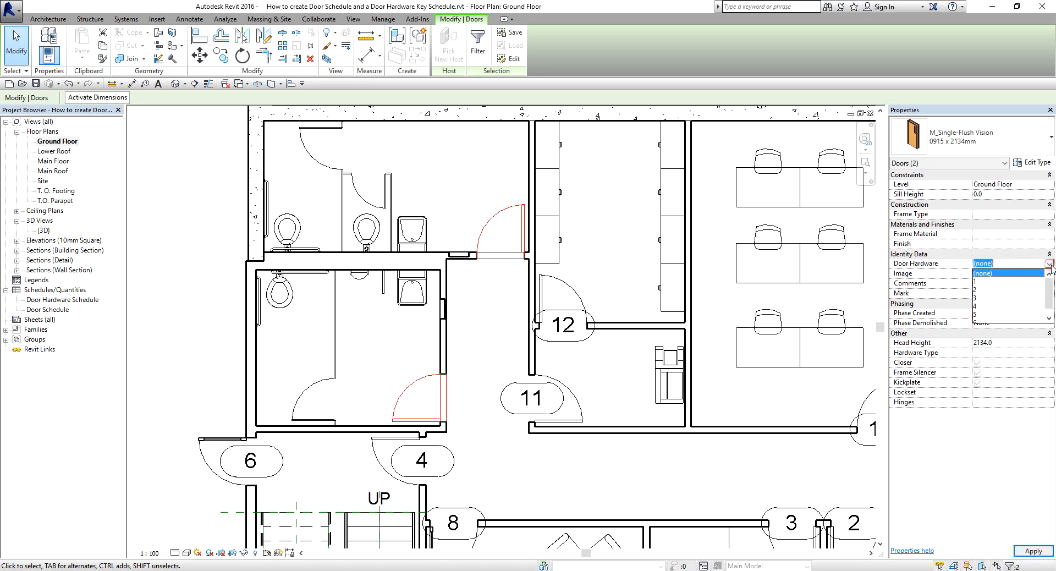
click(978, 297)
click(1033, 551)
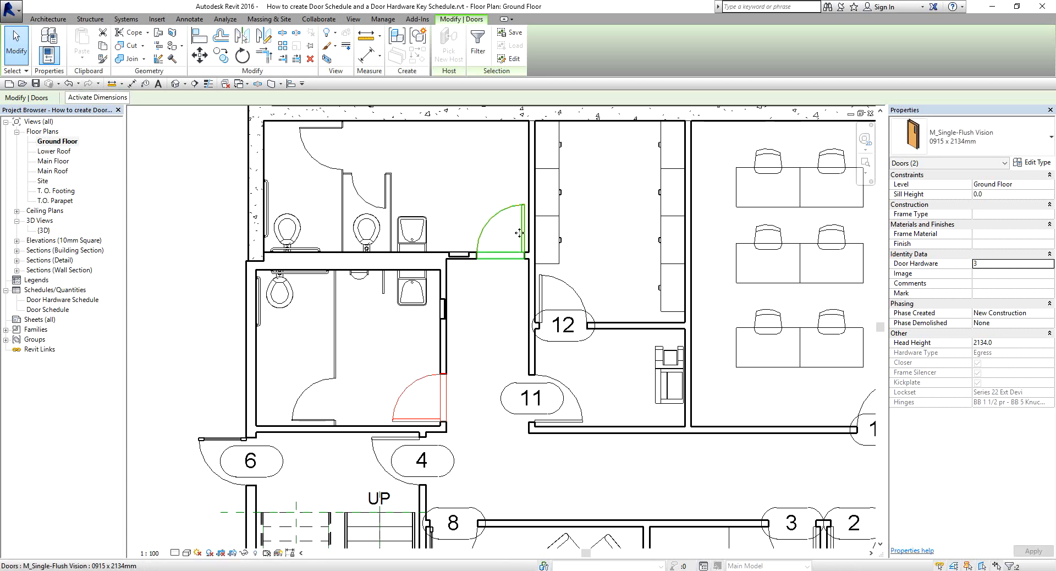
middle_drag(462, 326, 463, 240)
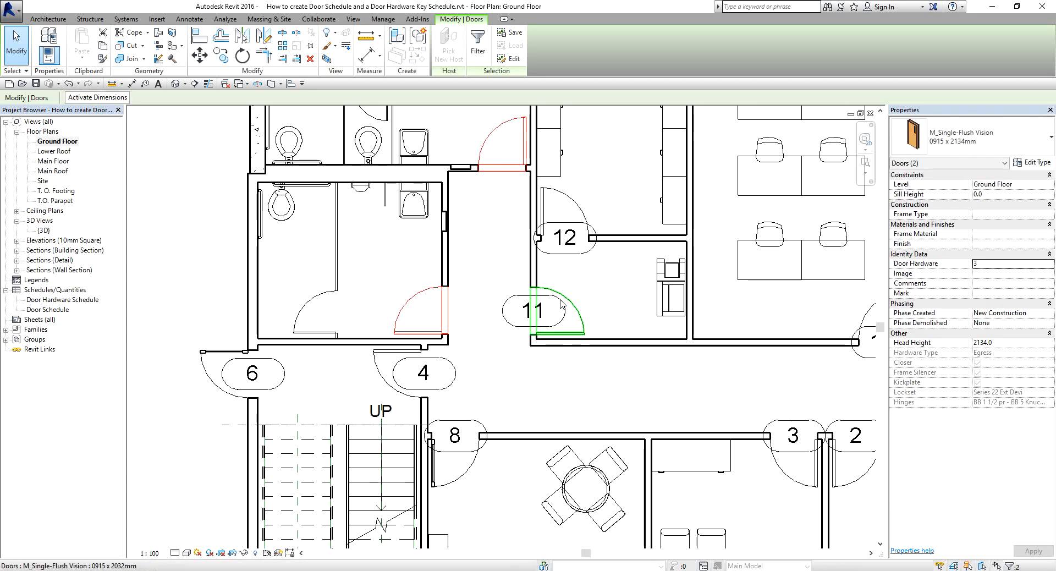
Assign Door Hardware key 1 to doors 12, 11 and 4 together.
click(574, 207)
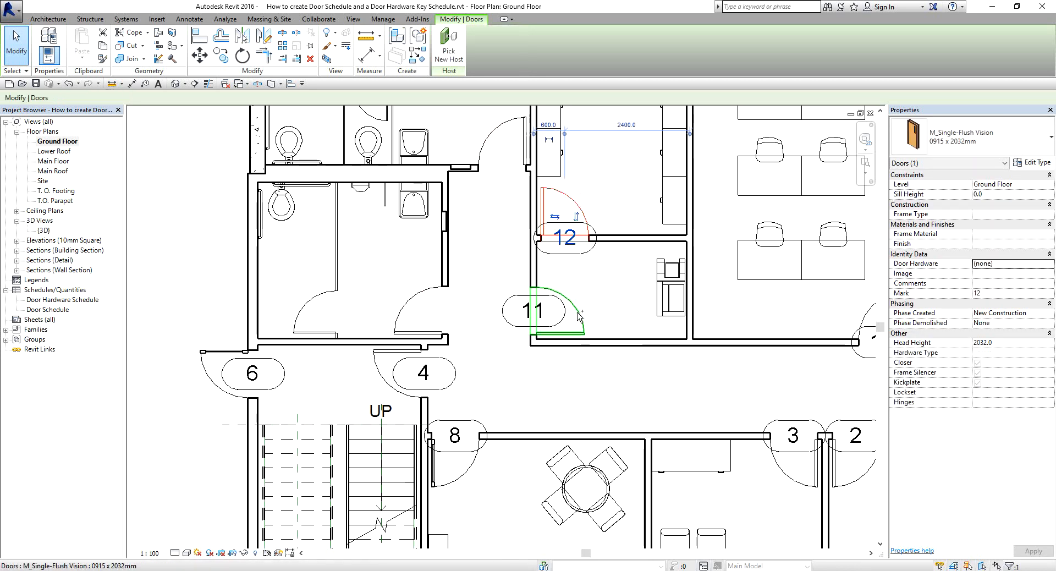
ctrl+click(577, 313)
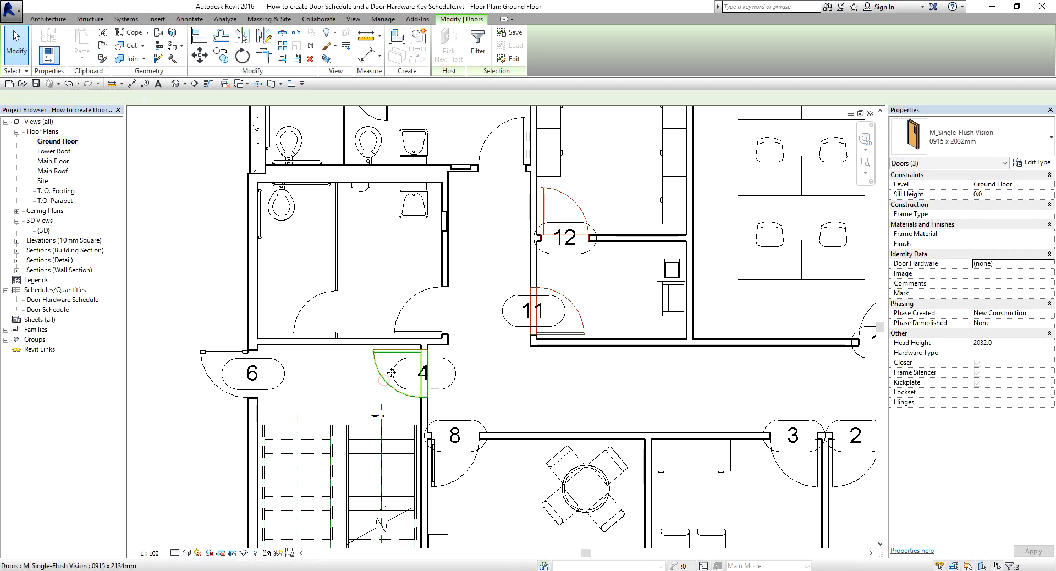
ctrl+click(383, 389)
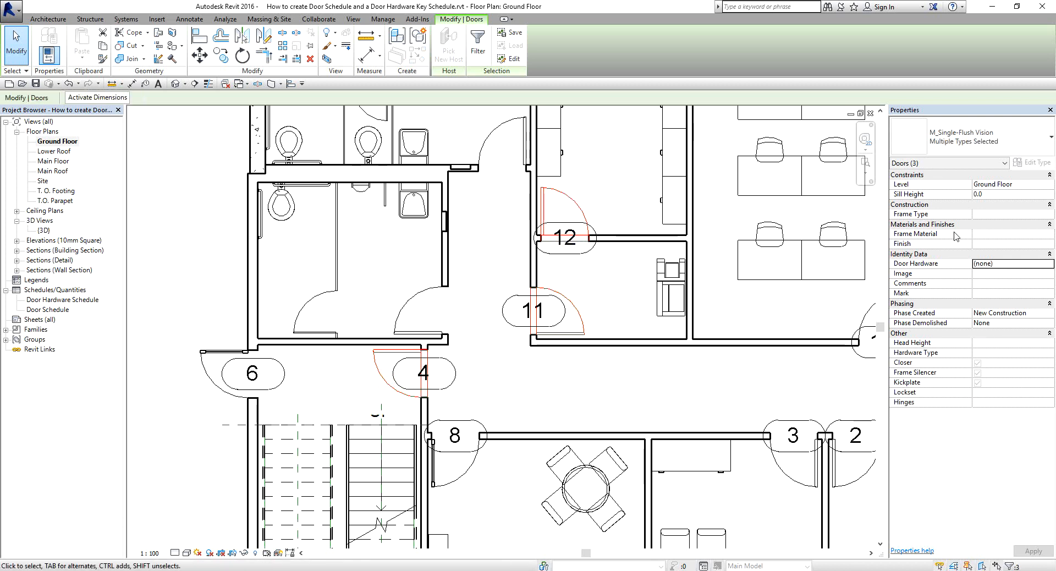
click(1023, 266)
click(1022, 264)
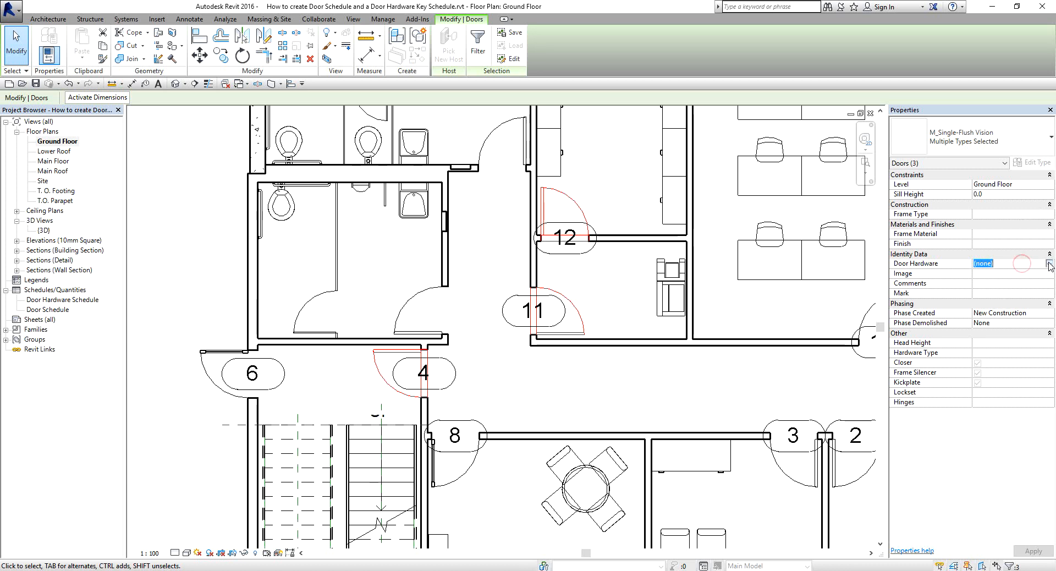
click(1048, 264)
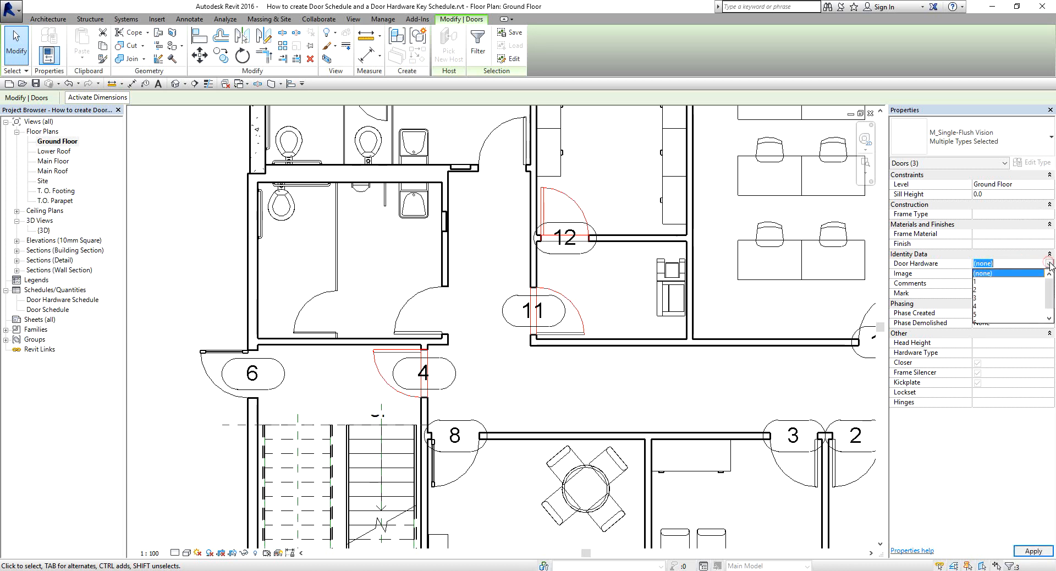
click(981, 284)
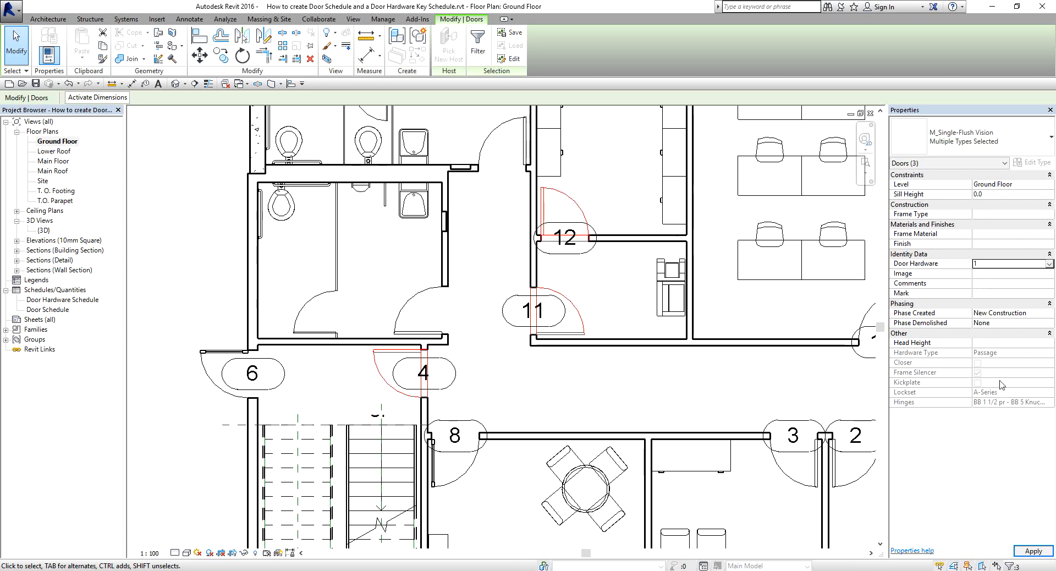
click(1032, 552)
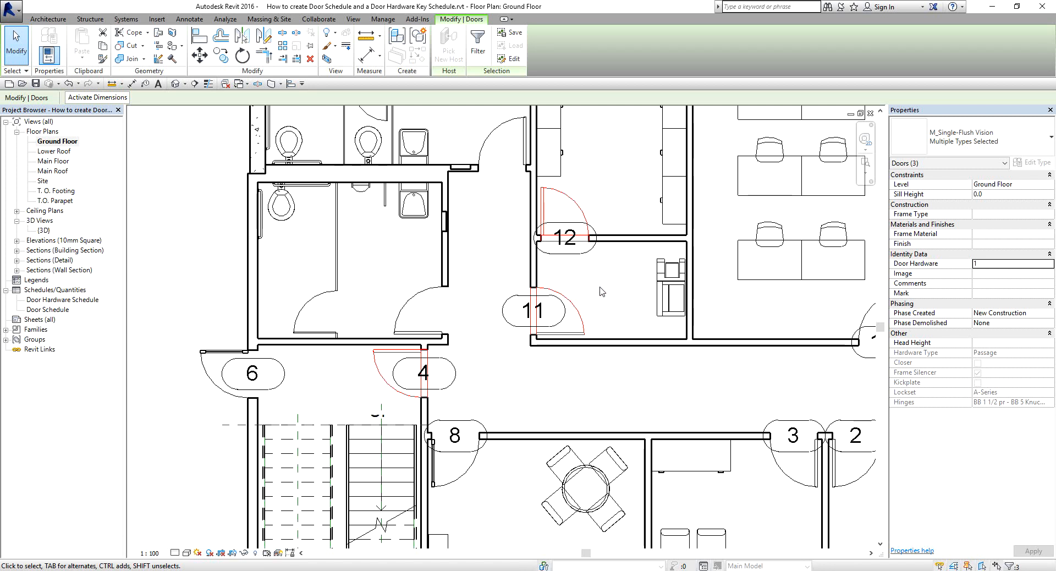
key(Escape)
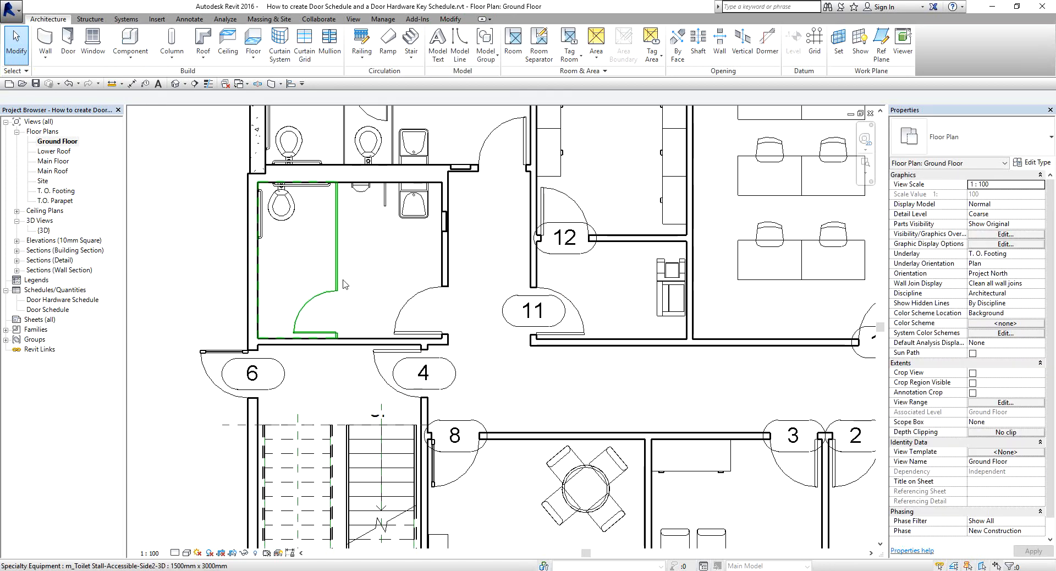
Open the Door Hardware Schedule and review its key rows and hardware columns.
double_click(61, 299)
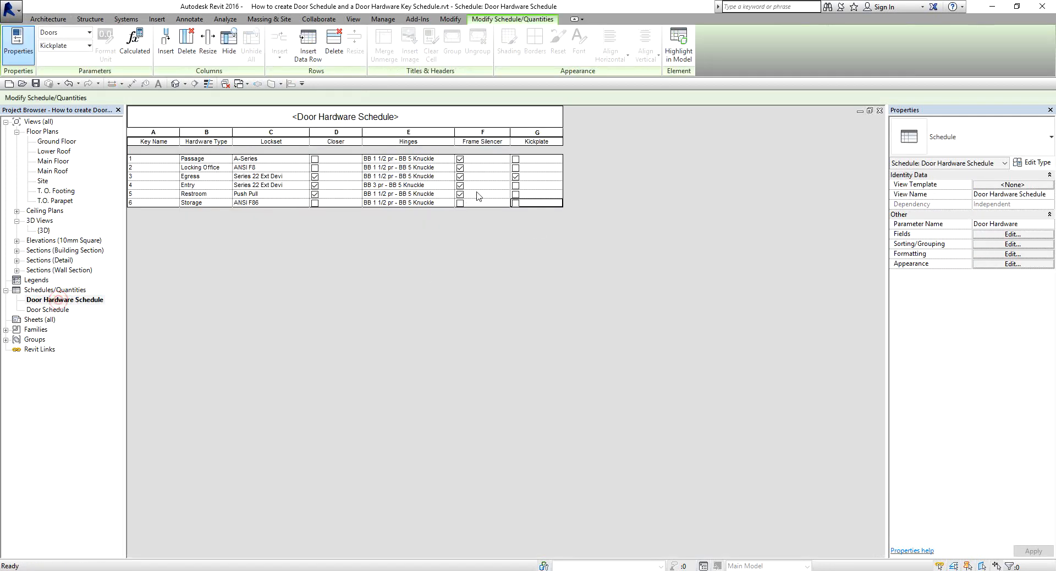
key(ctrl)
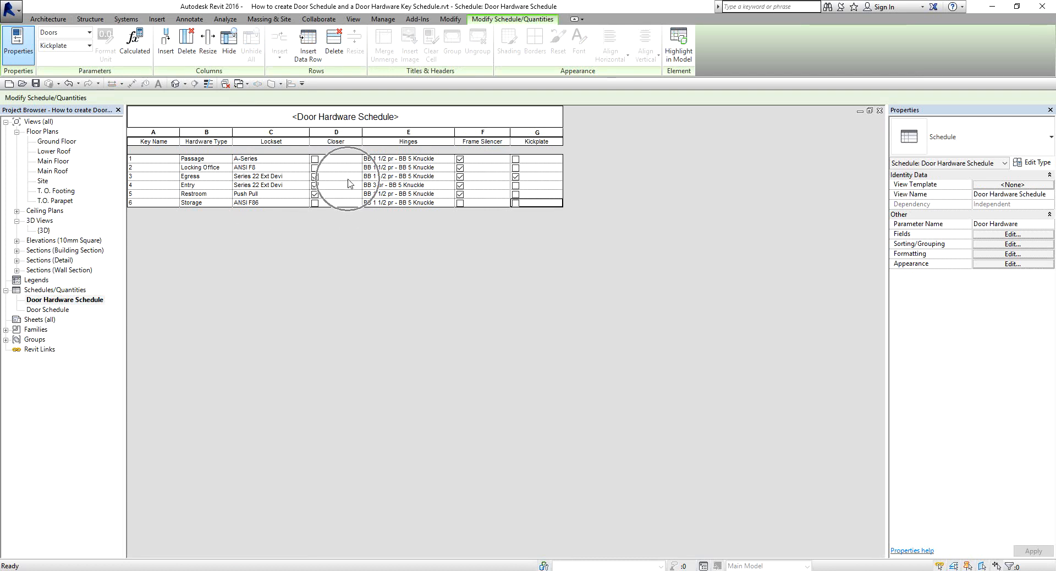
key(ctrl)
key(ctrl)
key(ctrl)
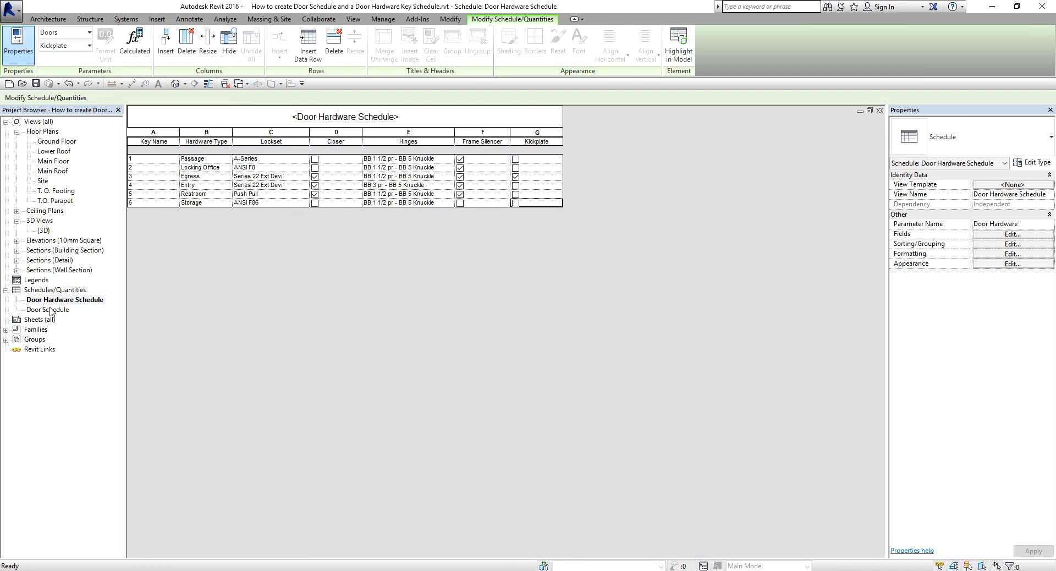
key(ctrl)
Open the Door Schedule view.
key(ctrl)
key(ctrl)
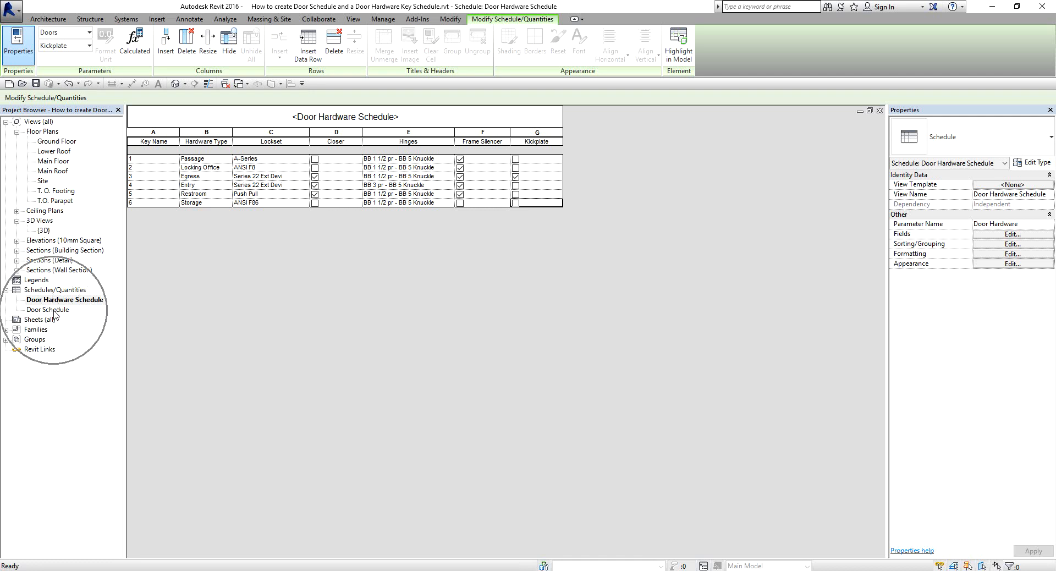
double_click(54, 311)
key(ctrl)
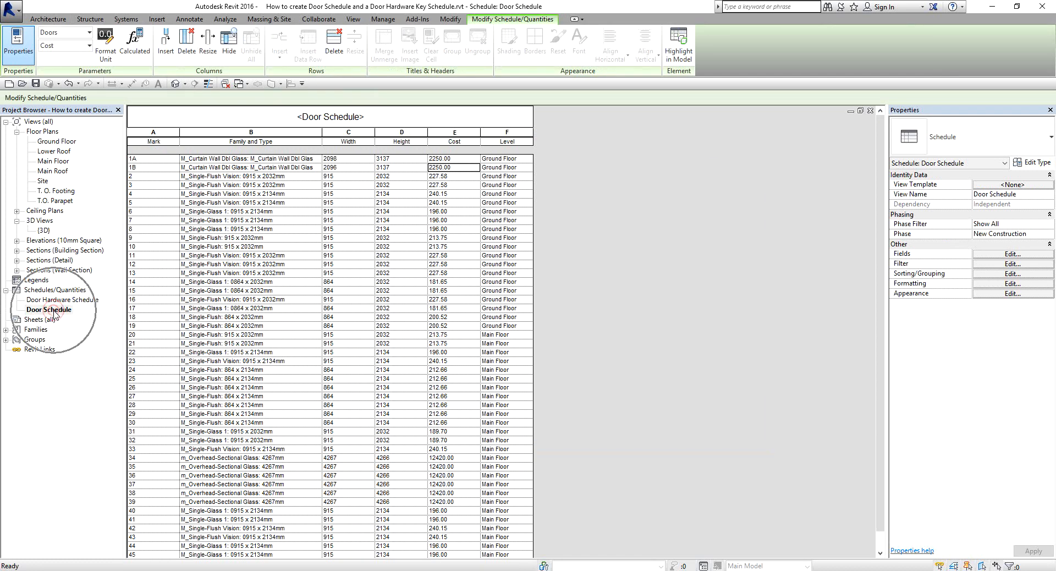
key(ctrl)
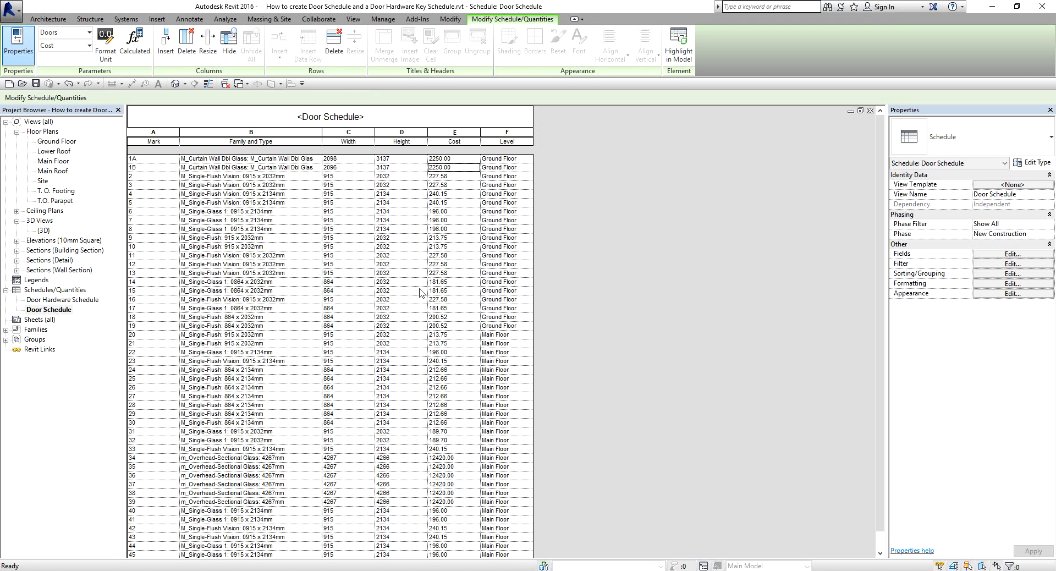
key(ctrl)
key(ctrl)
key(ctrl)
key(ctrl)
Add the Door Hardware, Hardware Type, Lockset and Hinges fields to the Door Schedule, in that order.
click(987, 254)
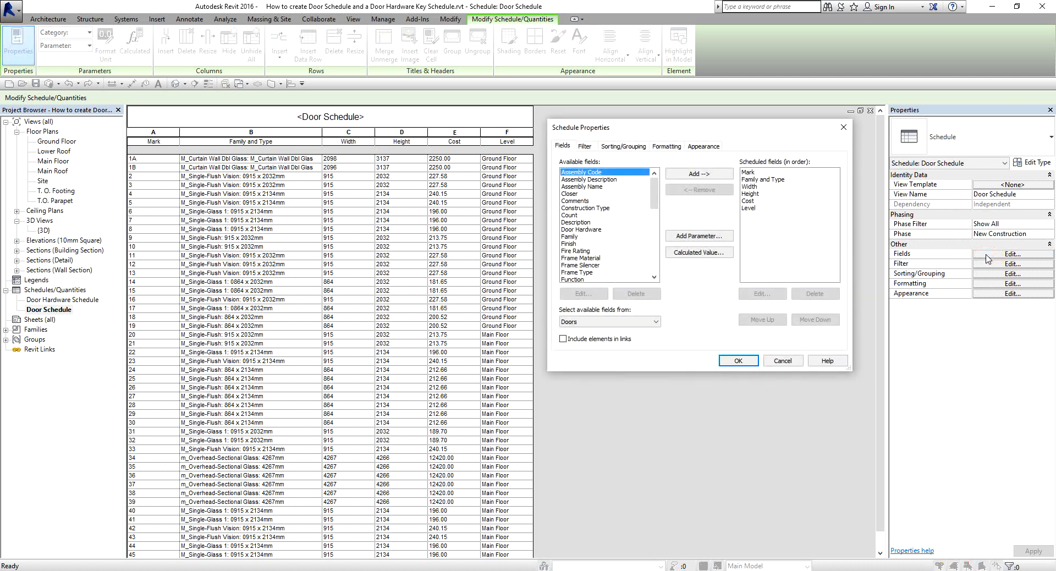
drag(650, 194, 655, 168)
double_click(591, 230)
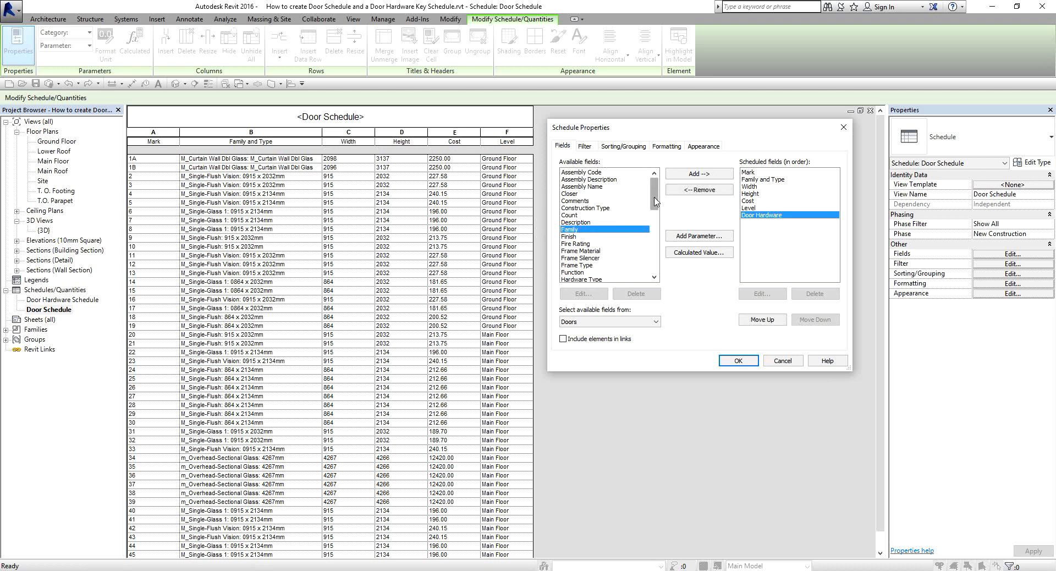
scroll(655, 201, down, 2)
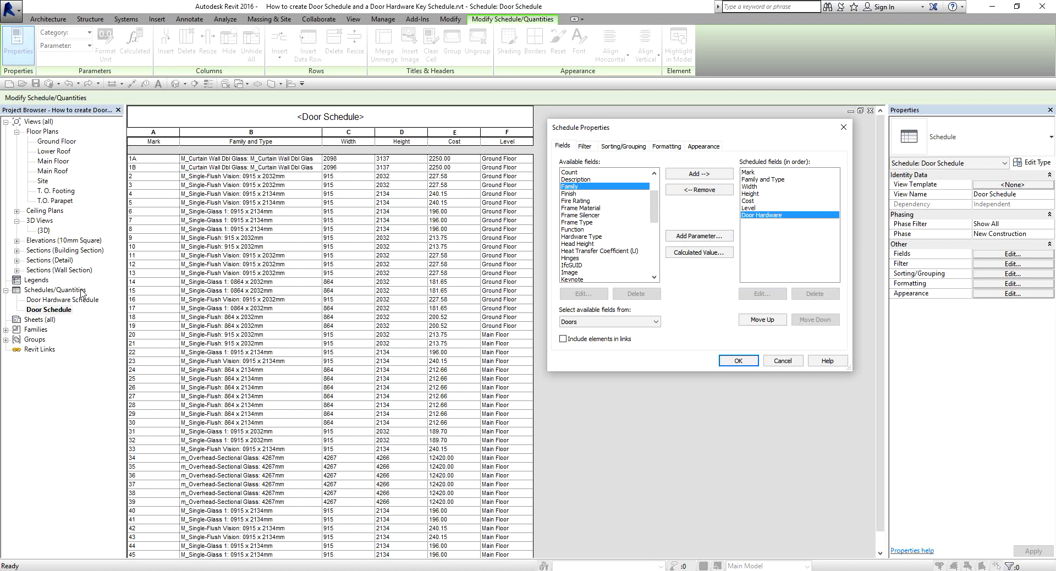
key(ctrl)
key(ctrl)
key(ctrl)
double_click(585, 238)
click(574, 272)
scroll(577, 272, down, 2)
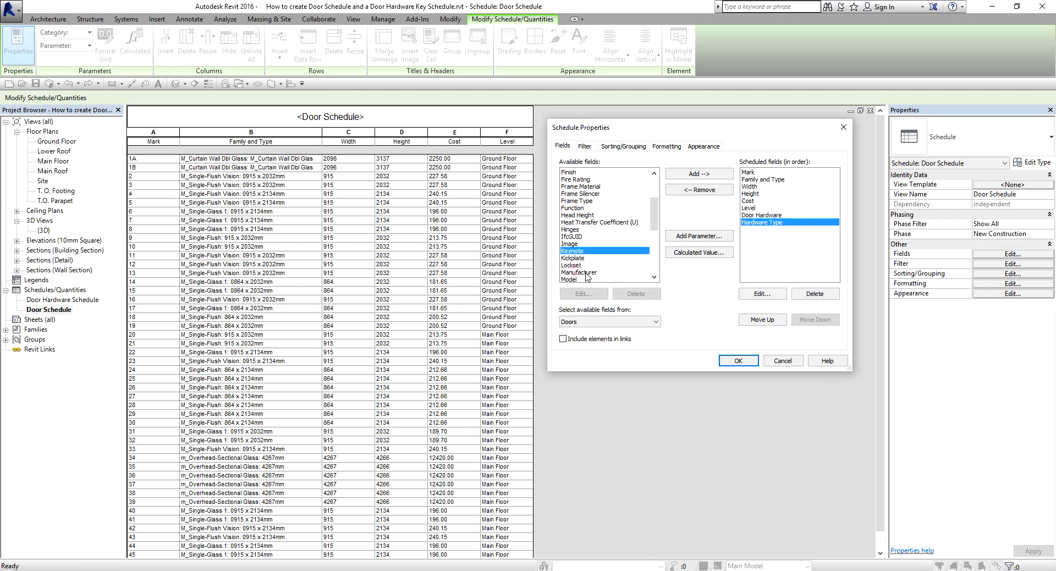
double_click(575, 245)
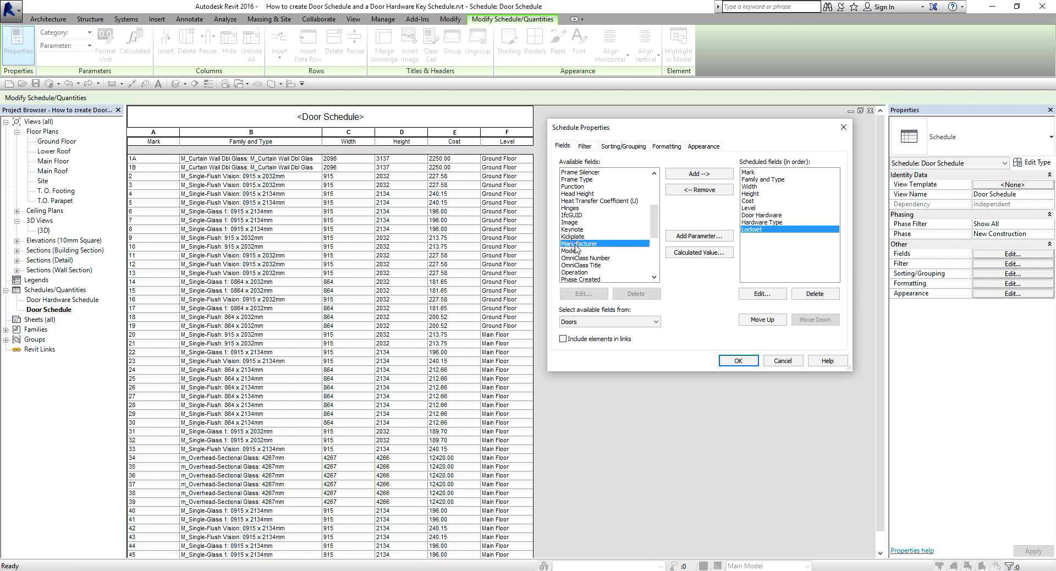
double_click(573, 209)
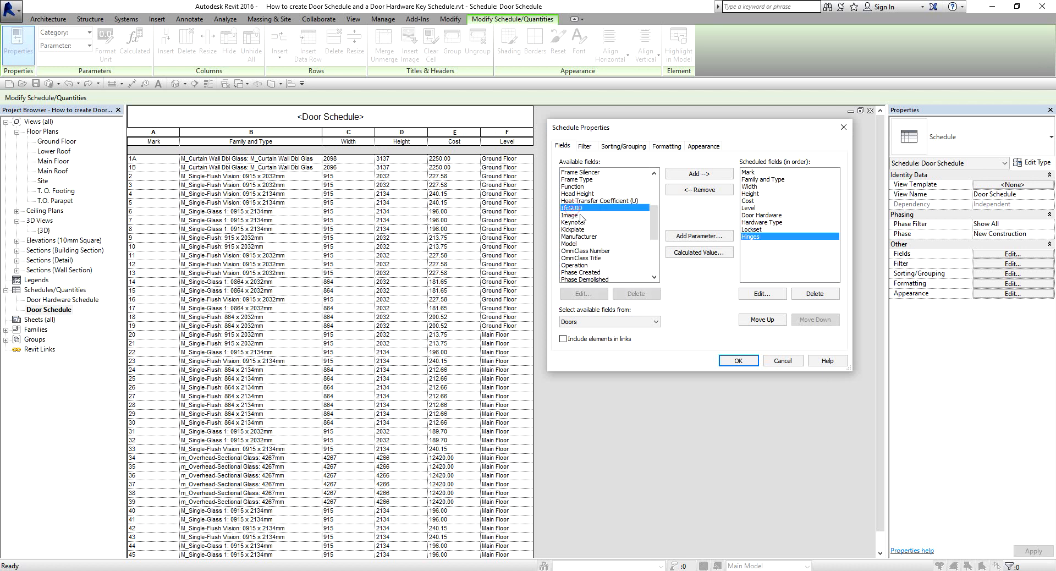
Add the Closer, Frame Silencer and Kickplate fields after Hinges and apply the new field list to the Door Schedule.
scroll(578, 207, up, 3)
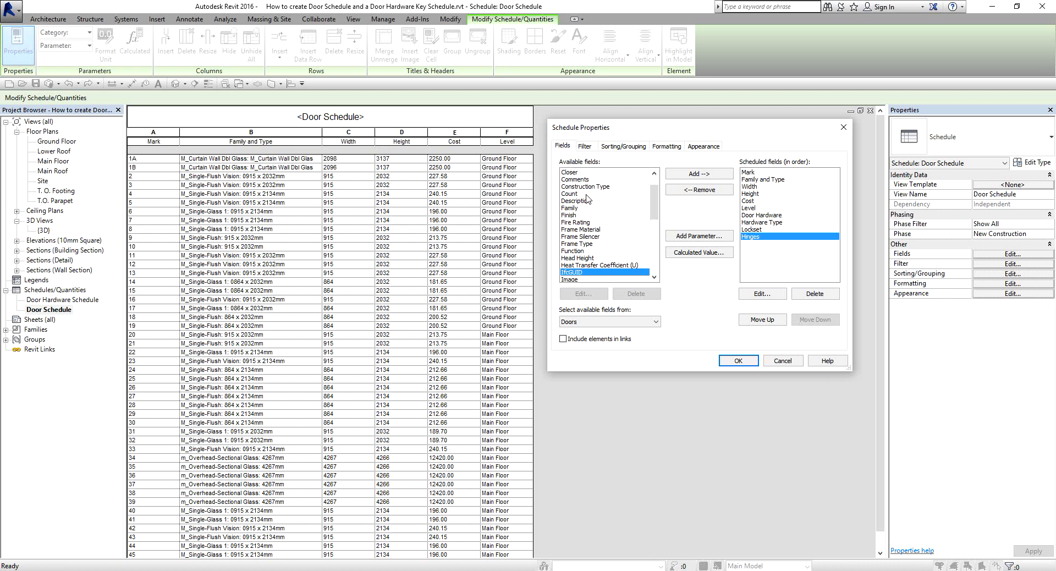
double_click(572, 173)
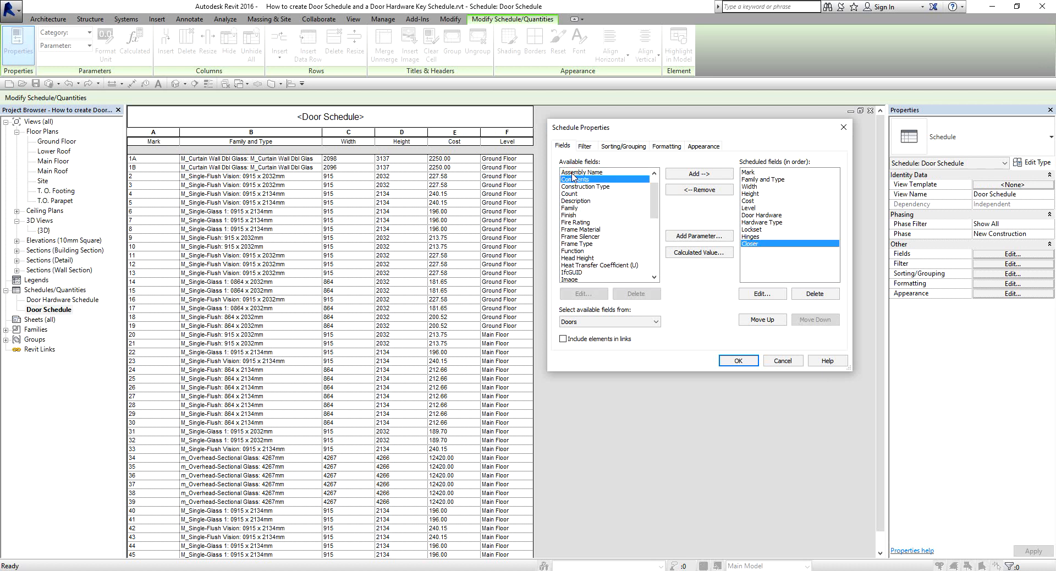
double_click(582, 238)
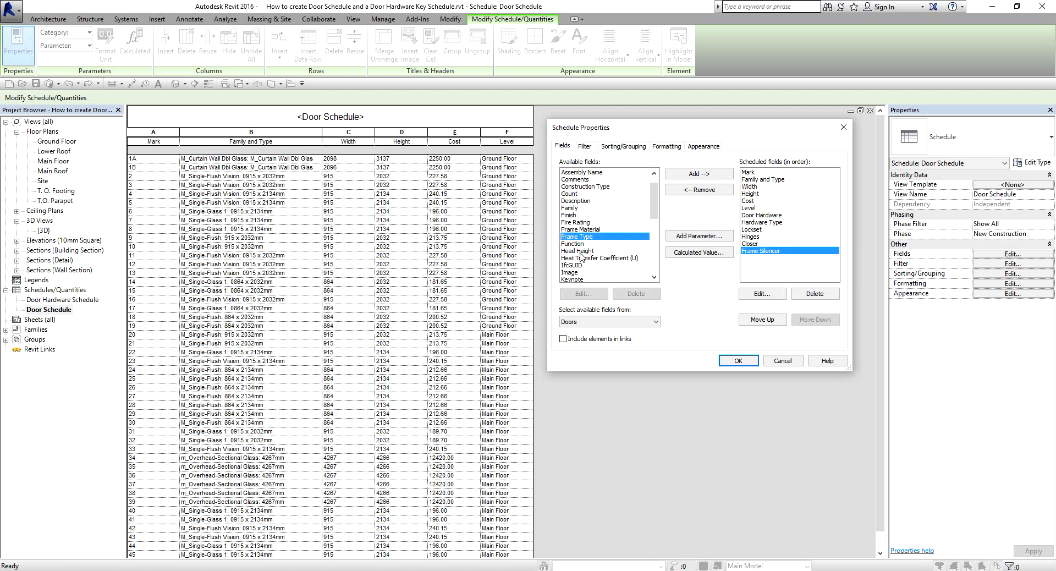
scroll(579, 264, down, 3)
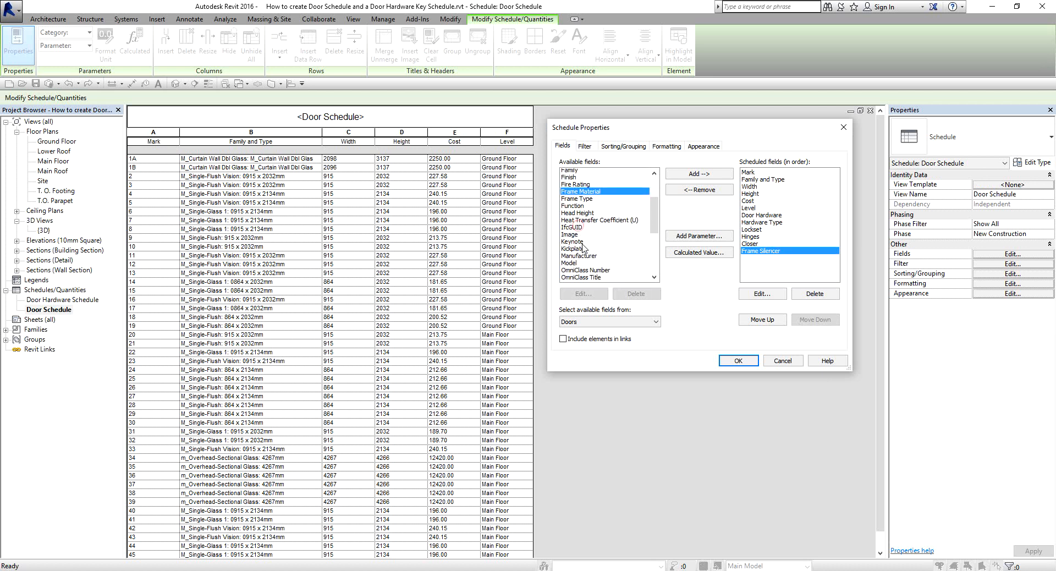
double_click(573, 223)
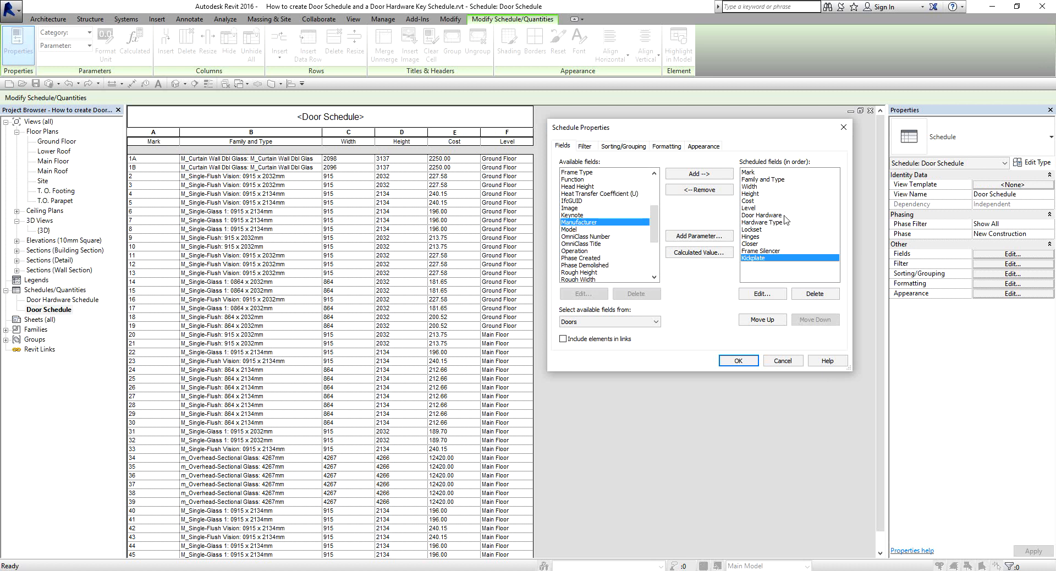
click(738, 360)
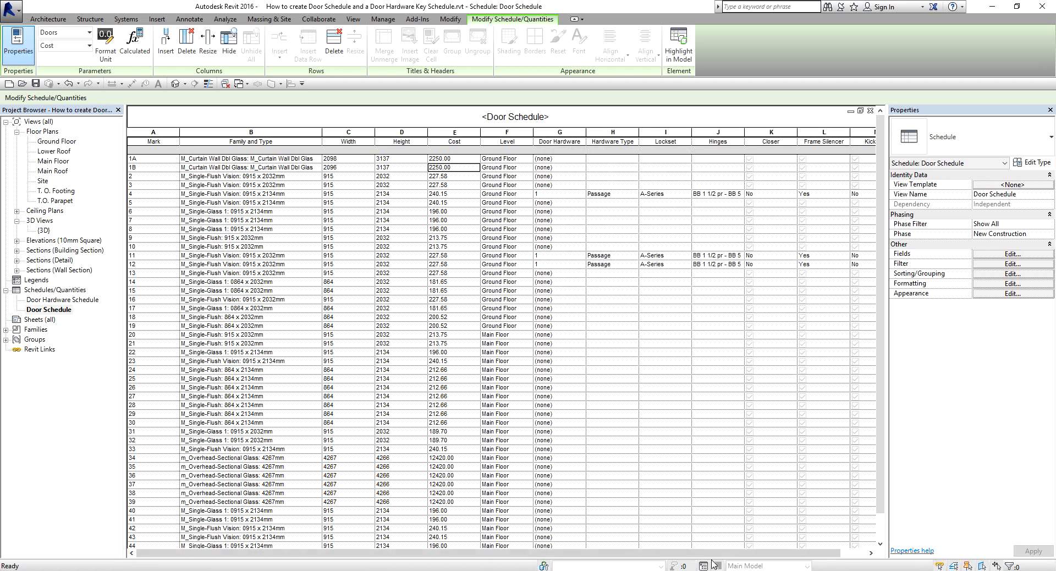
In the Door Schedule, set the Door Hardware key to 5 for door 1A and to 1 for door 1B.
drag(739, 553, 803, 554)
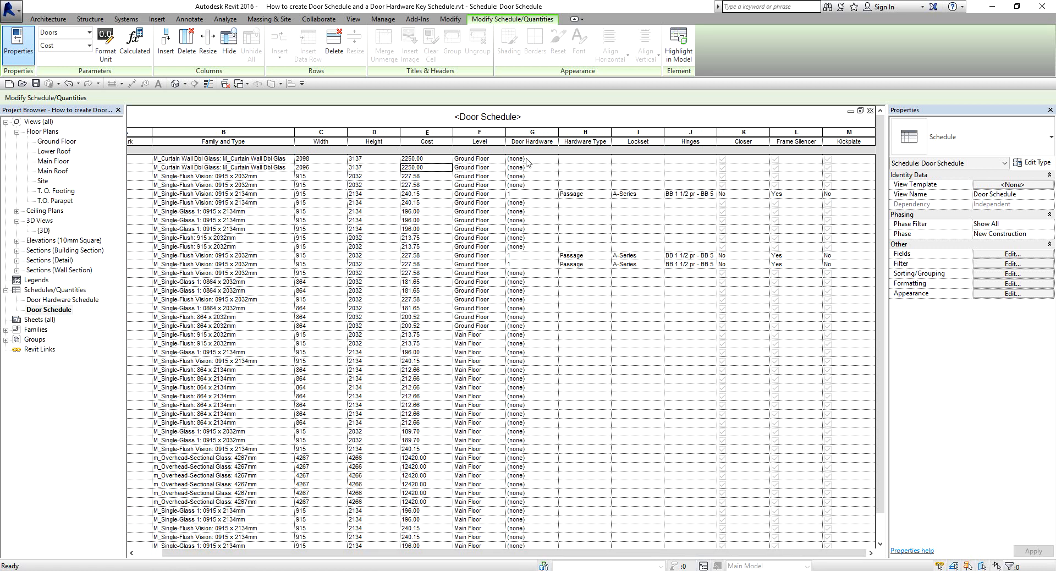
mouse_move(677, 555)
mouse_down()
mouse_move(702, 556)
mouse_move(677, 556)
mouse_up()
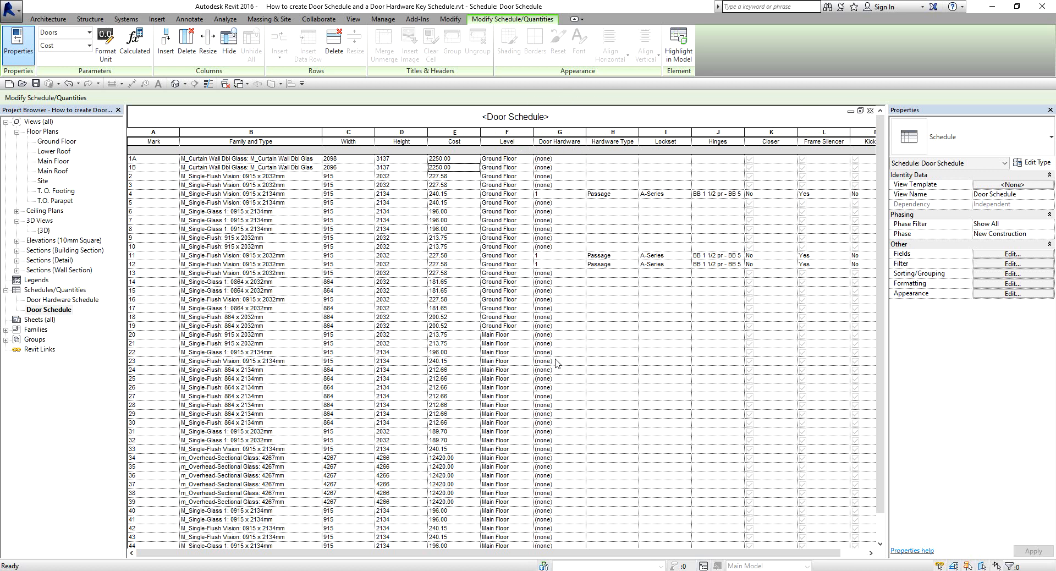
click(571, 159)
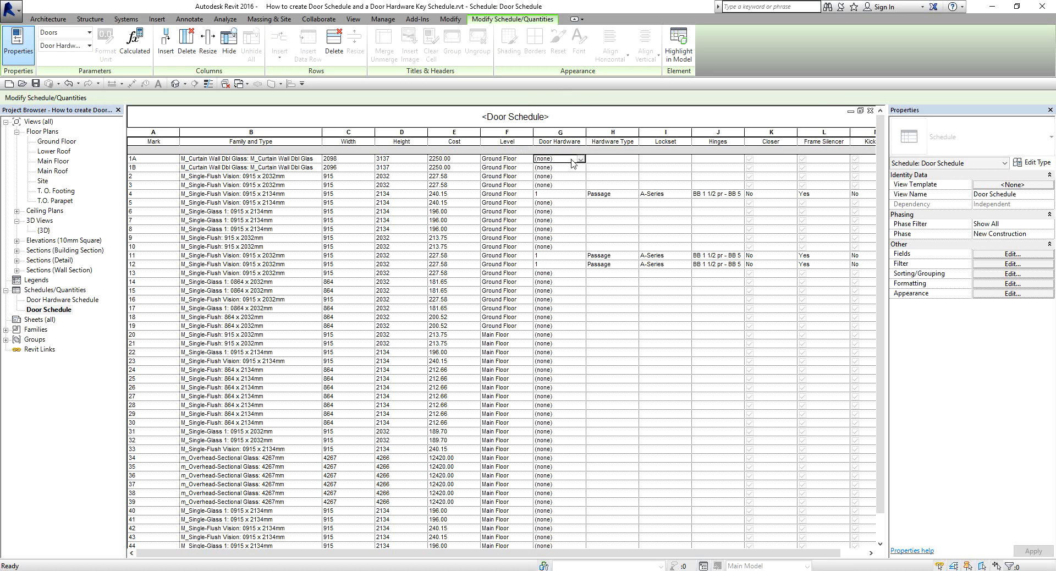
click(581, 160)
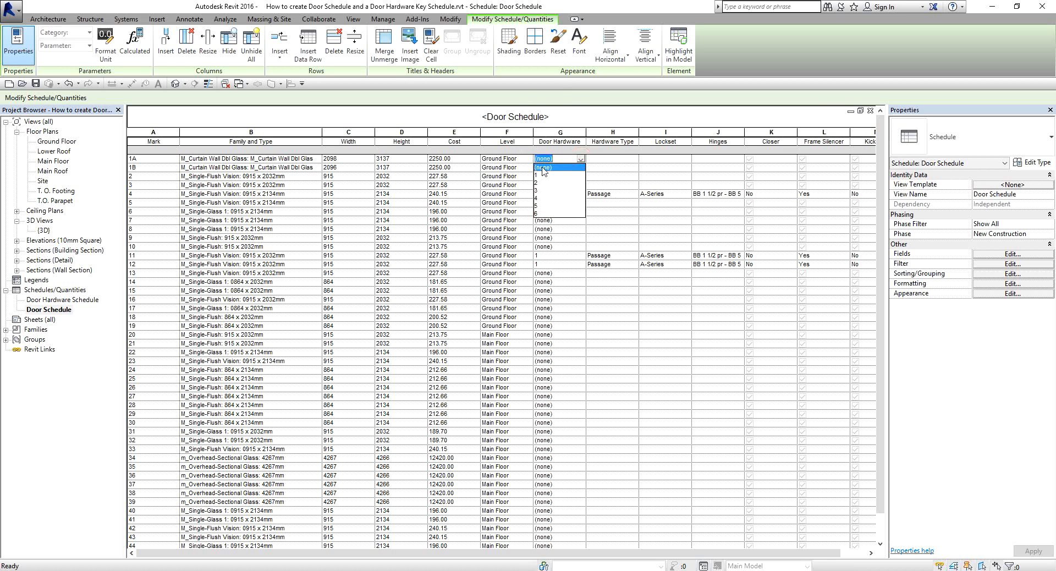
click(541, 205)
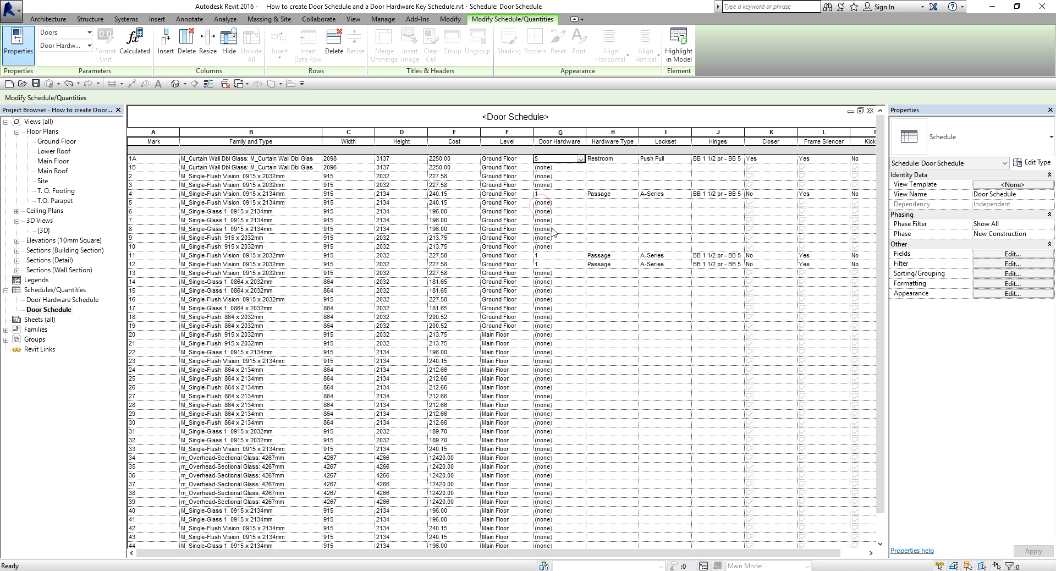
click(567, 168)
click(581, 168)
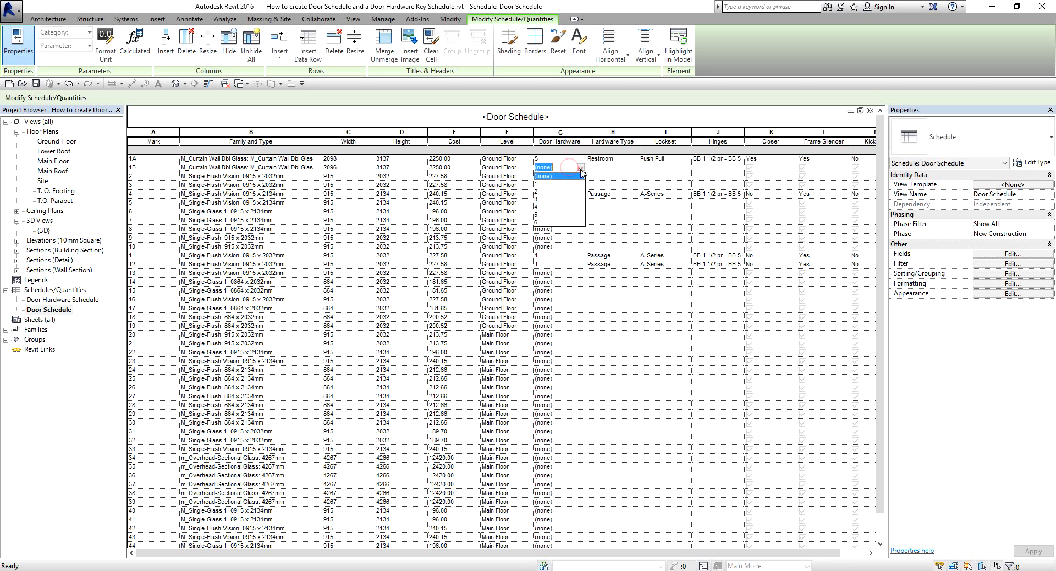
click(553, 184)
In the Door Schedule, set the Door Hardware key to 2 for door 2 and to 4 for doors 3 and 5.
click(553, 176)
click(581, 176)
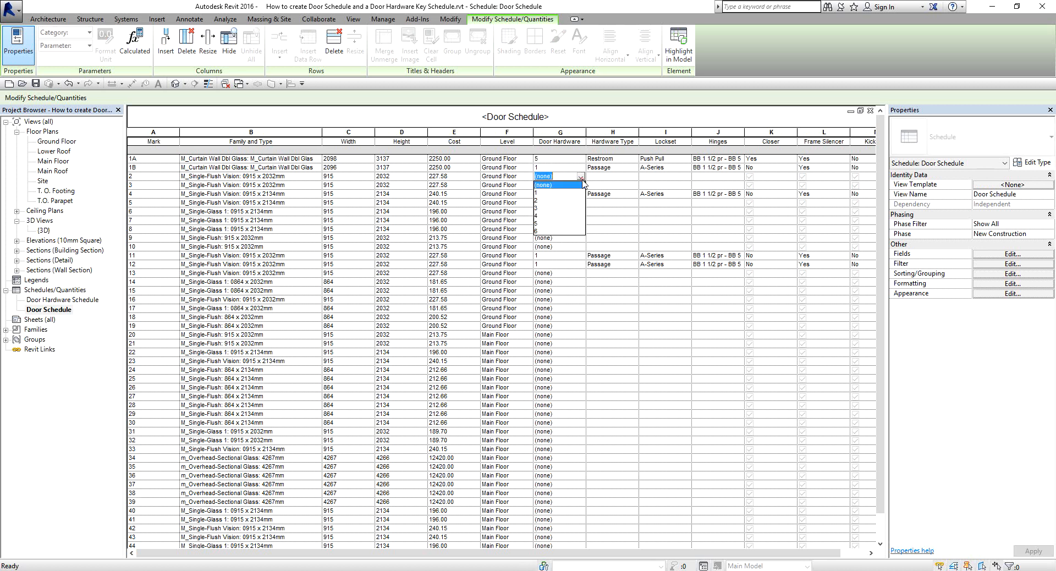
click(547, 201)
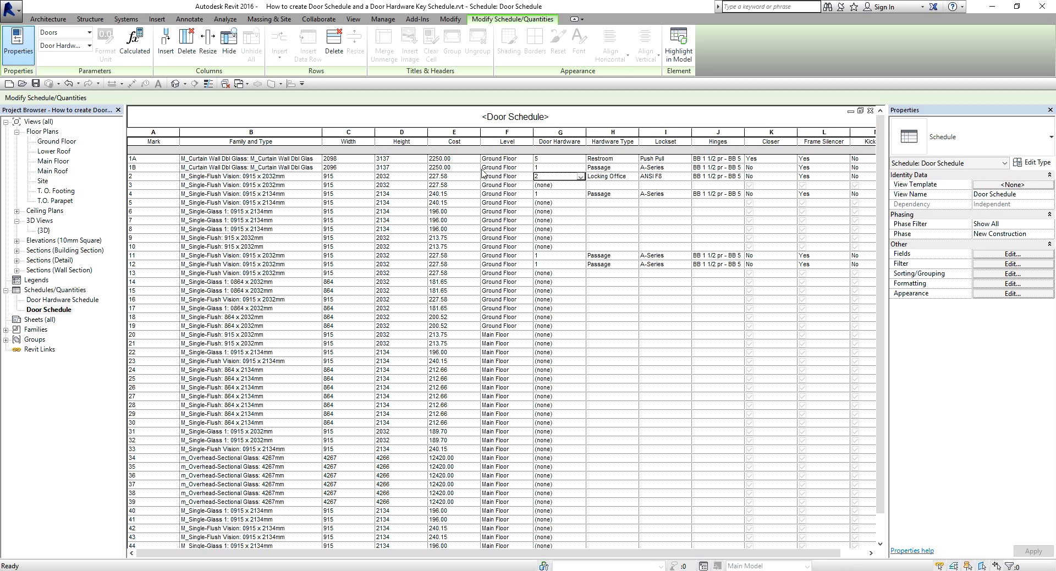
click(581, 185)
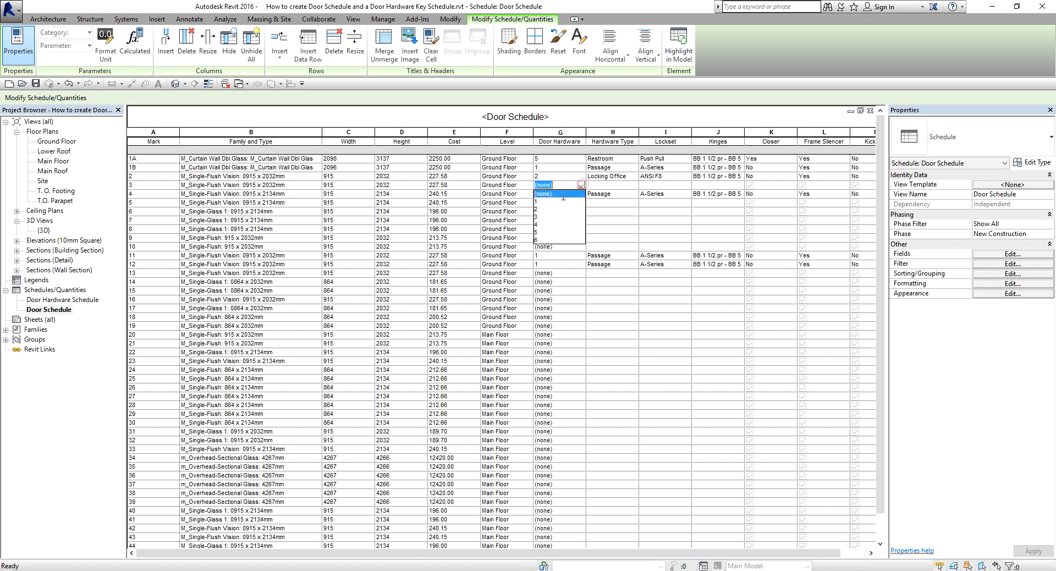
click(543, 225)
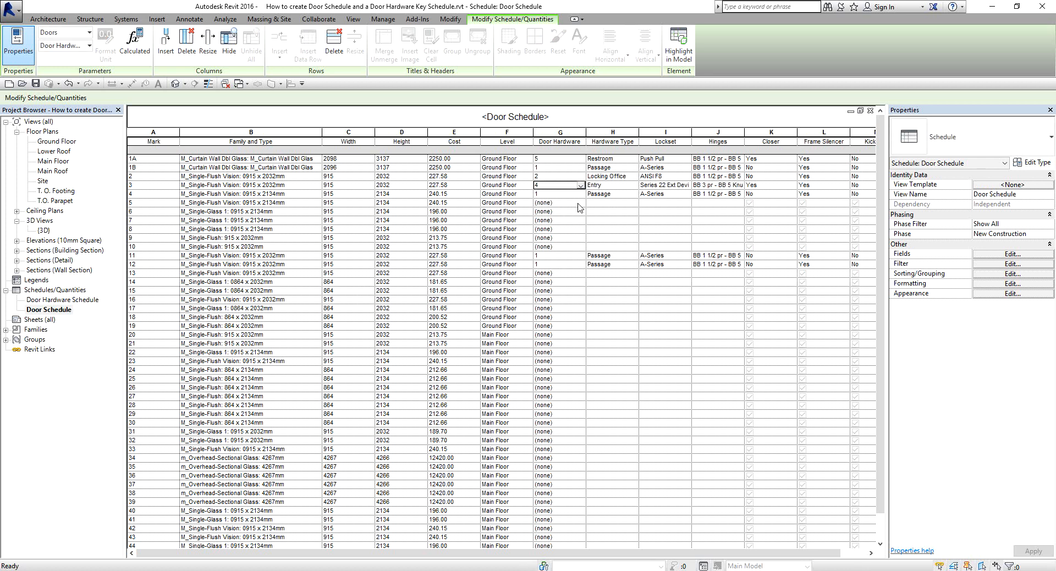
click(580, 203)
click(545, 243)
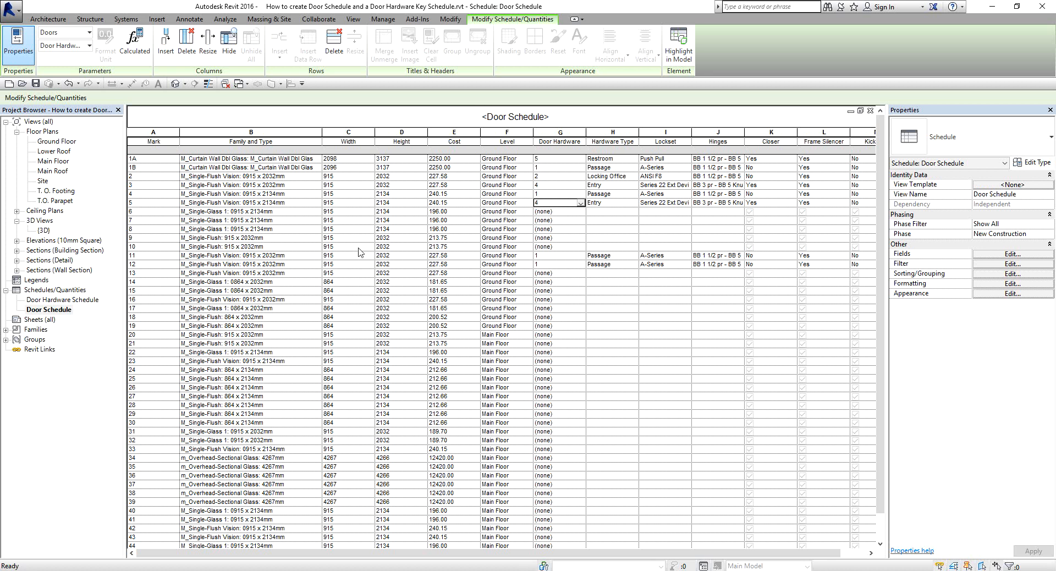
click(620, 320)
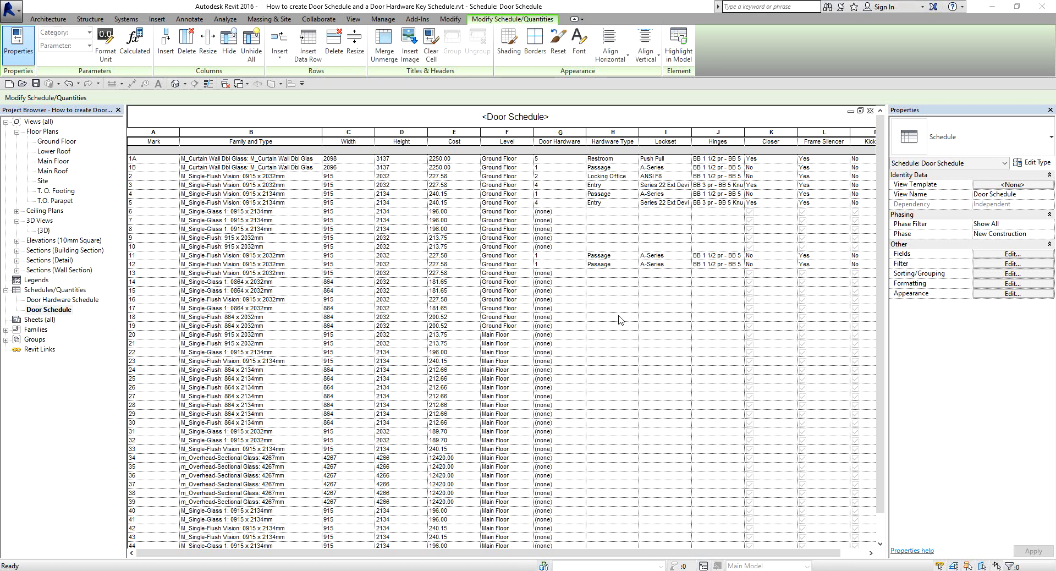